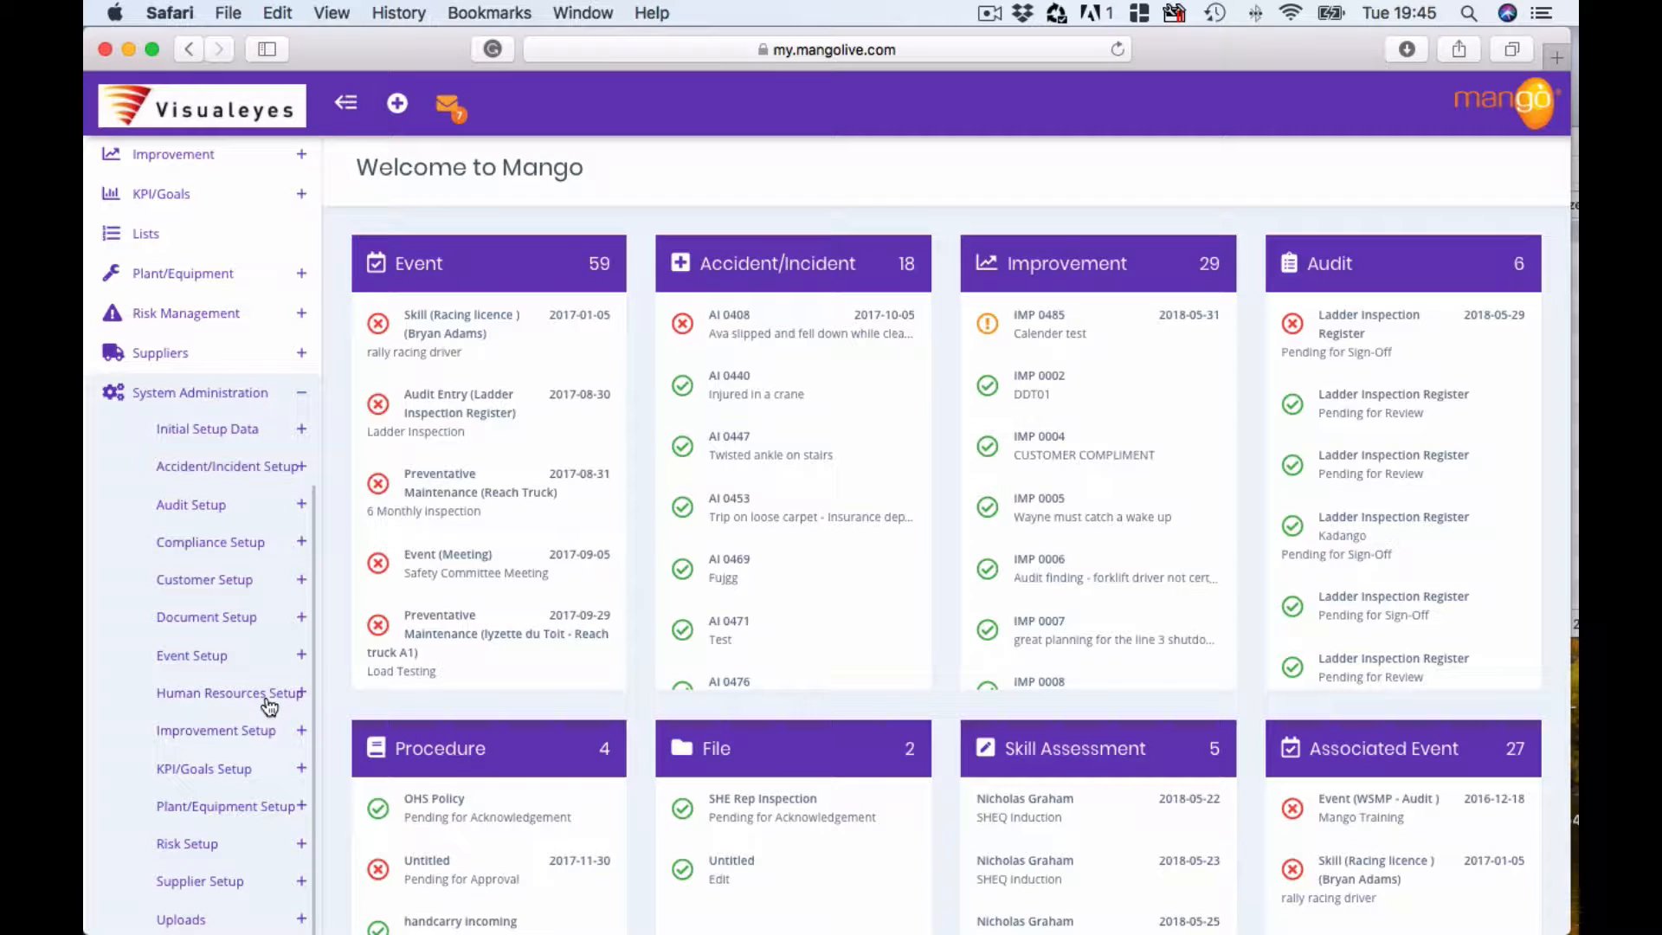
Open the Access Profile list in the Human Resources Setup of System Administration.
left_click(289, 394)
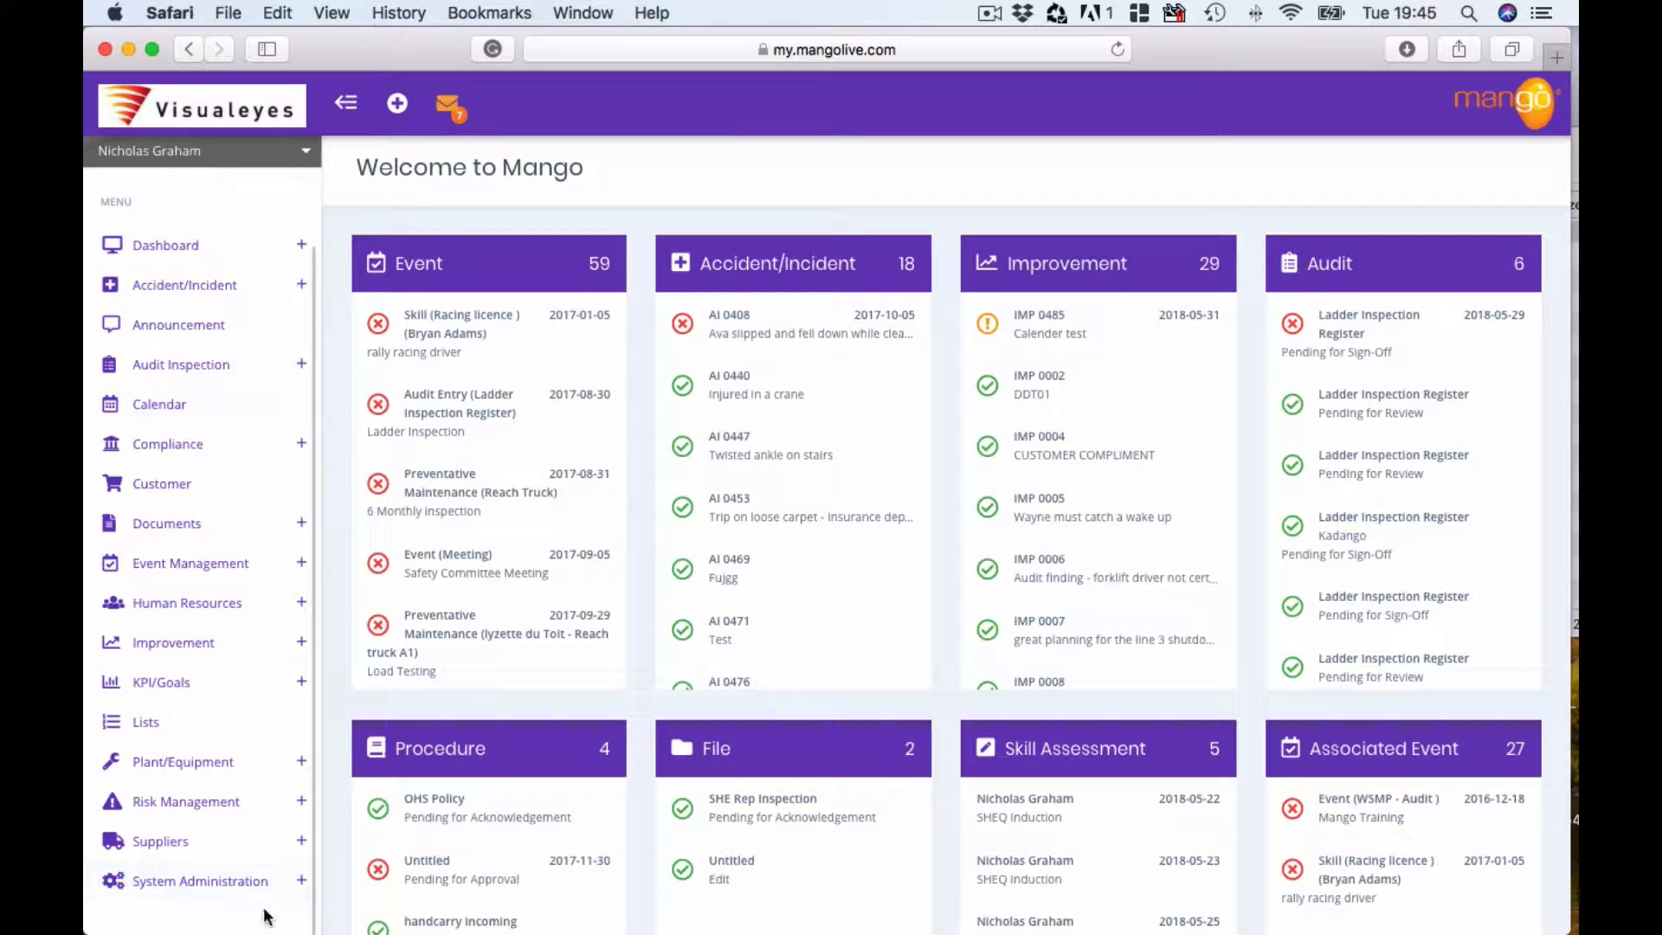
left_click(259, 882)
scroll(232, 848, "down", 6)
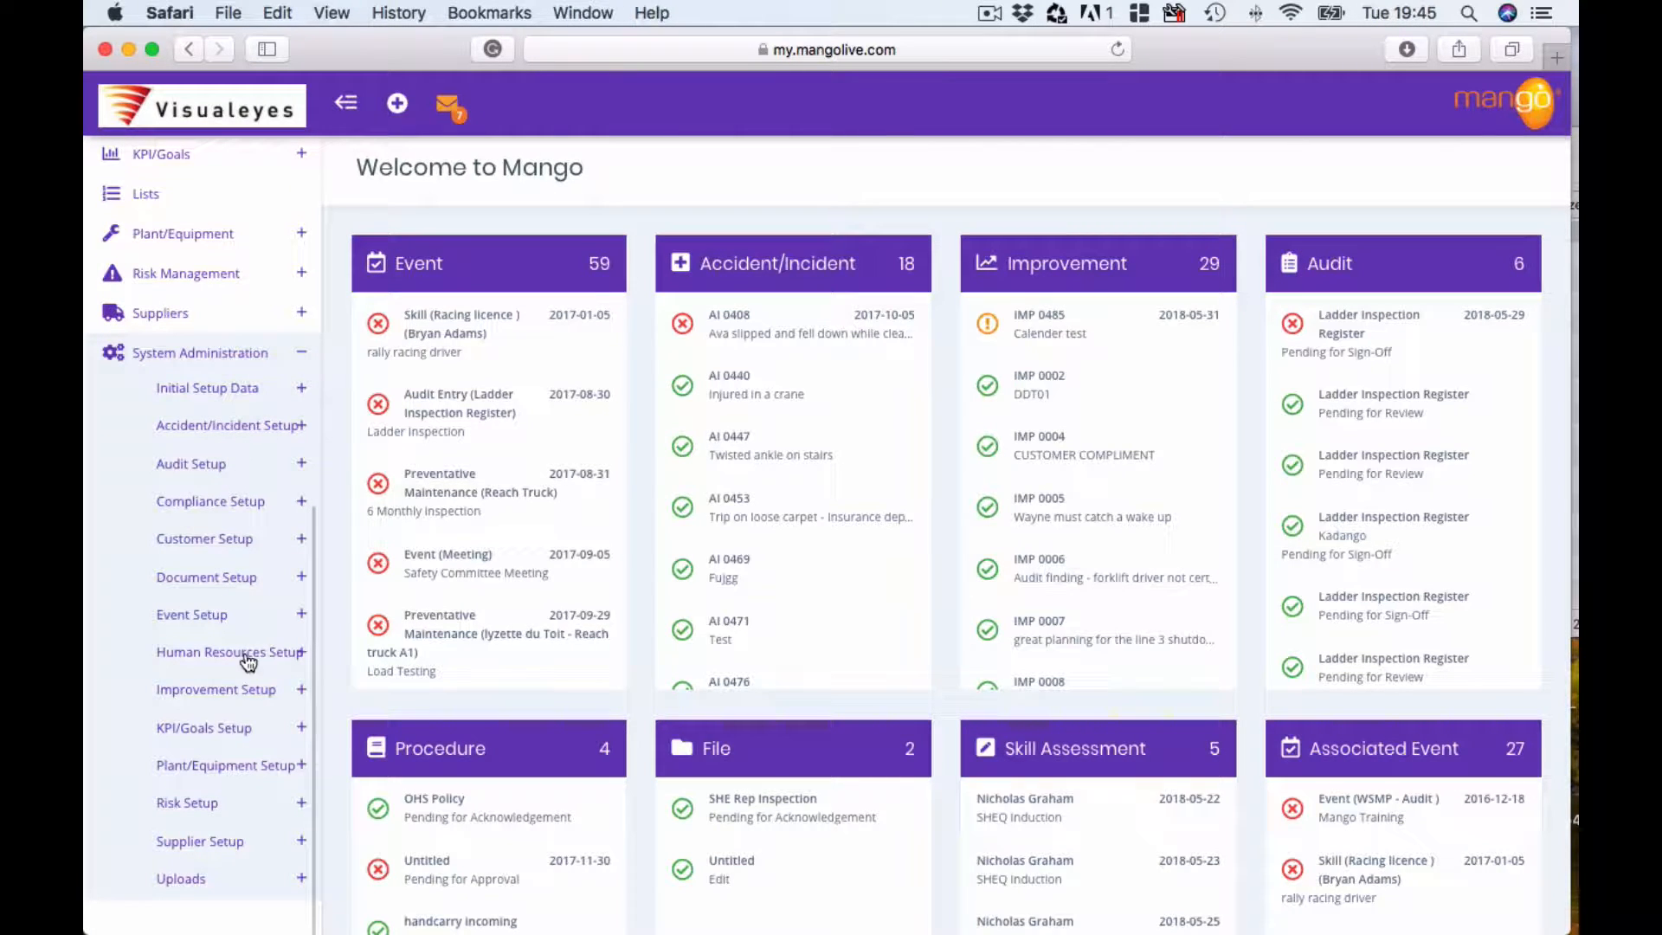
left_click(256, 658)
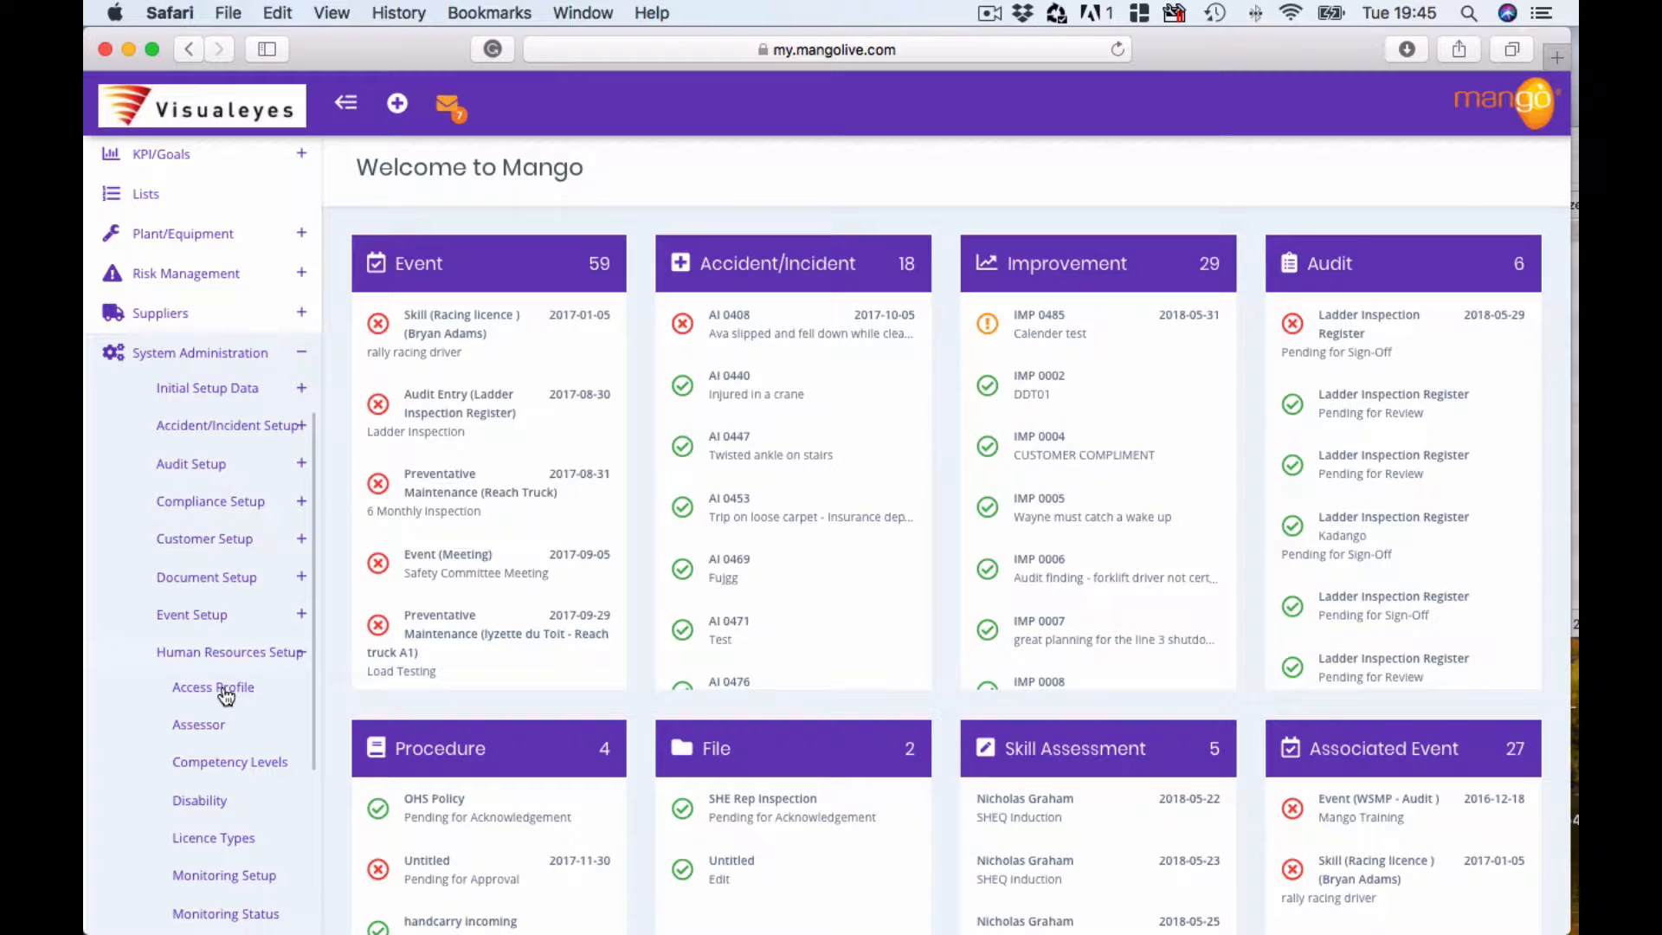
left_click(218, 689)
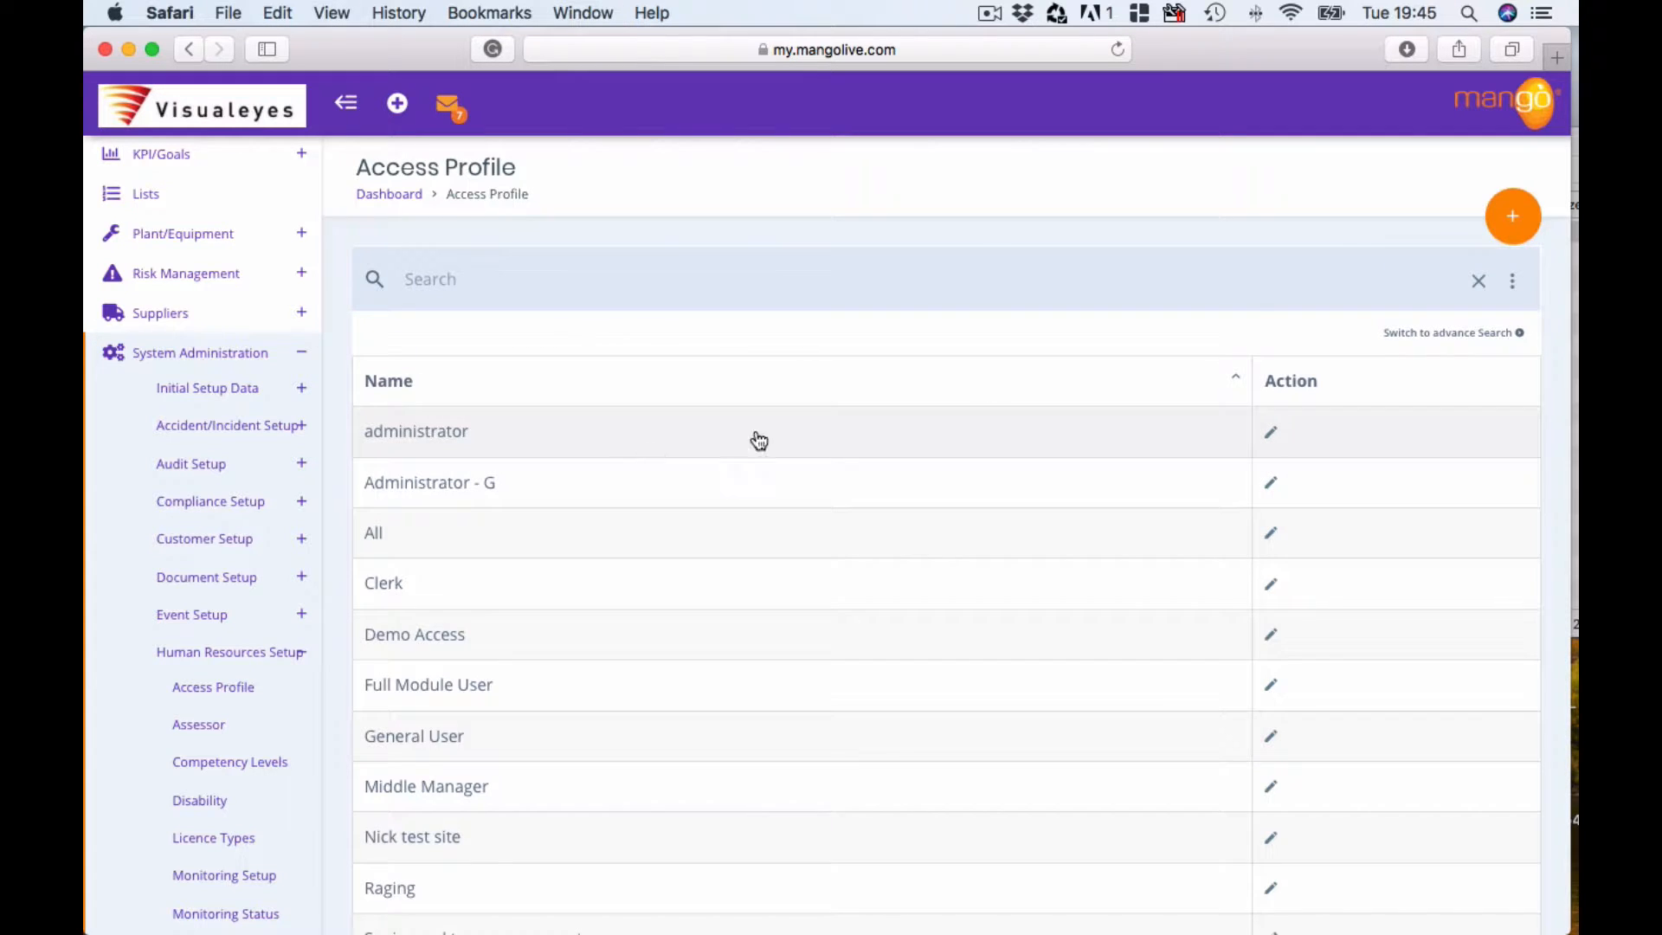
Start a new access profile and name it "Accesses Profile Example".
left_click(1516, 217)
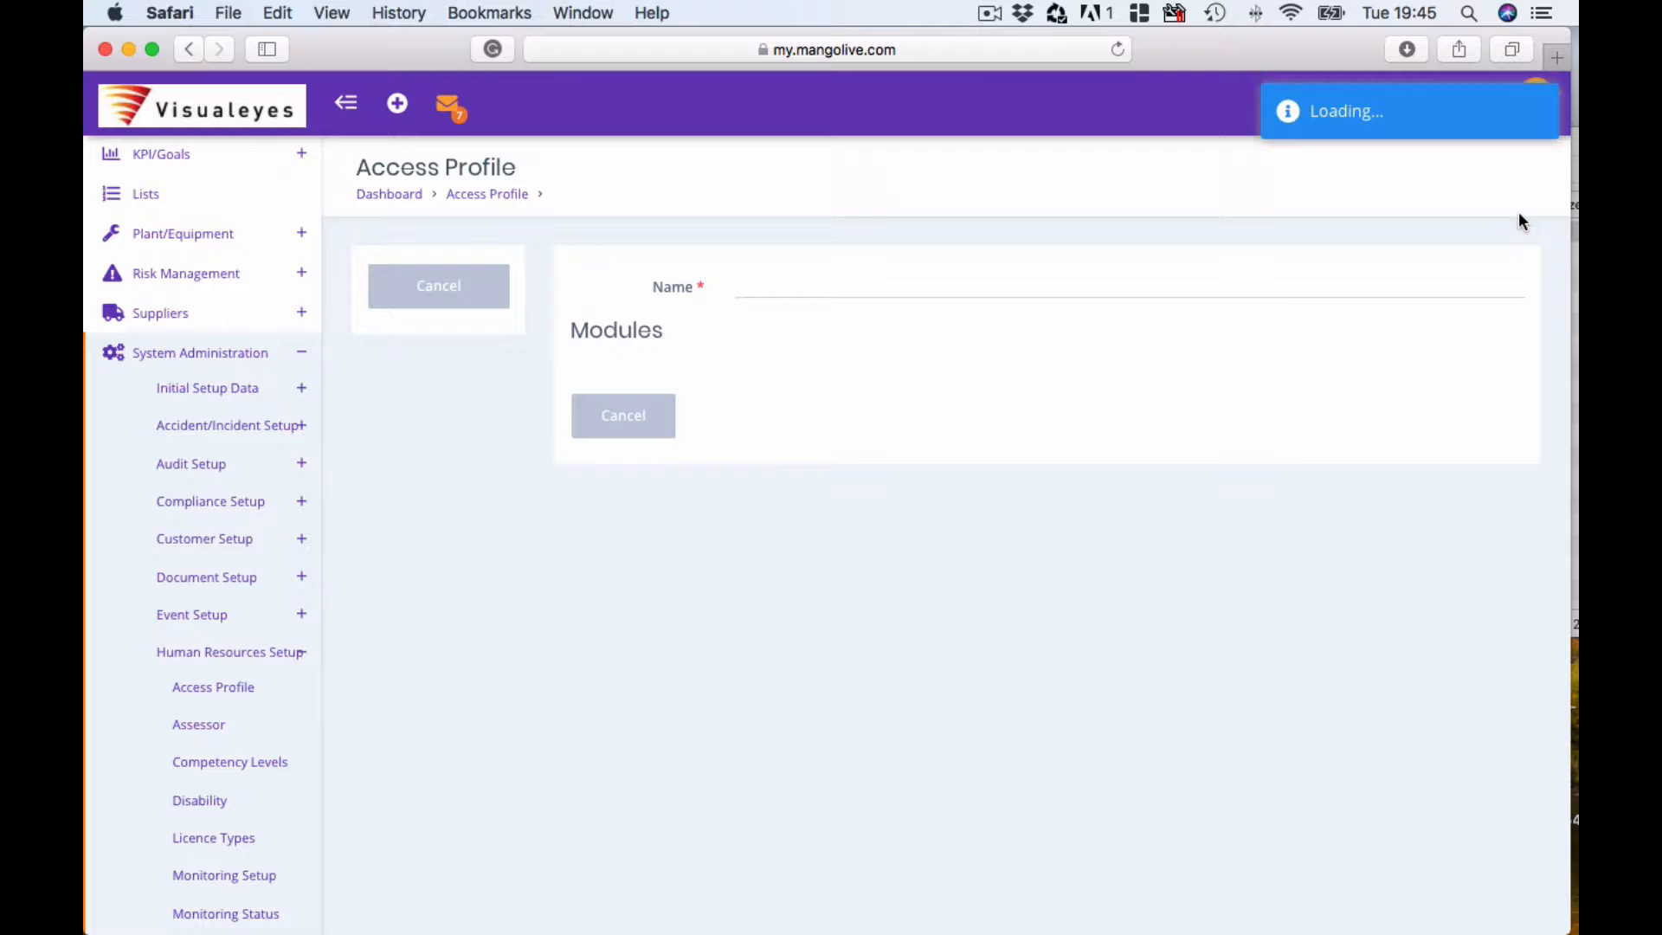
left_click(778, 283)
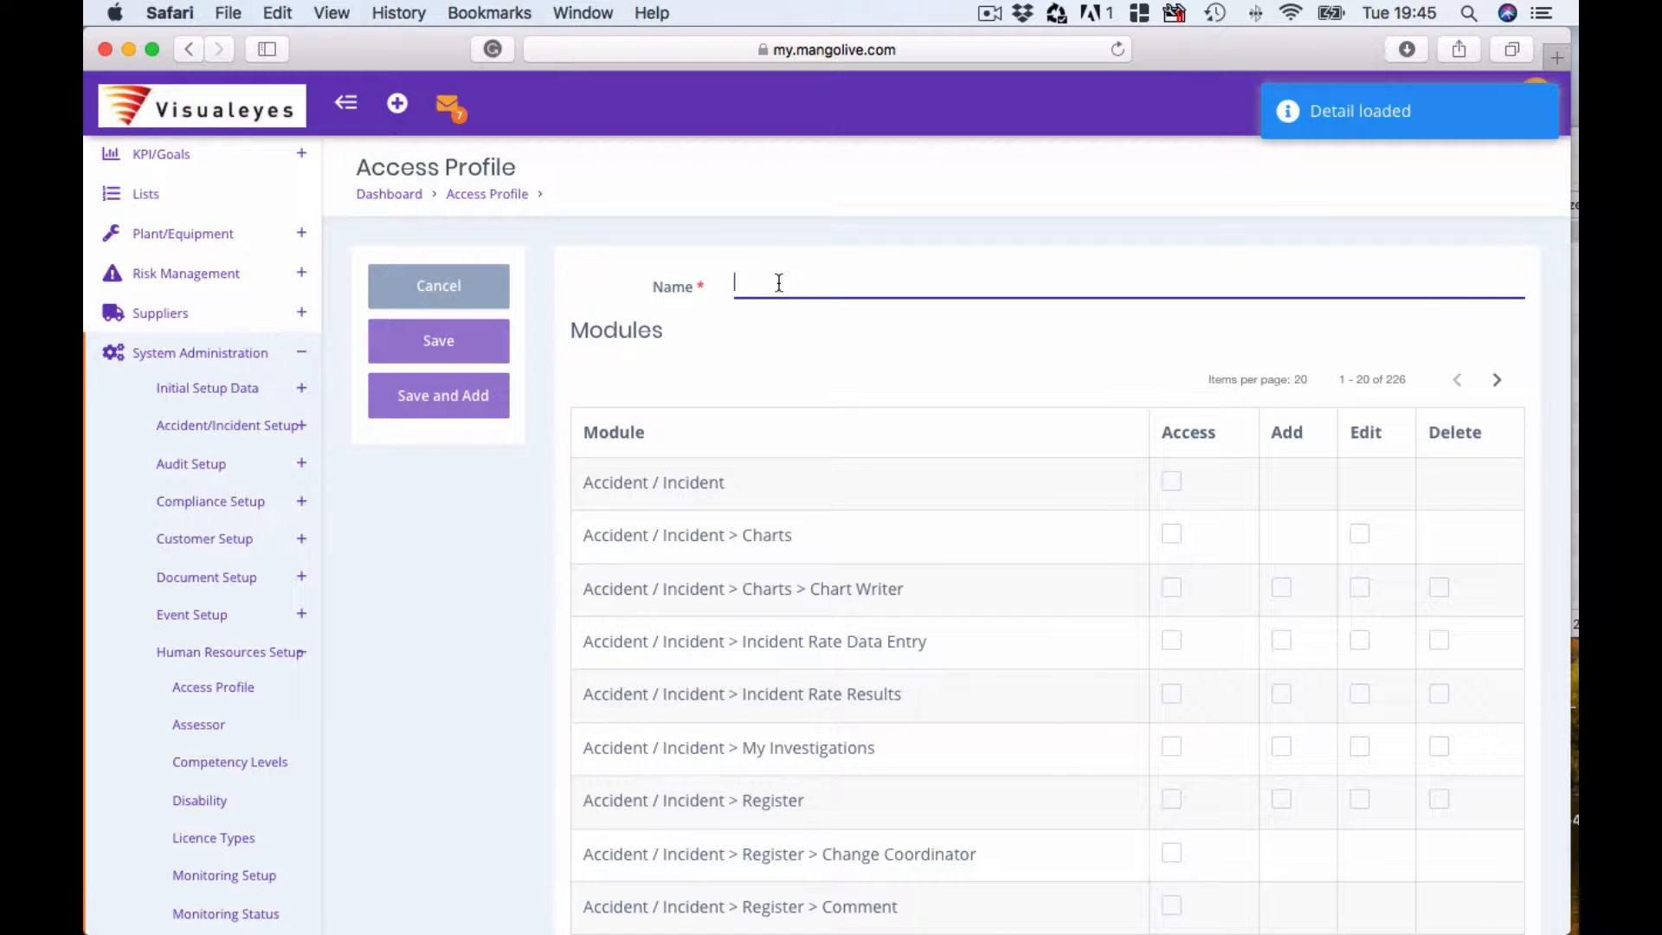
type("Accesses")
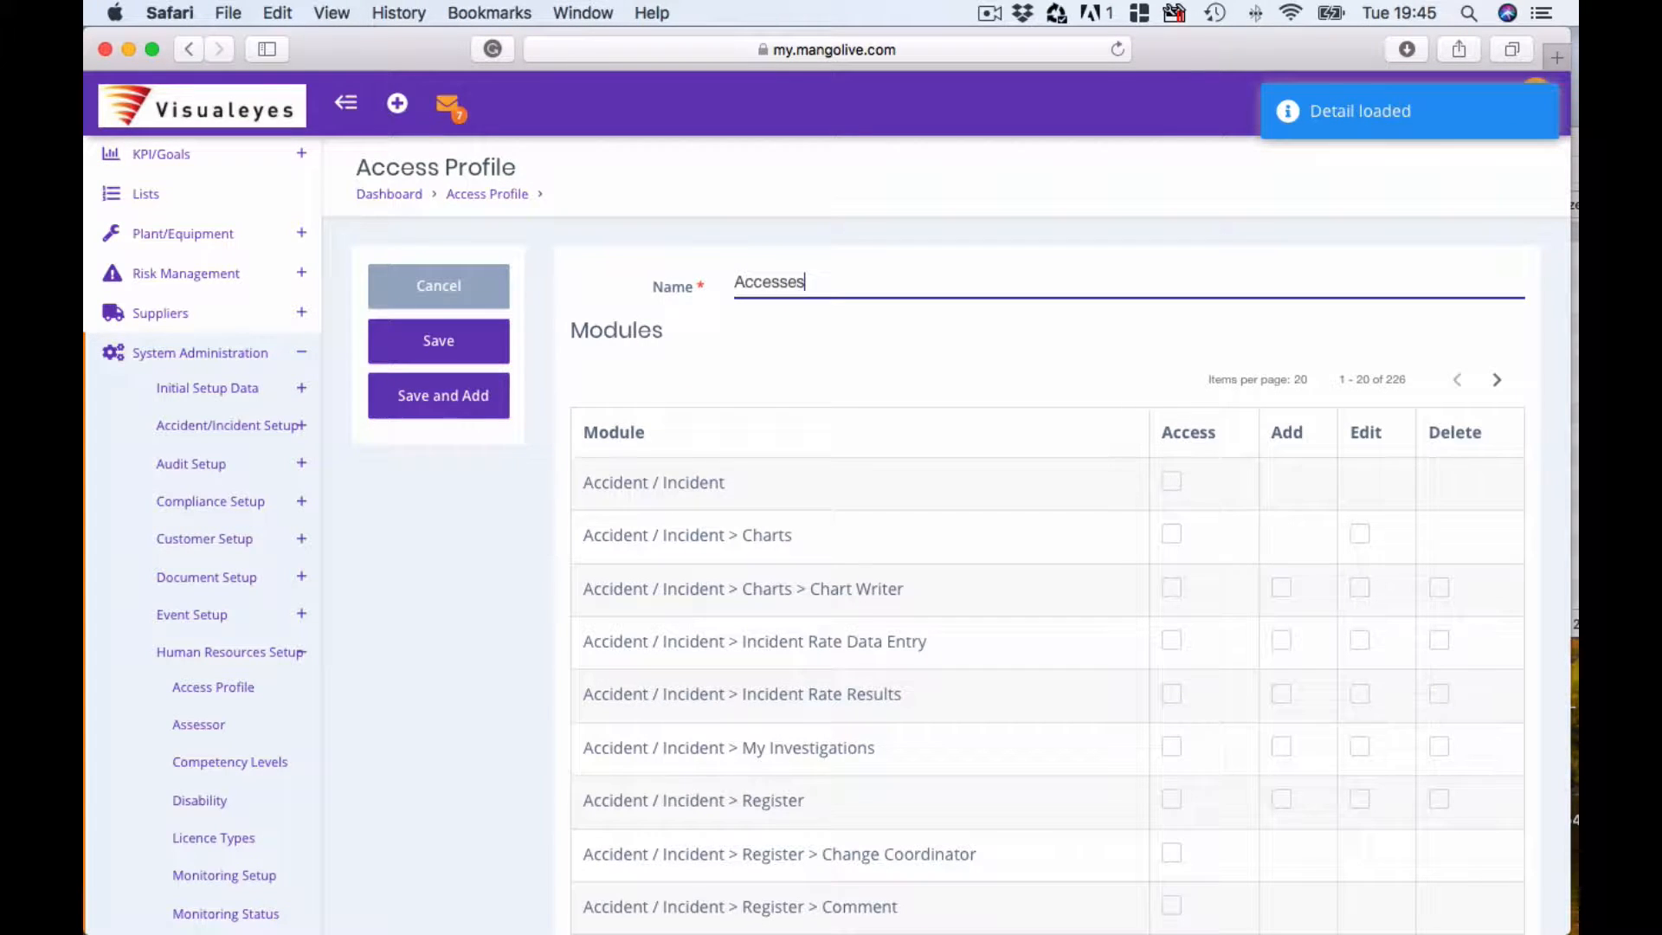
type(" Profile Ex")
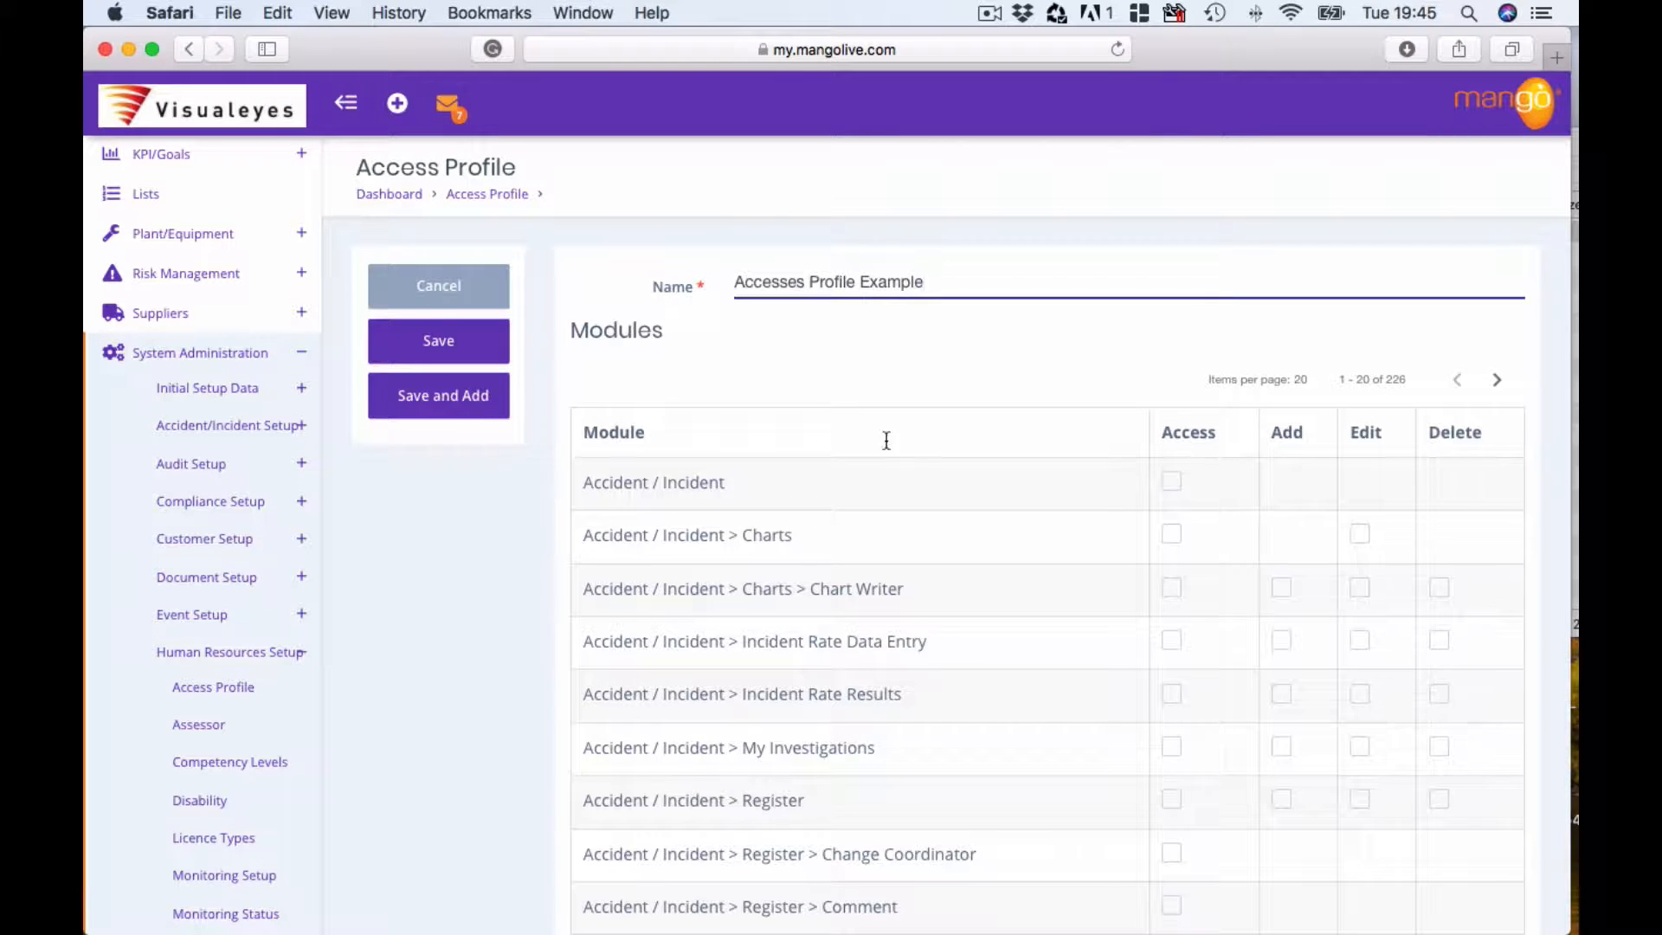
type("ample")
left_click(967, 380)
Grant all available rights for Accident / Incident and its Charts, Chart Writer, Incident Rate Data Entry, Incident Rate Results and My Investigations modules.
scroll(995, 381, "down", 4)
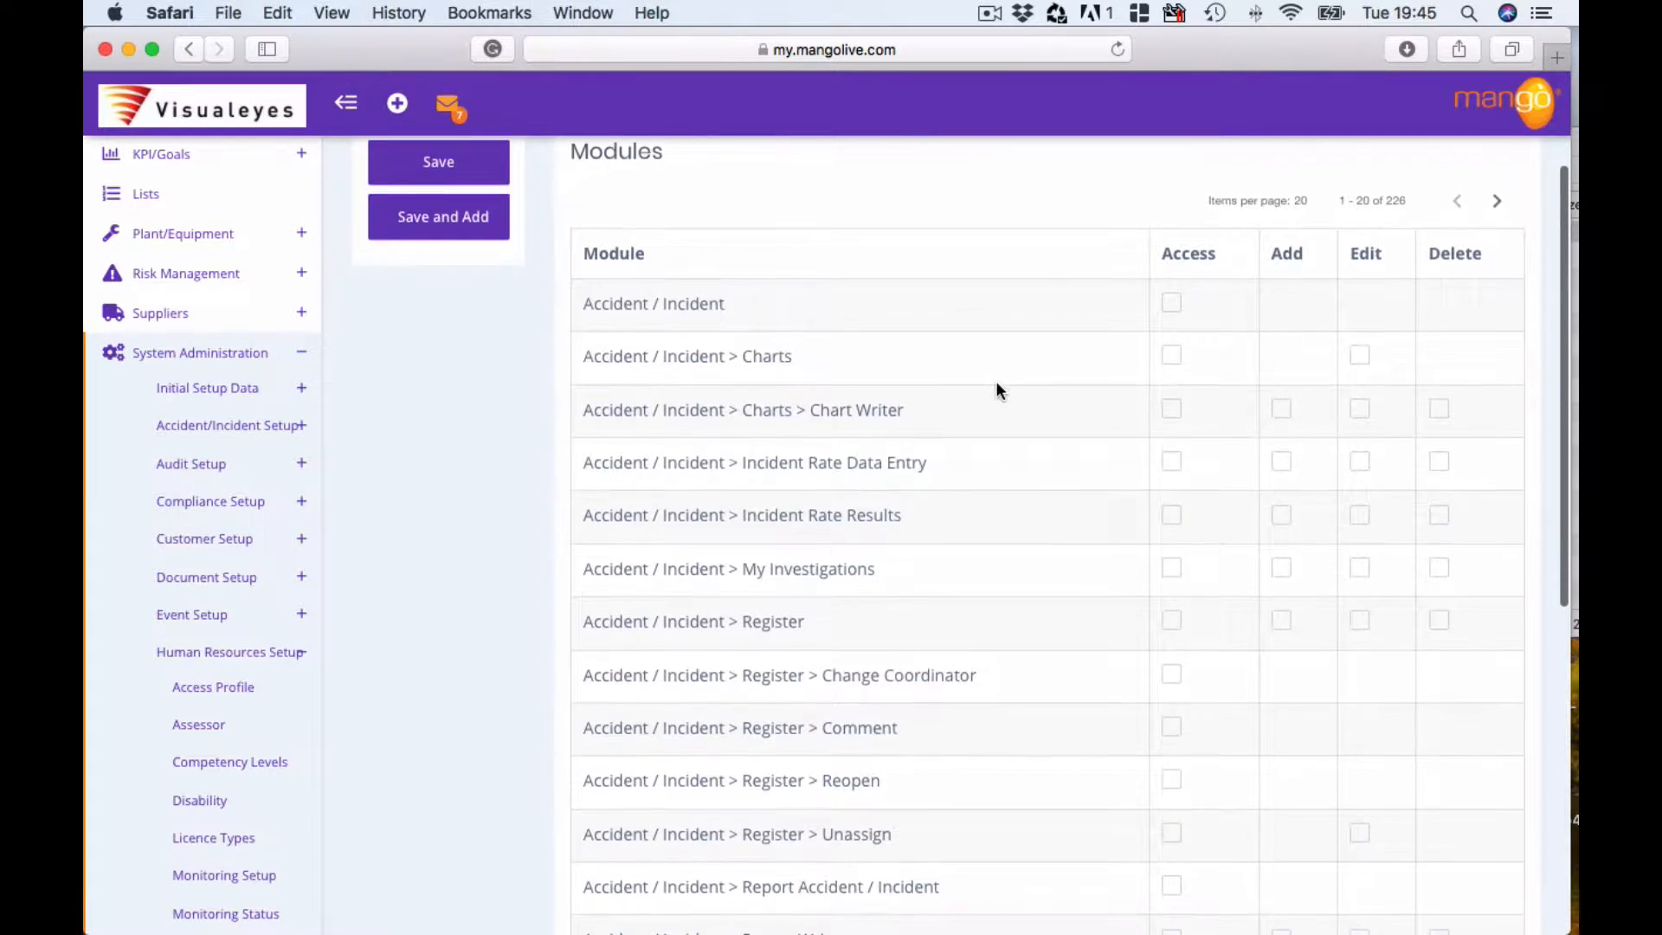
left_click(1173, 304)
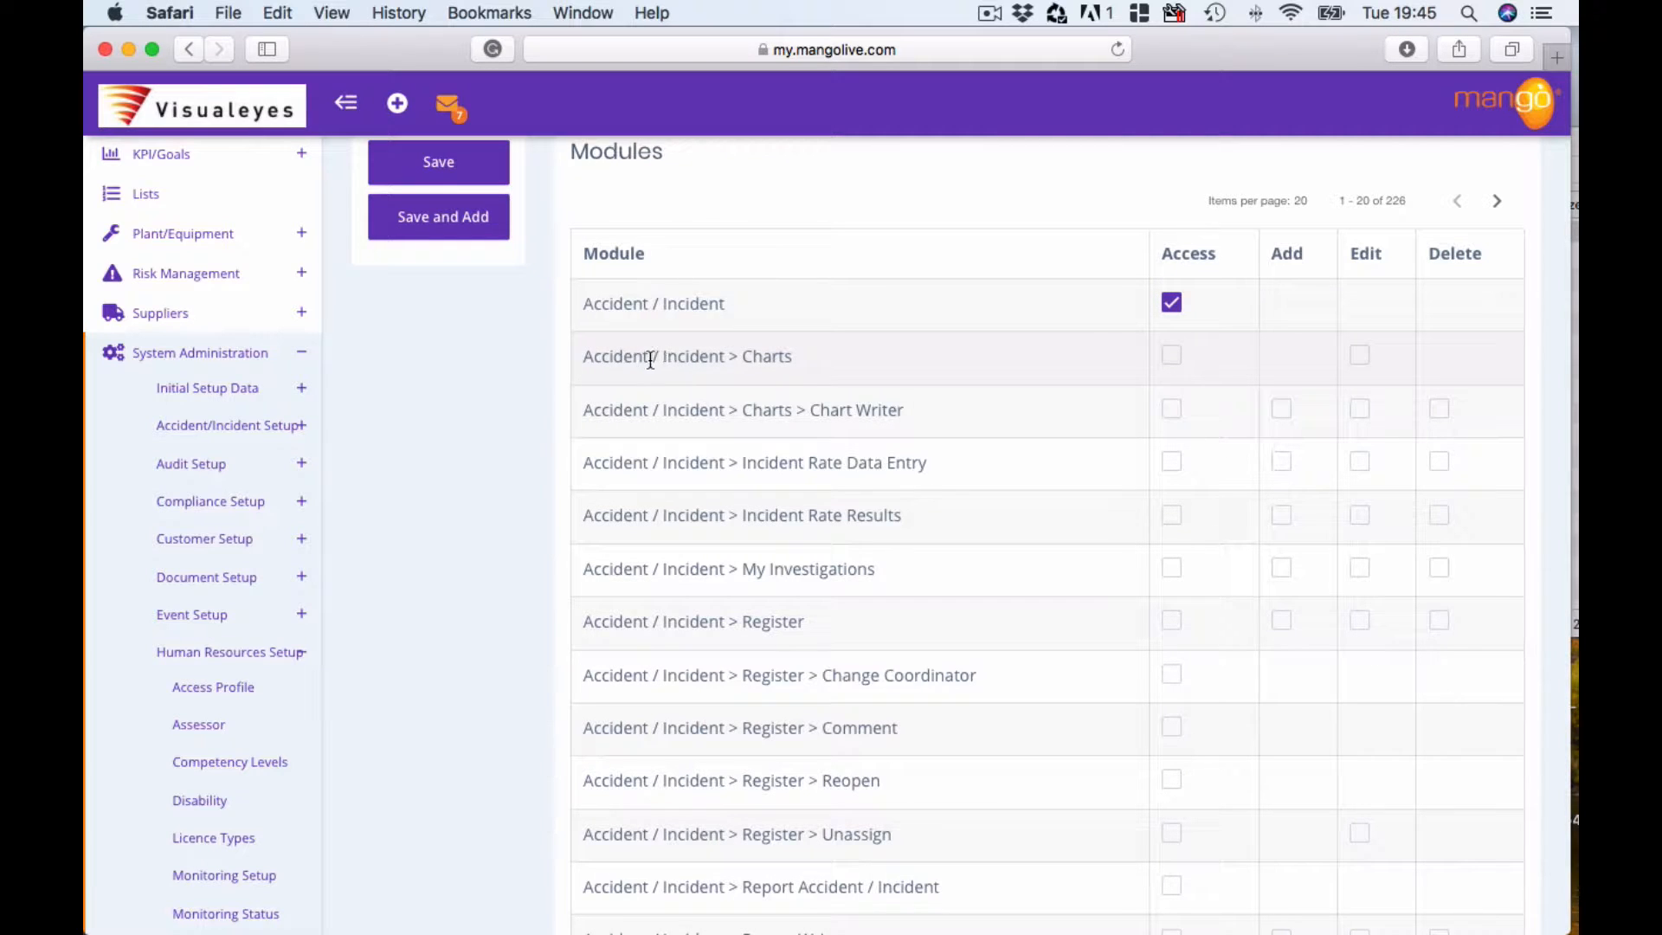
left_click(1169, 360)
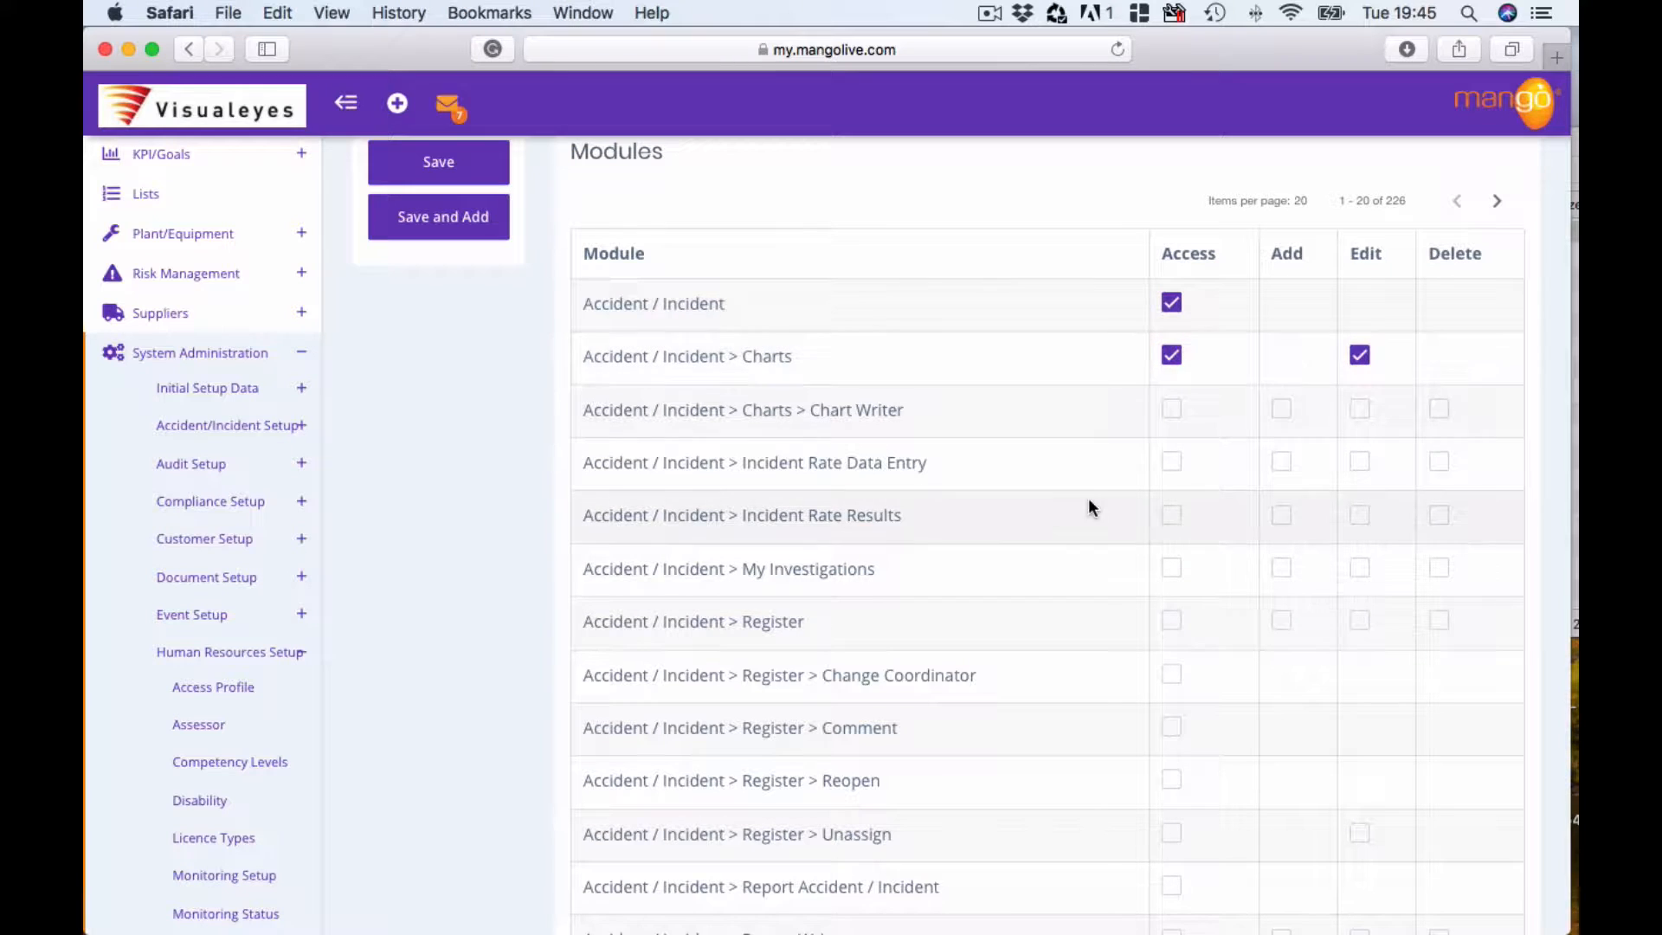
left_click(1173, 412)
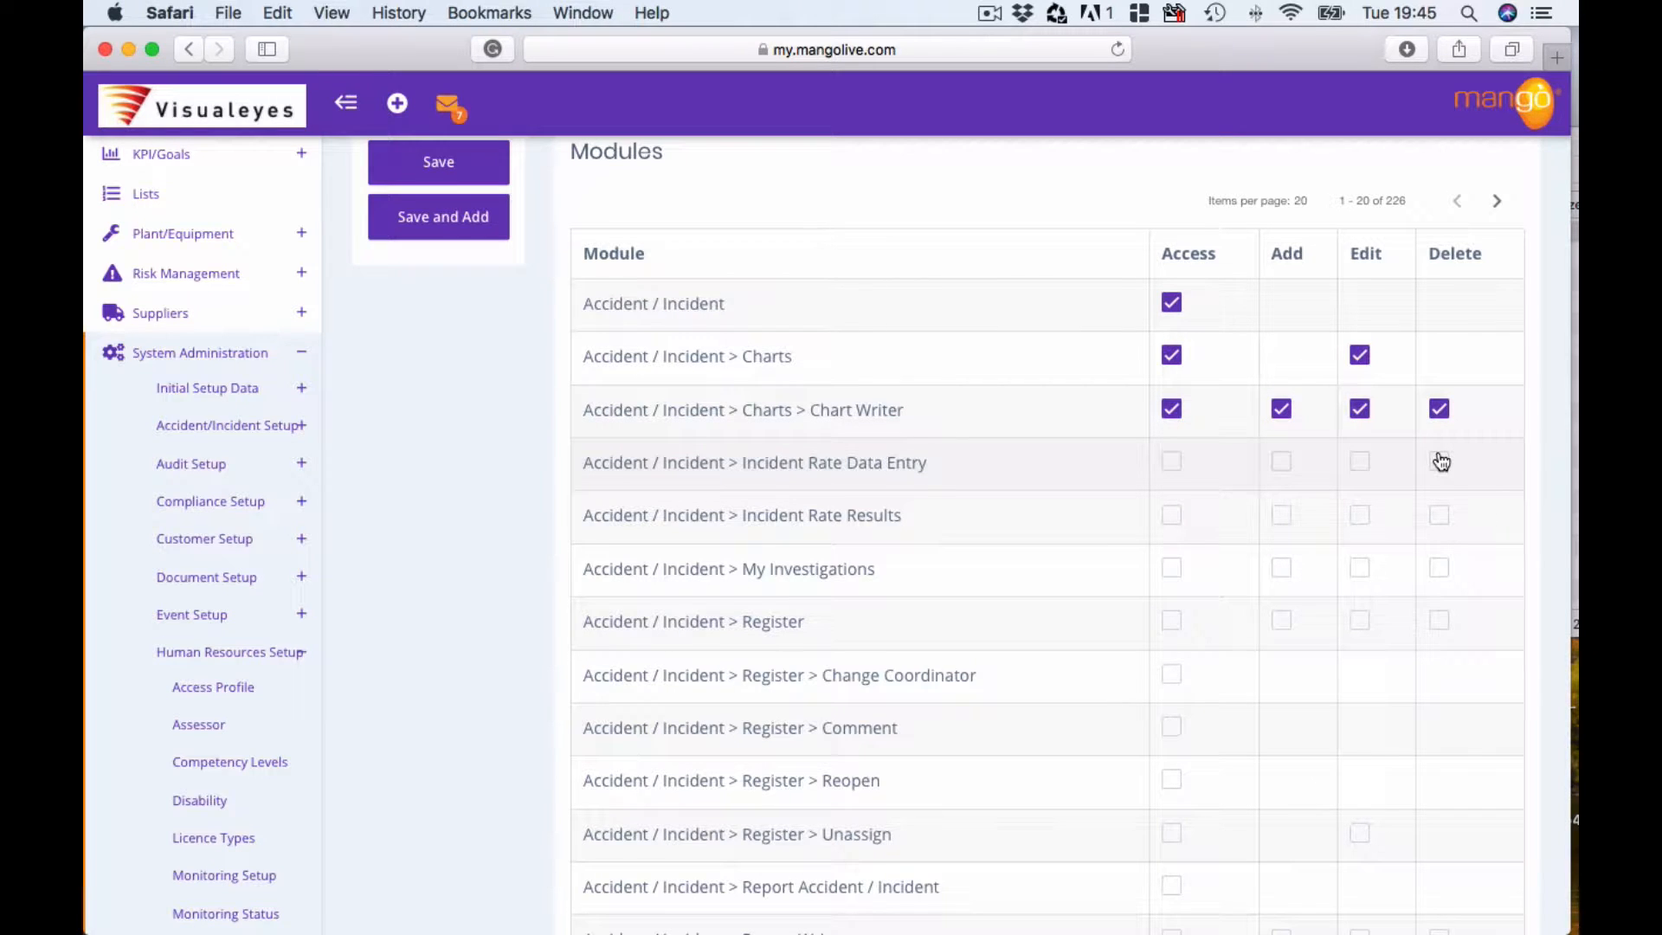
left_click(1176, 464)
left_click(1173, 515)
left_click(1173, 568)
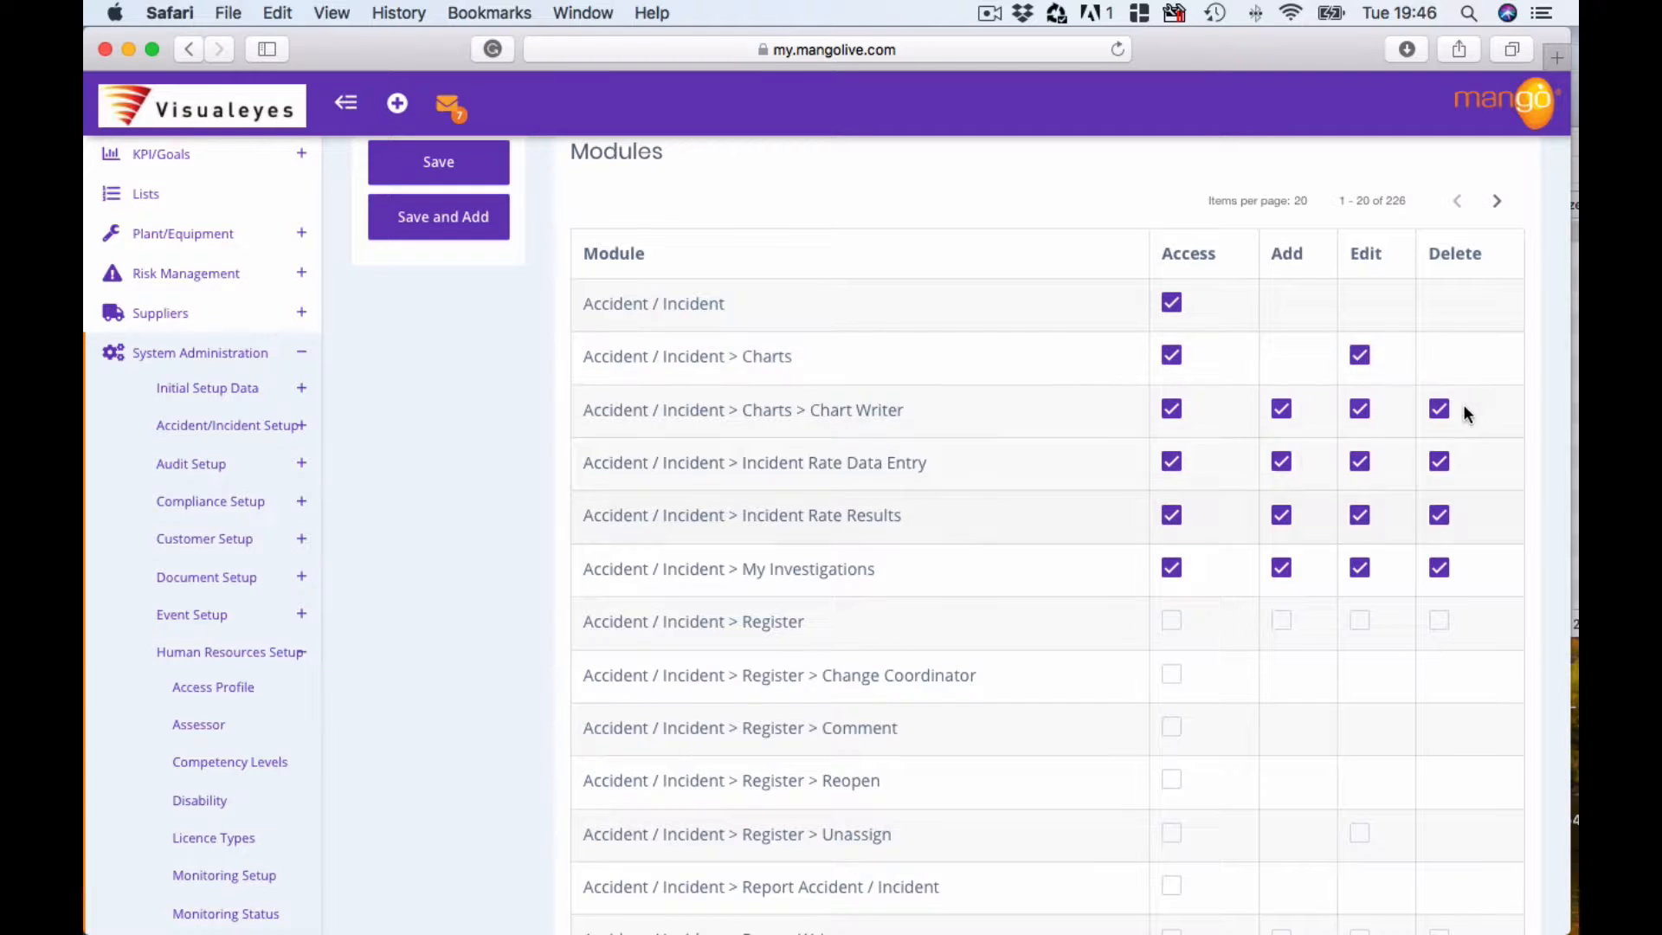
Remove Delete rights from Chart Writer, Incident Rate Data Entry, Incident Rate Results and My Investigations, and give the Accident / Incident Register only Access, Add and Edit.
left_click(1438, 409)
left_click(1438, 461)
left_click(1439, 515)
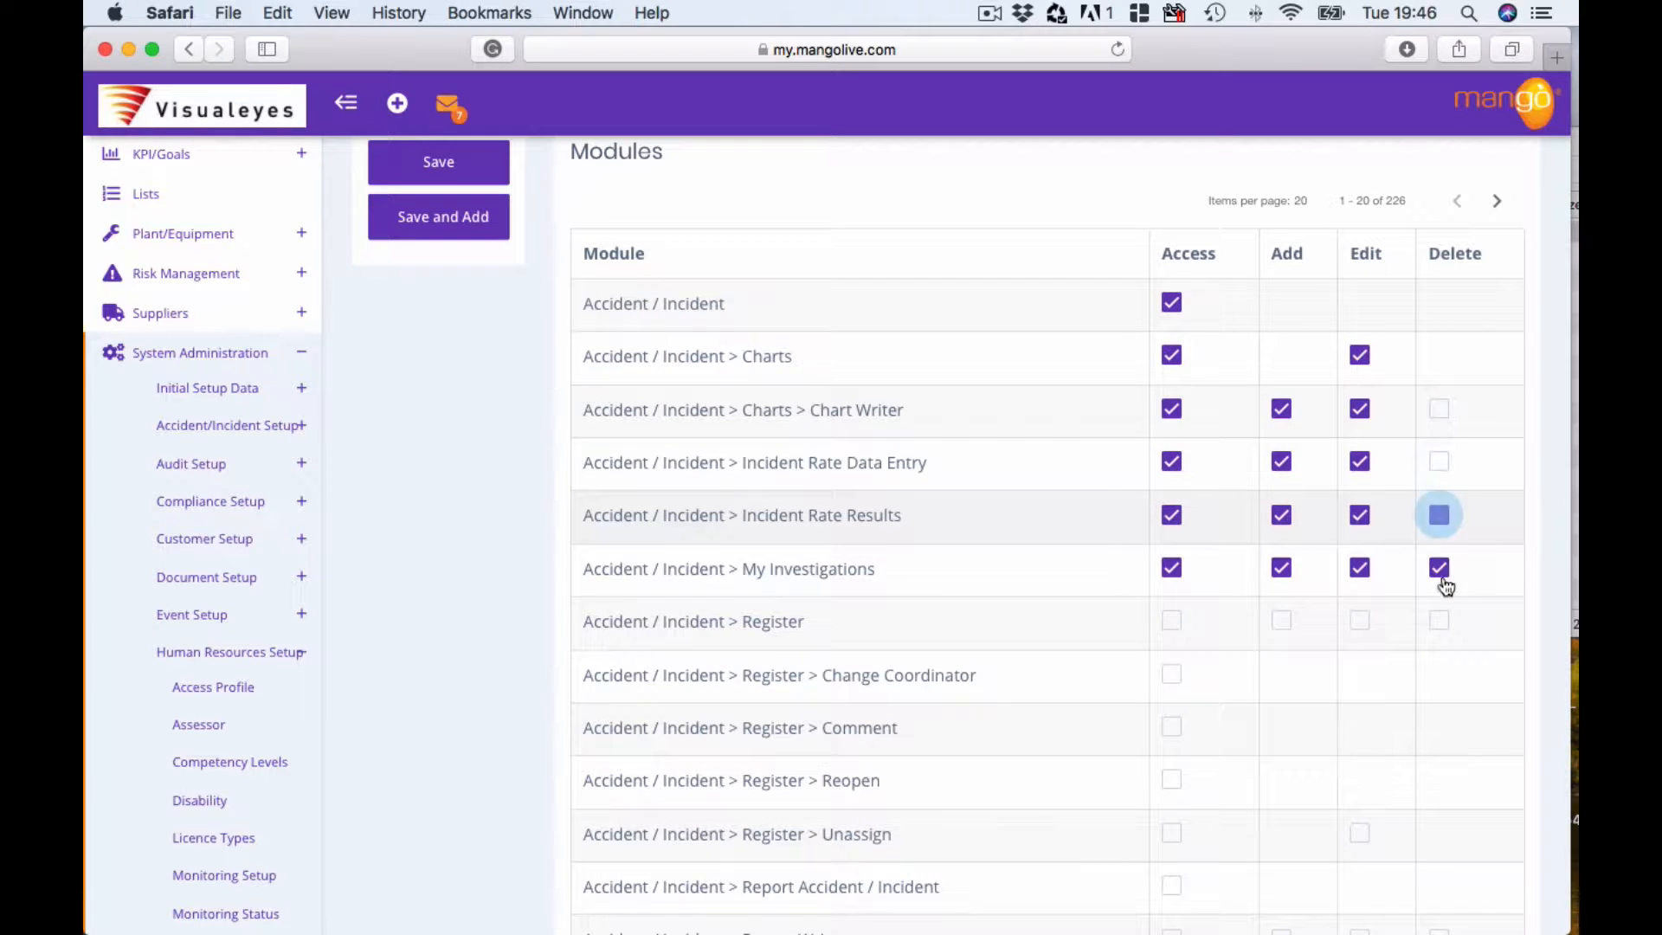
left_click(1439, 568)
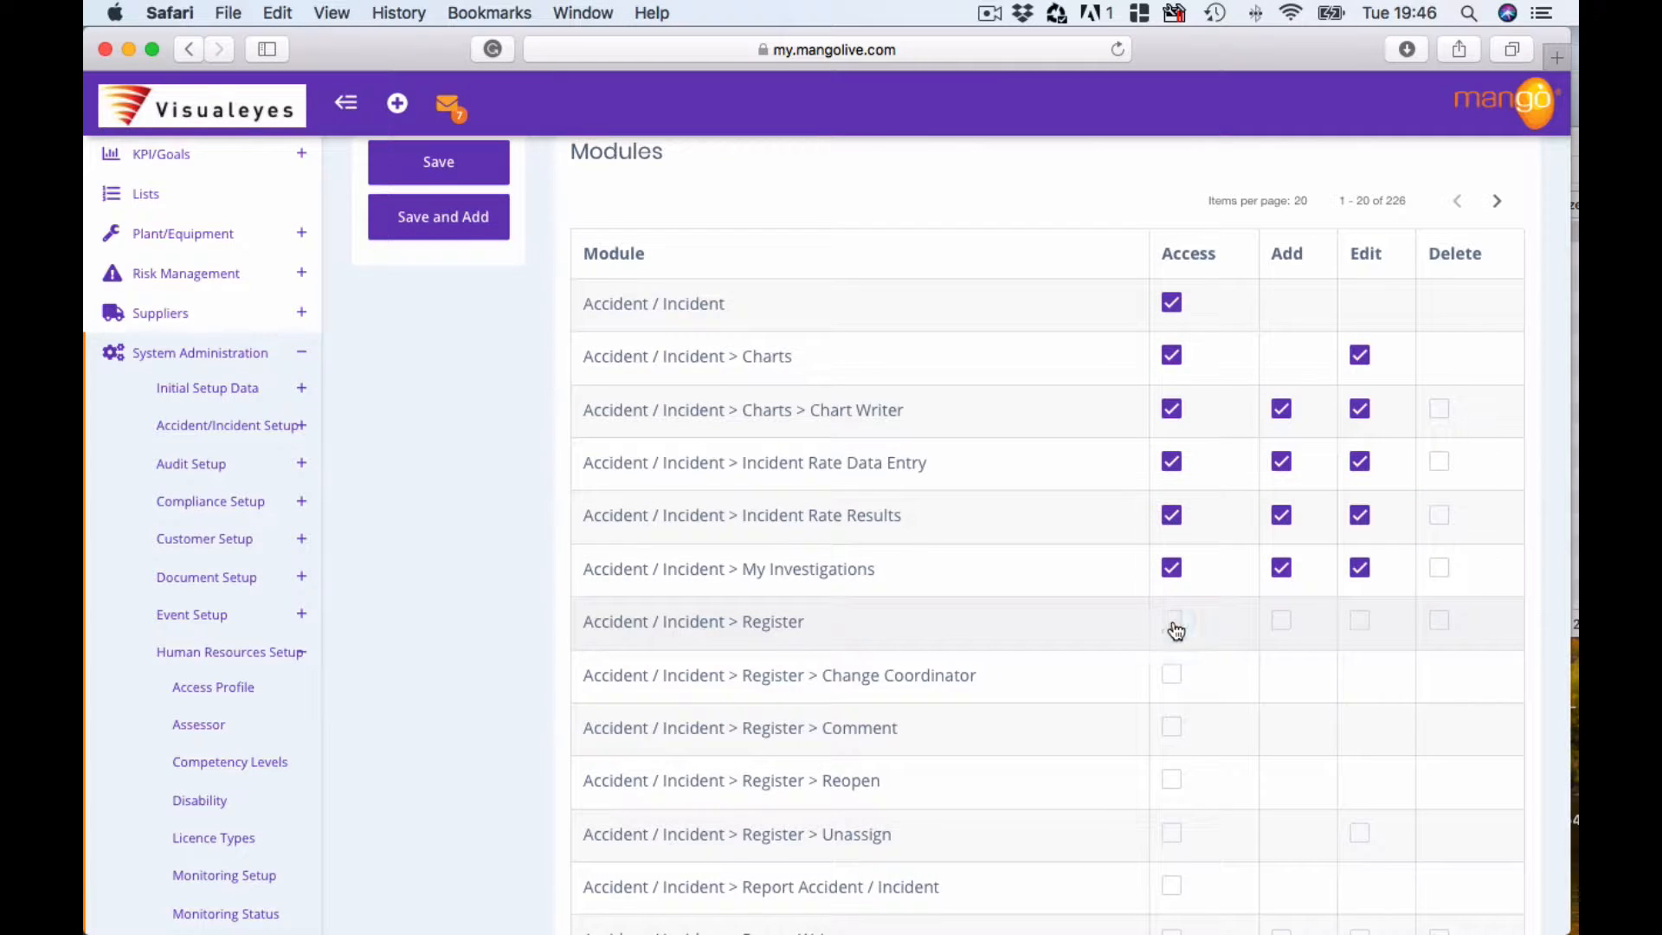
left_click(1171, 620)
left_click(1442, 623)
Grant access to Audit / Inspection, and give its Manage Audits and My Audit modules Access, Add and Edit rights without Delete.
scroll(1021, 580, "down", 5)
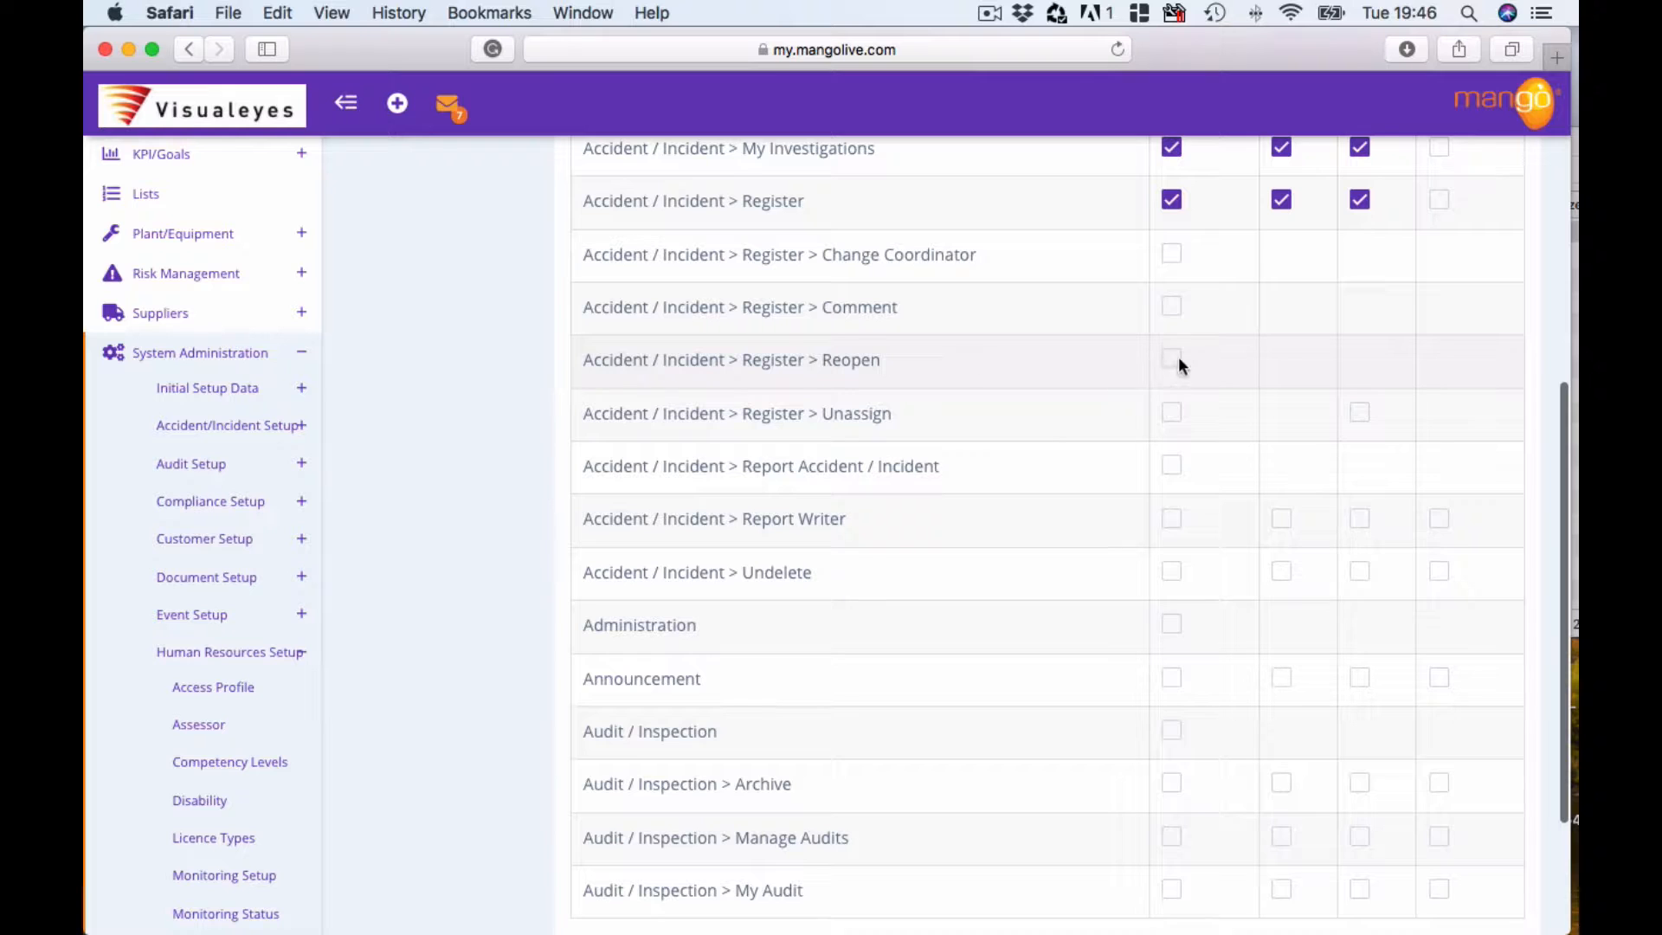
scroll(1141, 361, "down", 5)
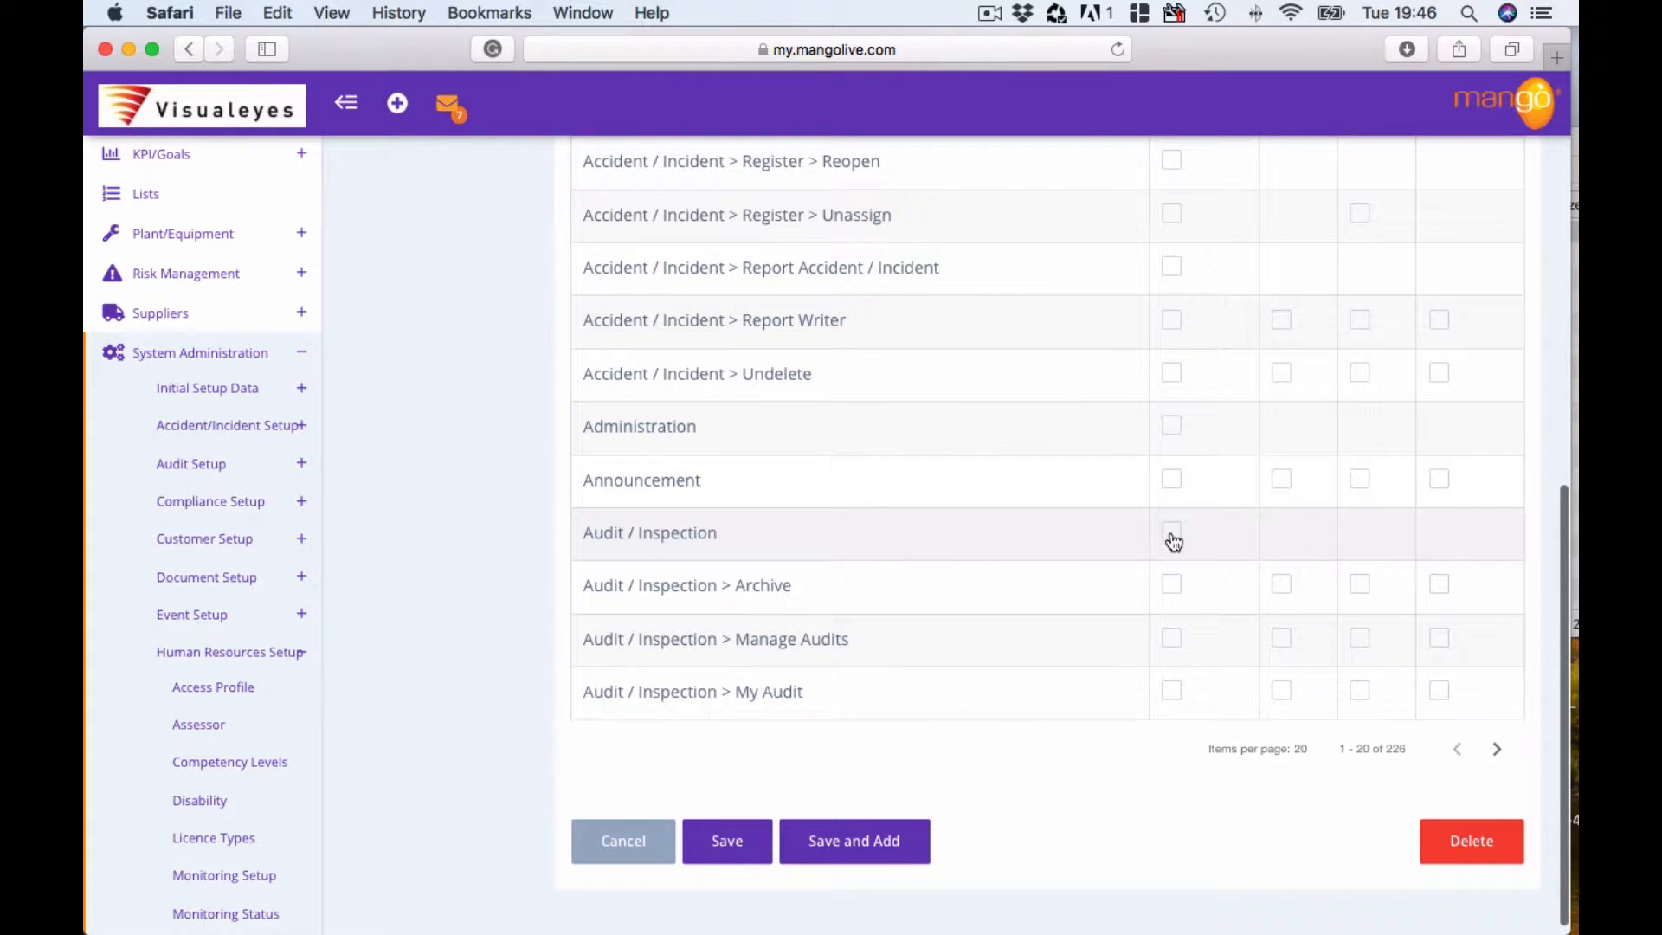
left_click(1174, 540)
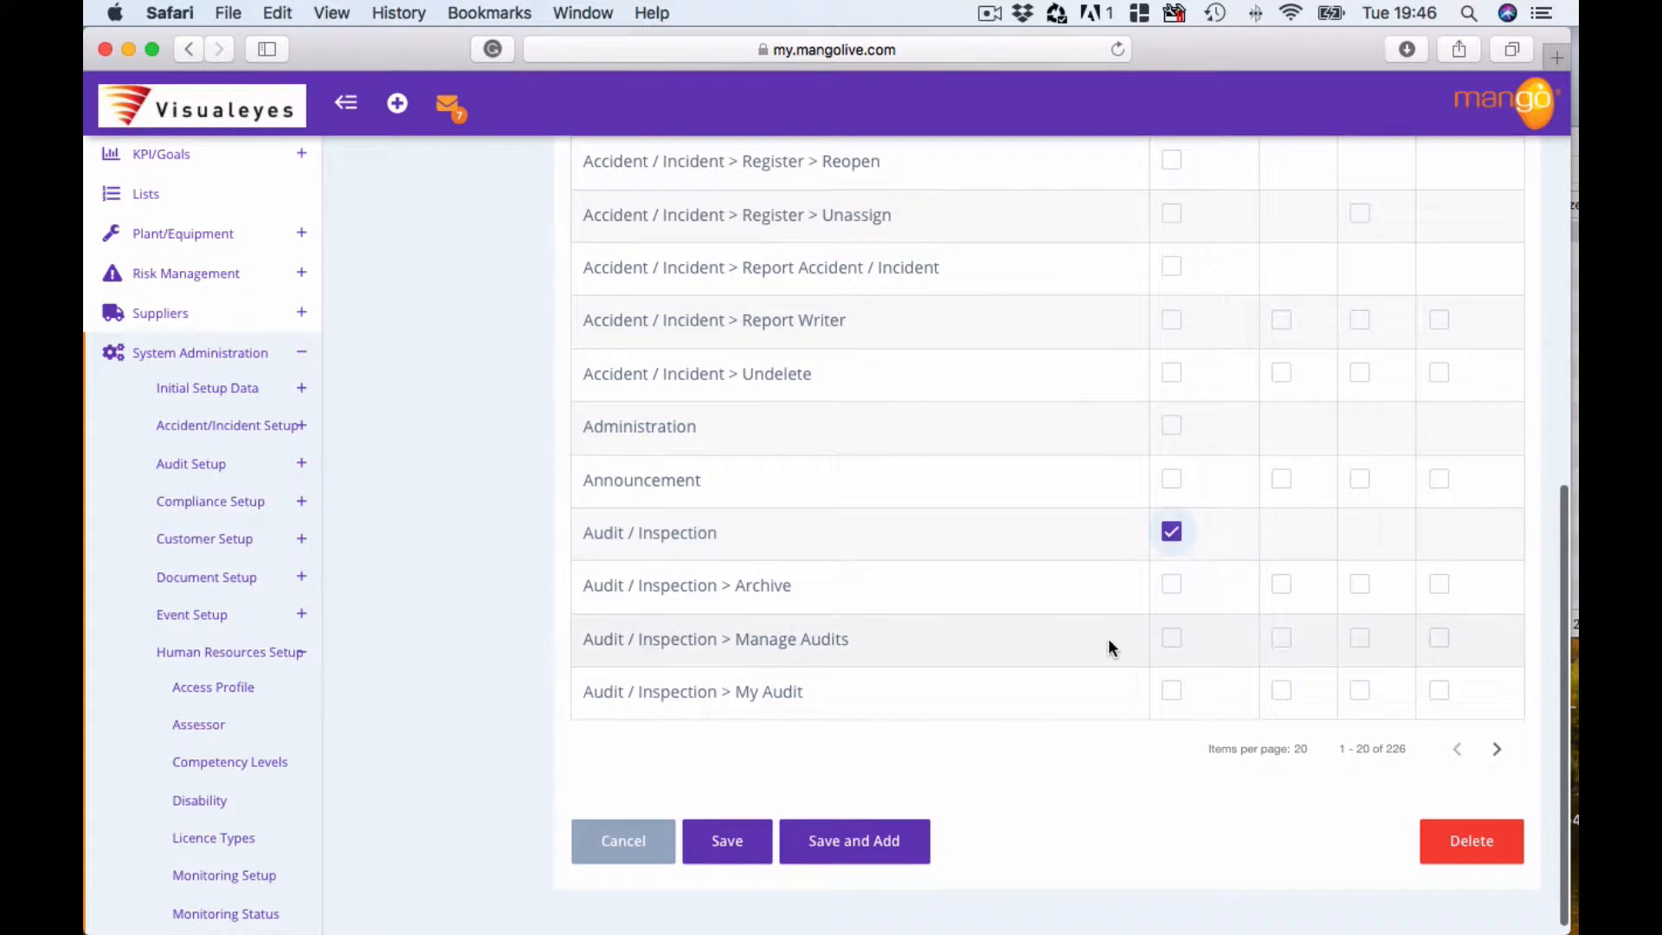
left_click(1172, 645)
left_click(1173, 692)
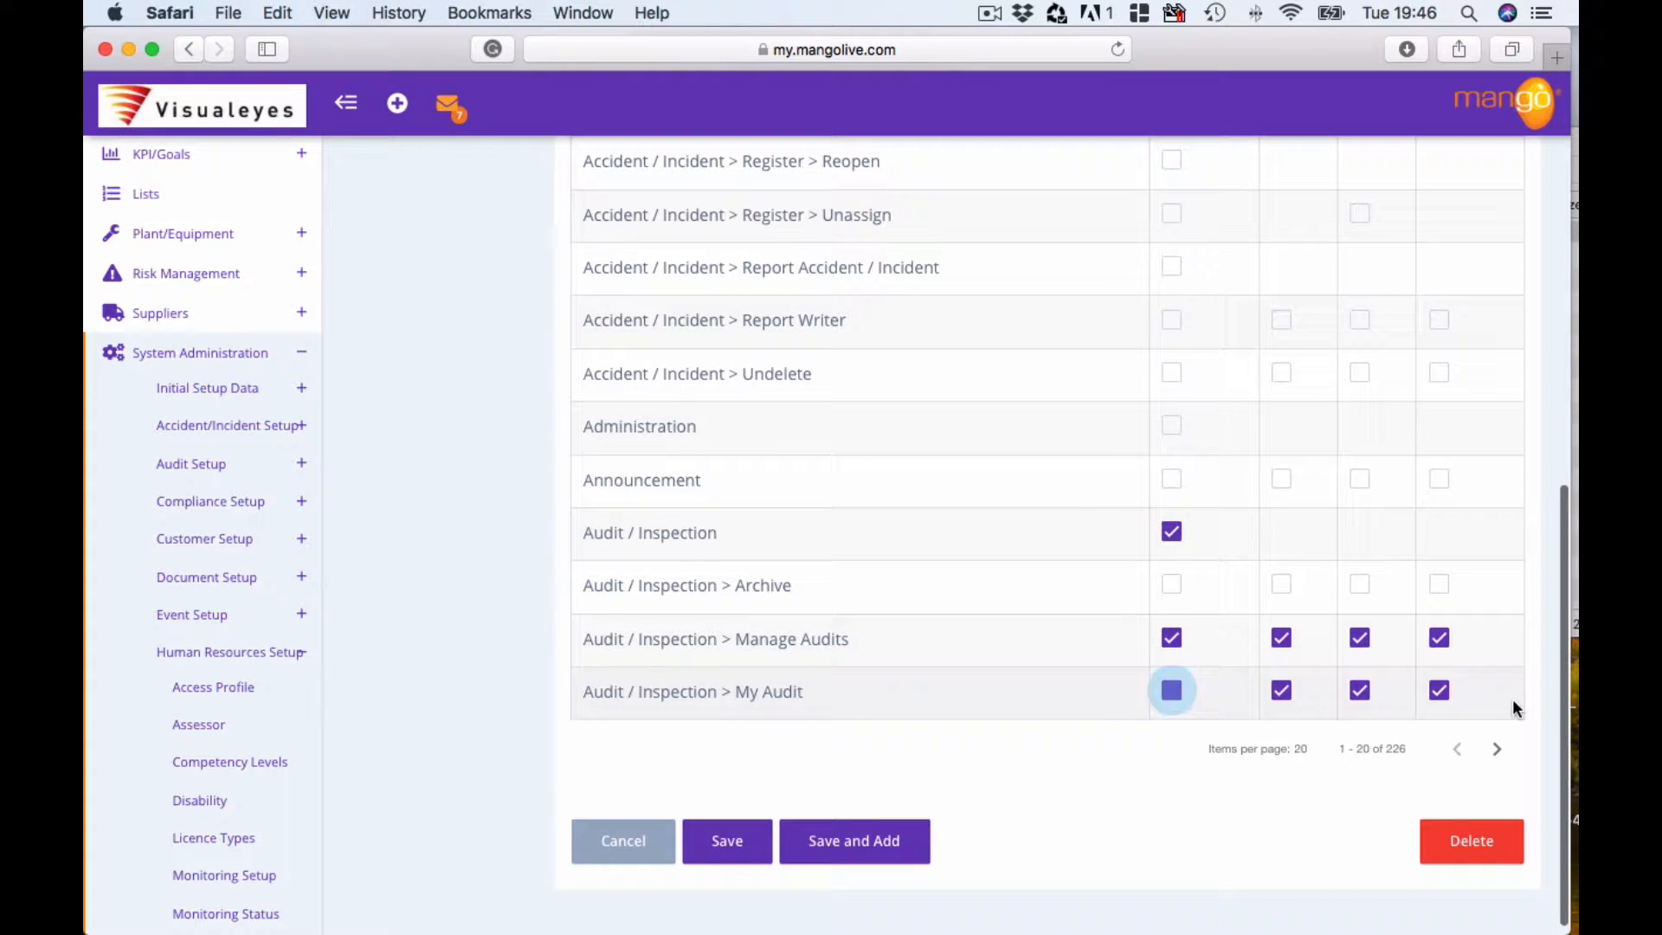
left_click(1438, 638)
left_click(1436, 694)
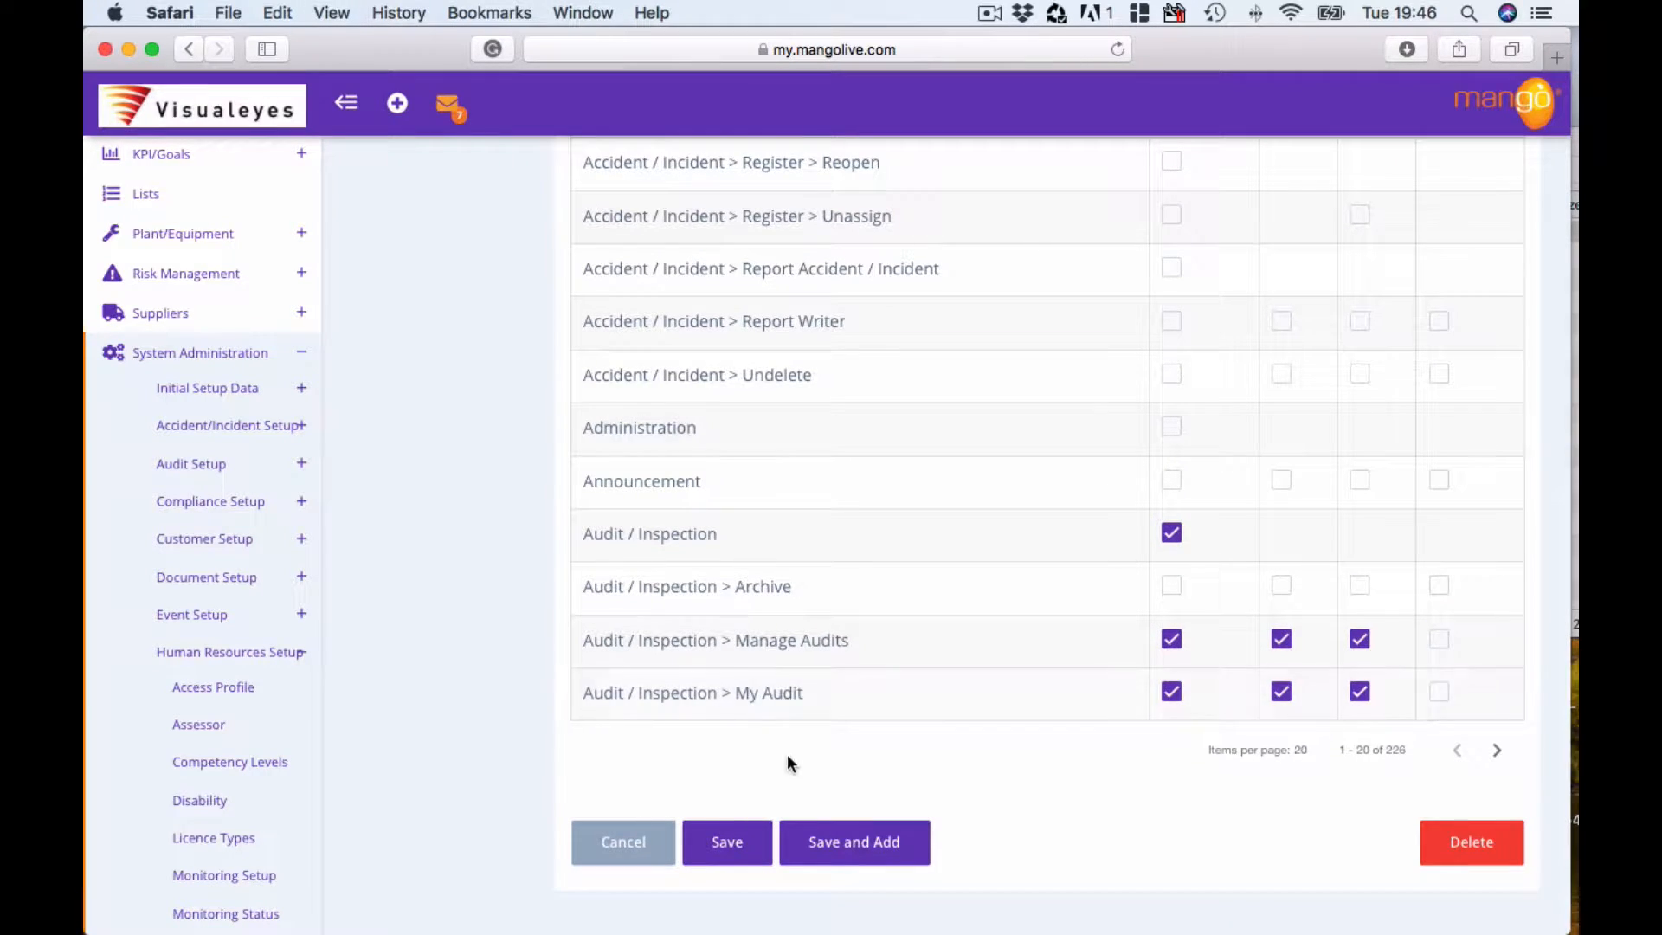
Look through the remaining module pages, including the Suppliers and System Admin entries, and return to the first page.
left_click(1497, 751)
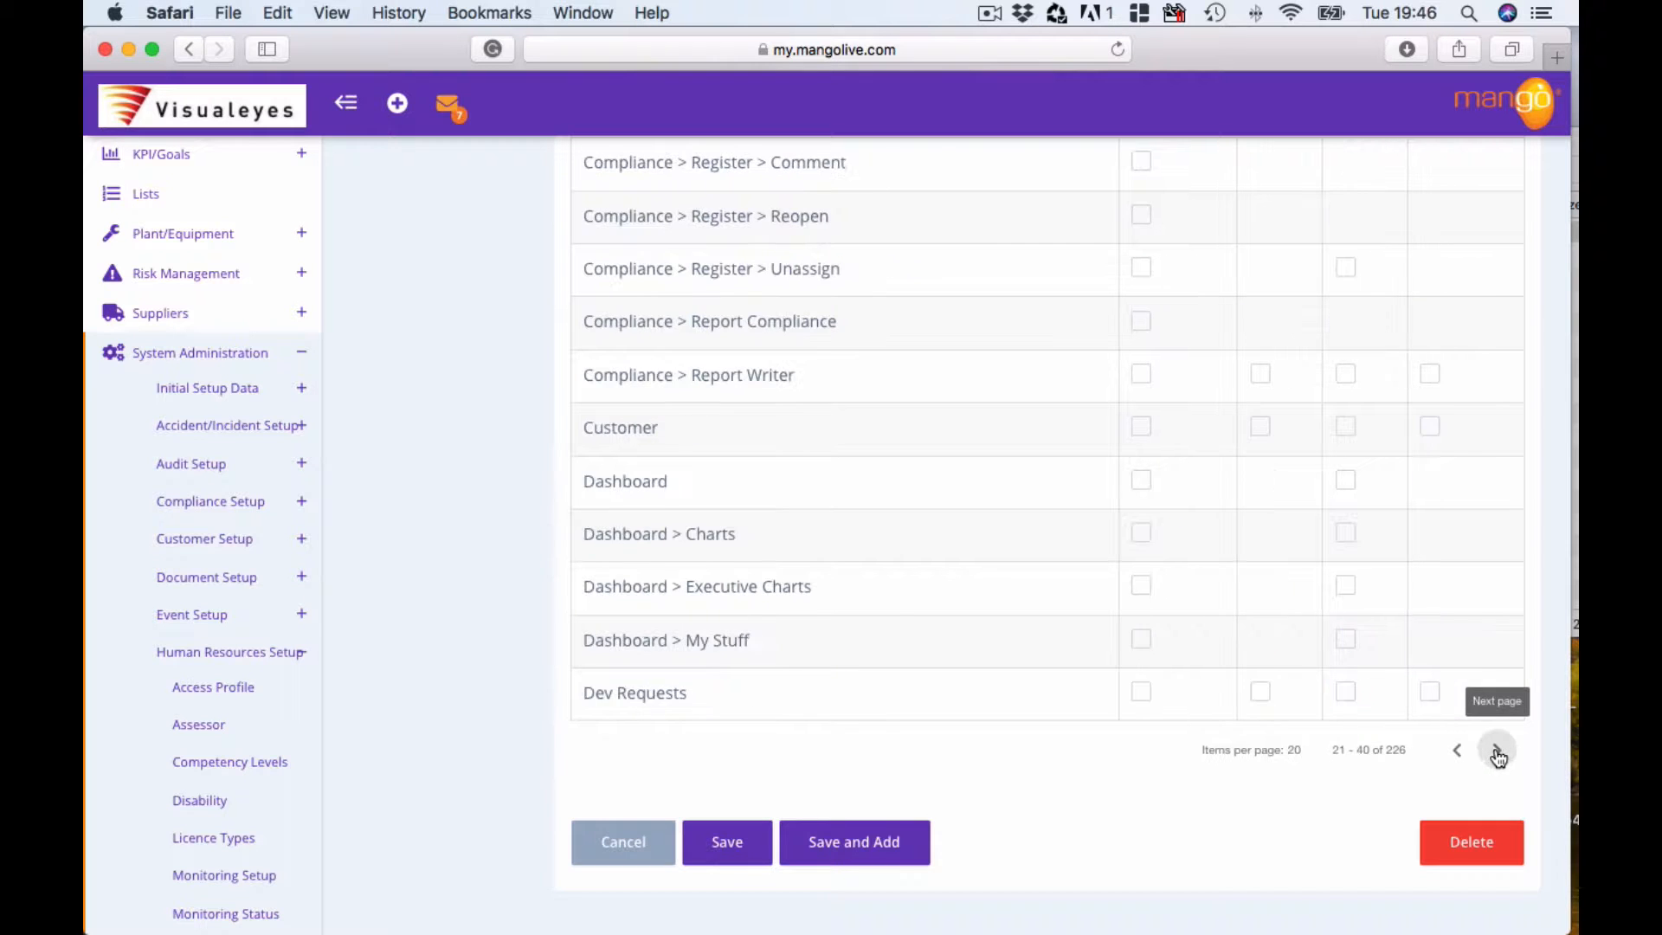
left_click(1498, 751)
left_click(1497, 751)
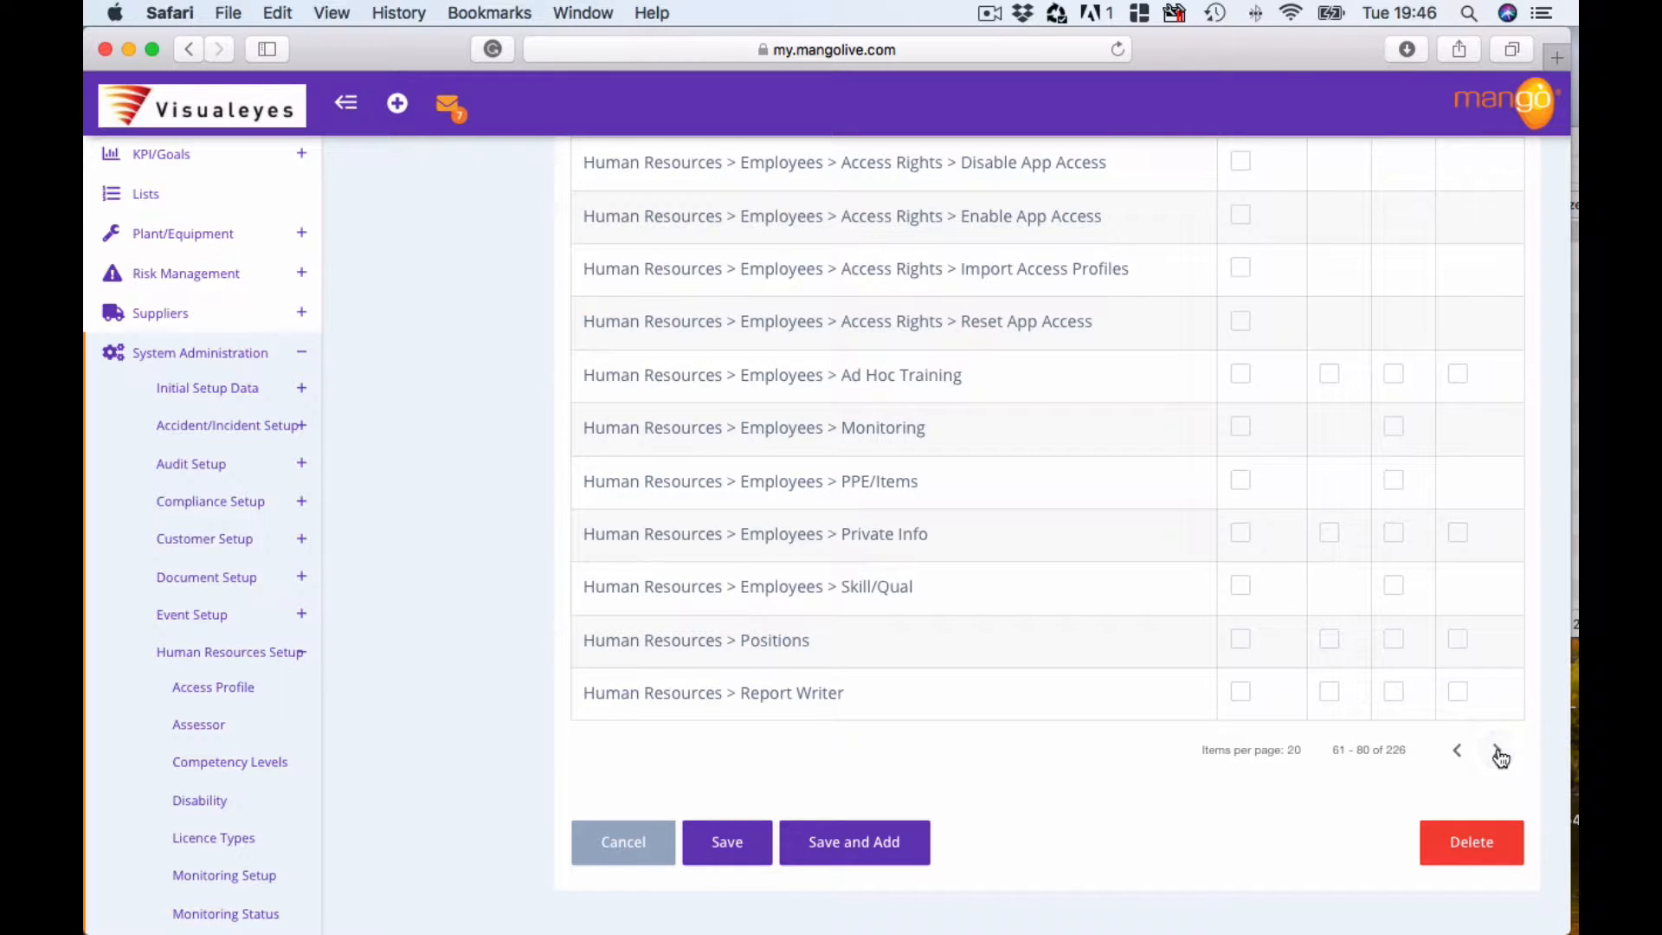
left_click(1497, 751)
left_click(1498, 751)
left_click(1497, 751)
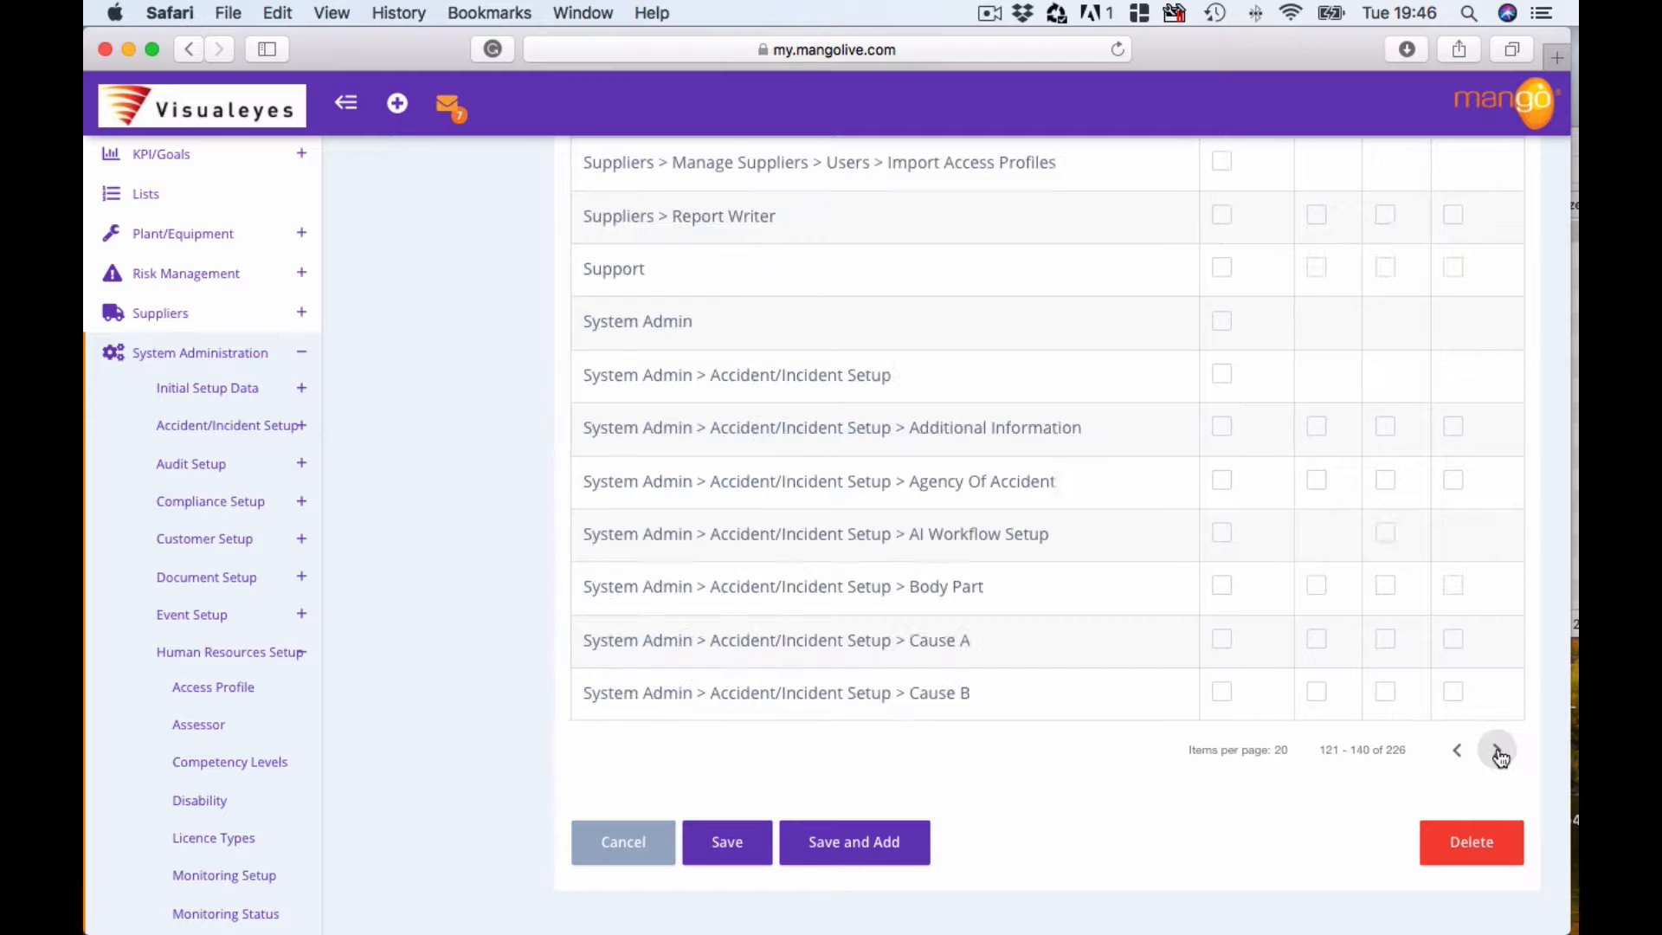
left_click(1498, 752)
left_click(1459, 751)
left_click(1458, 753)
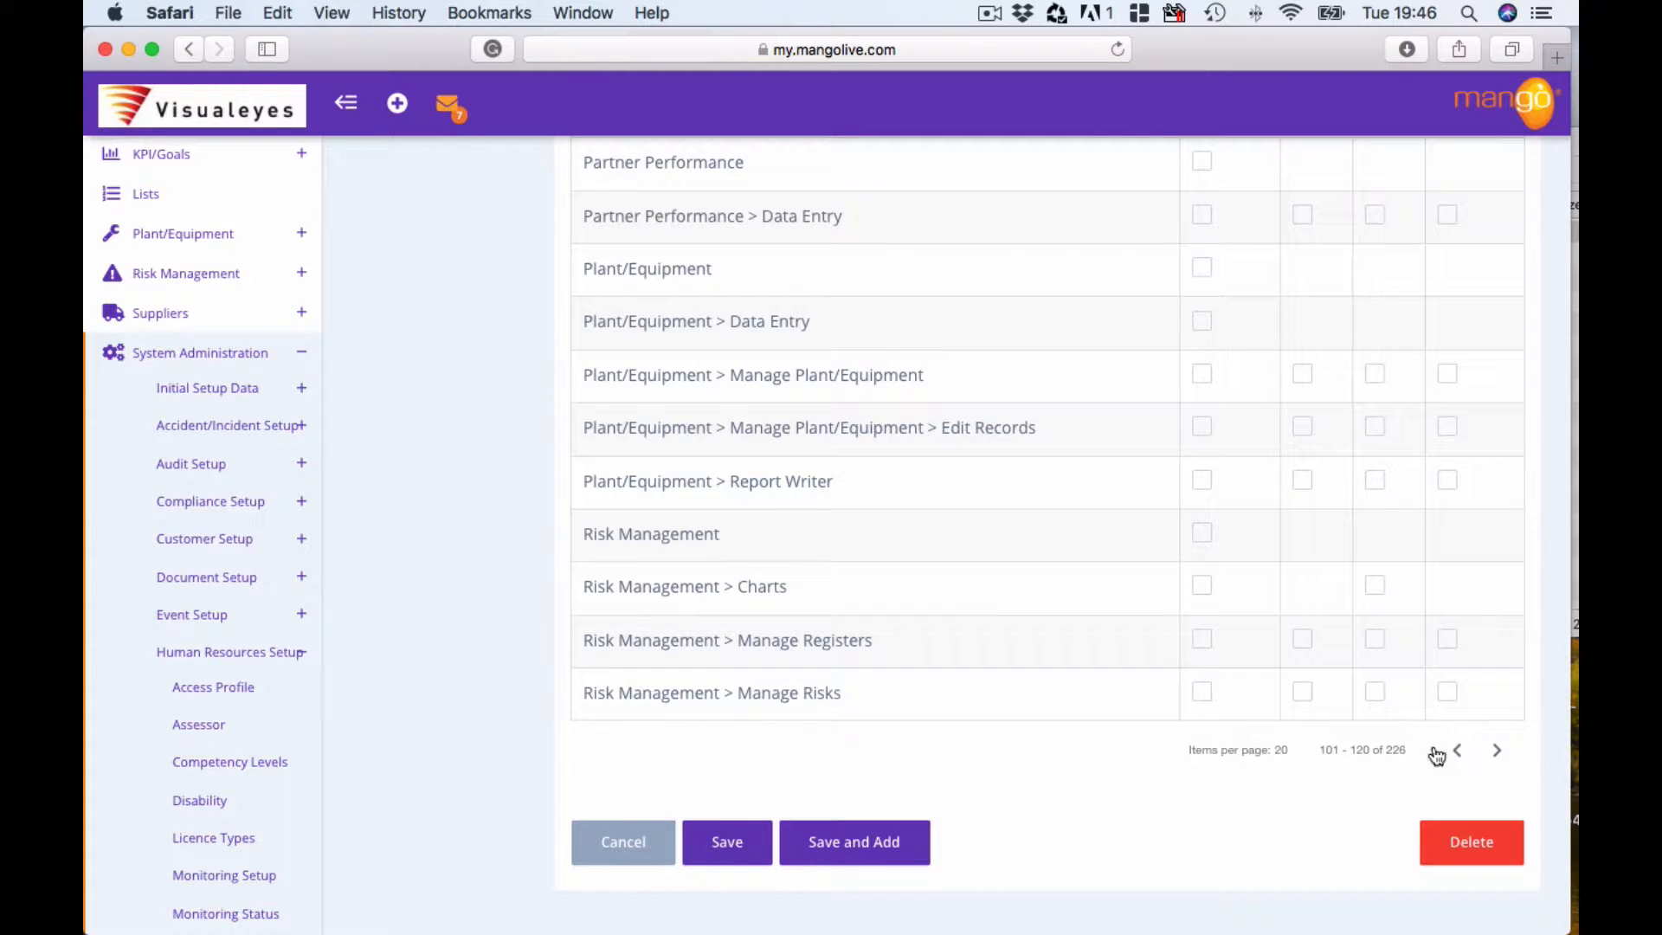
left_click(1497, 749)
scroll(1054, 621, "up", 5)
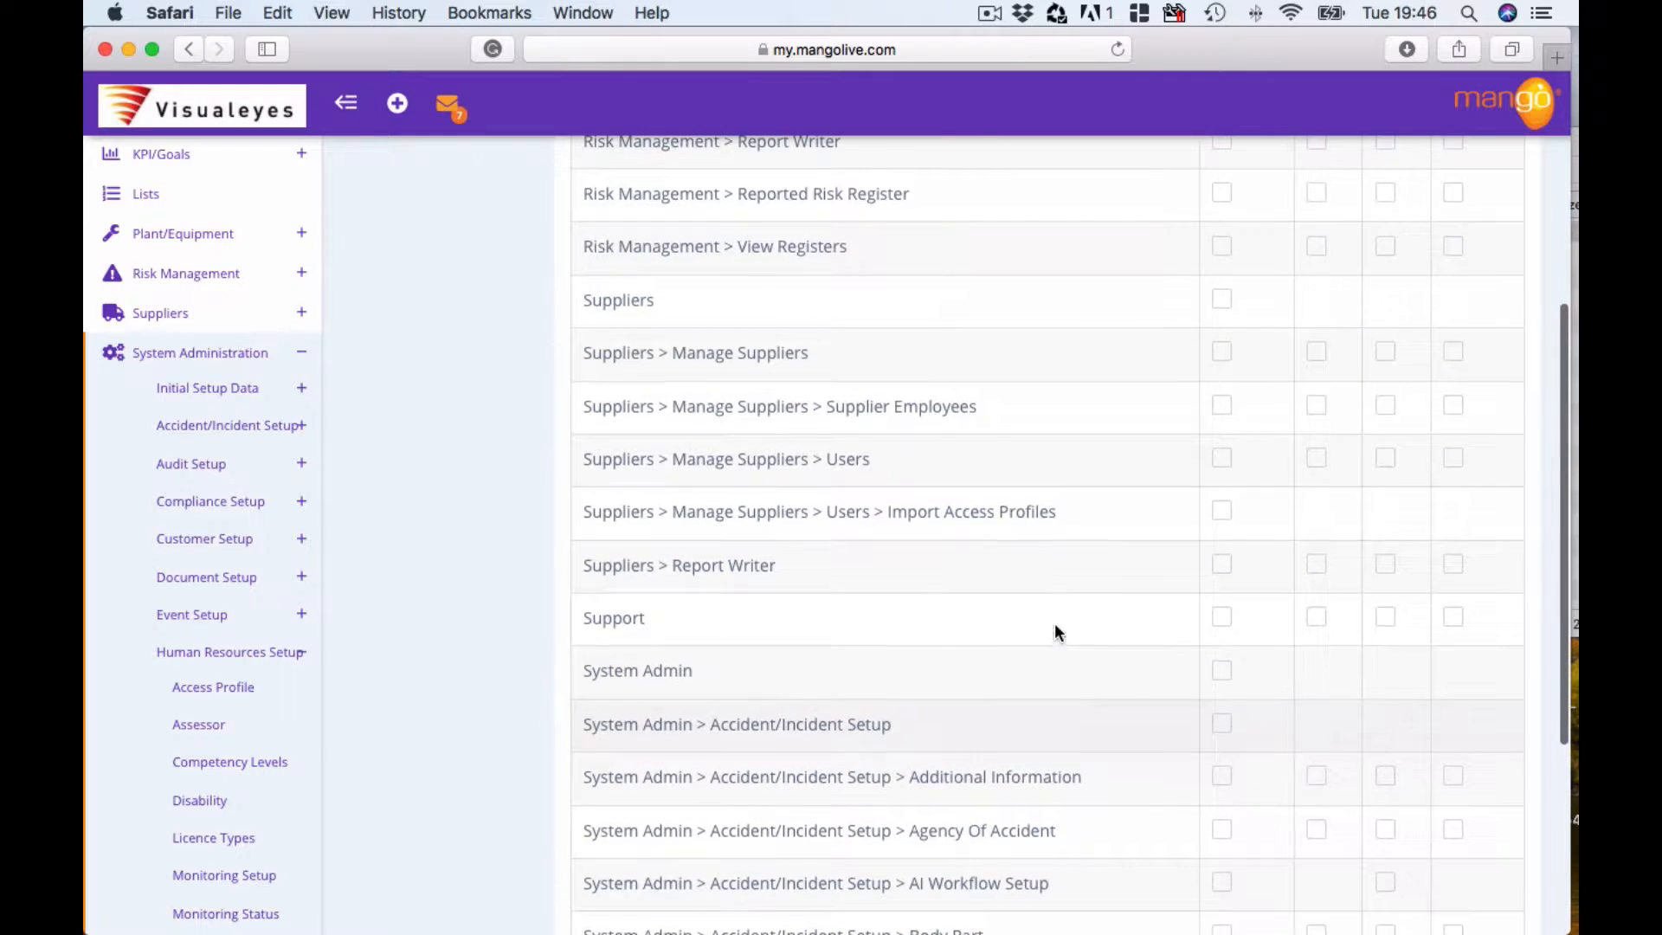
scroll(1073, 579, "down", 4)
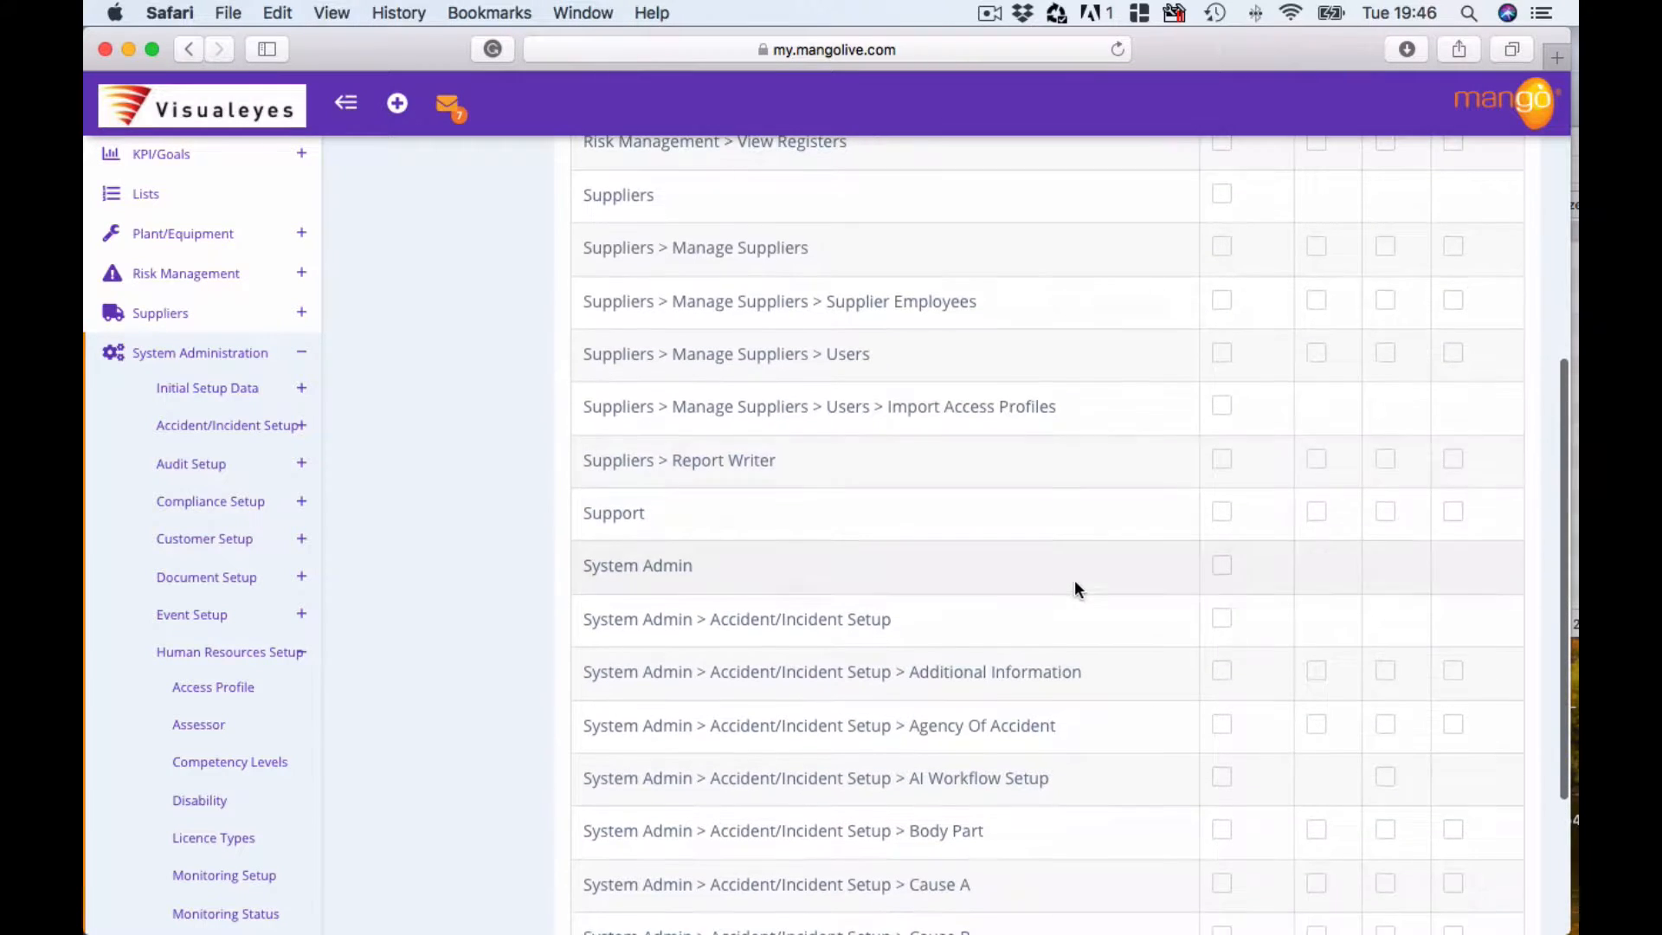
scroll(1001, 585, "down", 1)
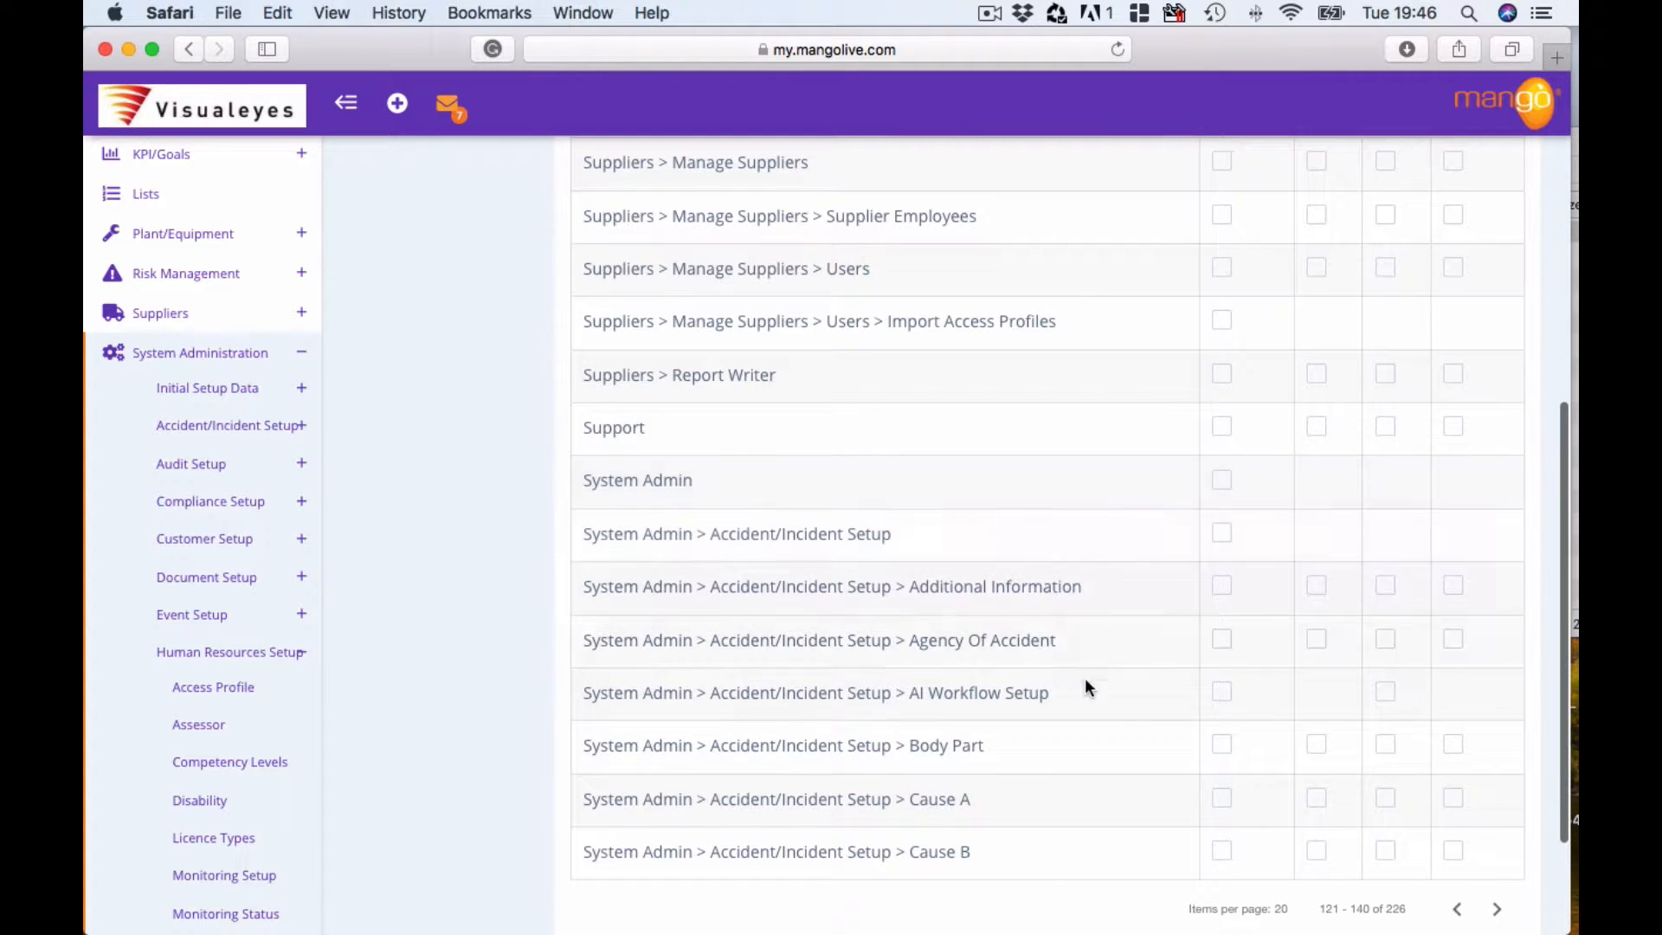
scroll(1051, 776, "down", 4)
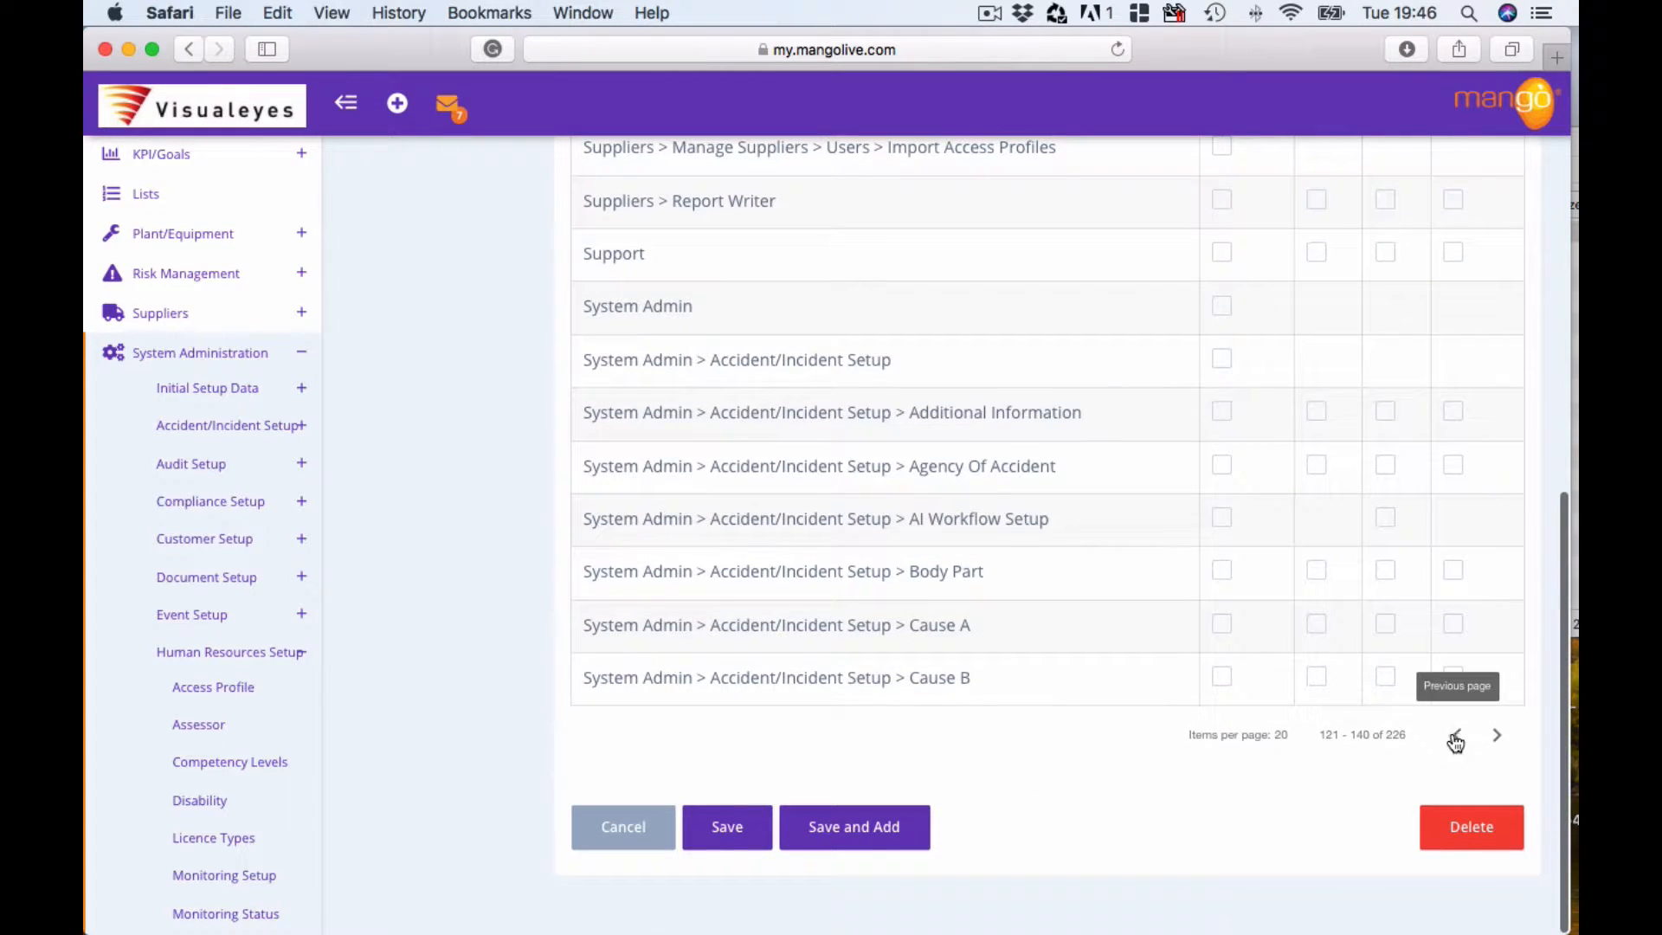
left_click(1457, 735)
left_click(1458, 735)
left_click(1457, 736)
left_click(1457, 736)
left_click(1458, 736)
left_click(1458, 736)
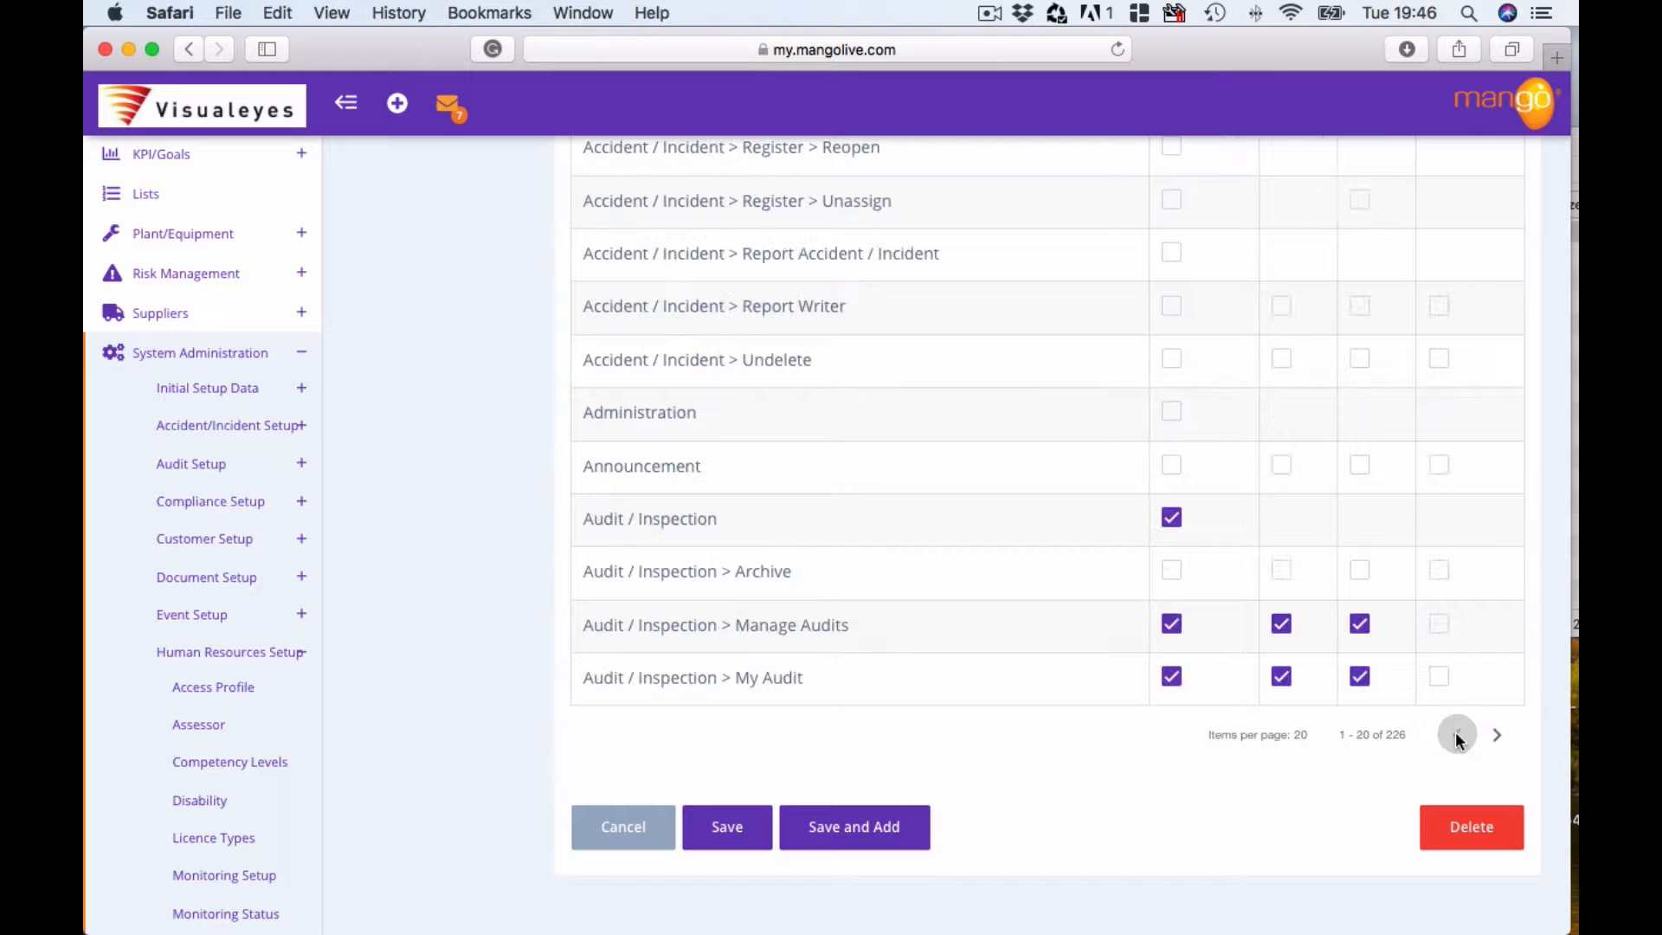
Save the new access profile and return to the Access Profile list.
scroll(1022, 743, "up", 10)
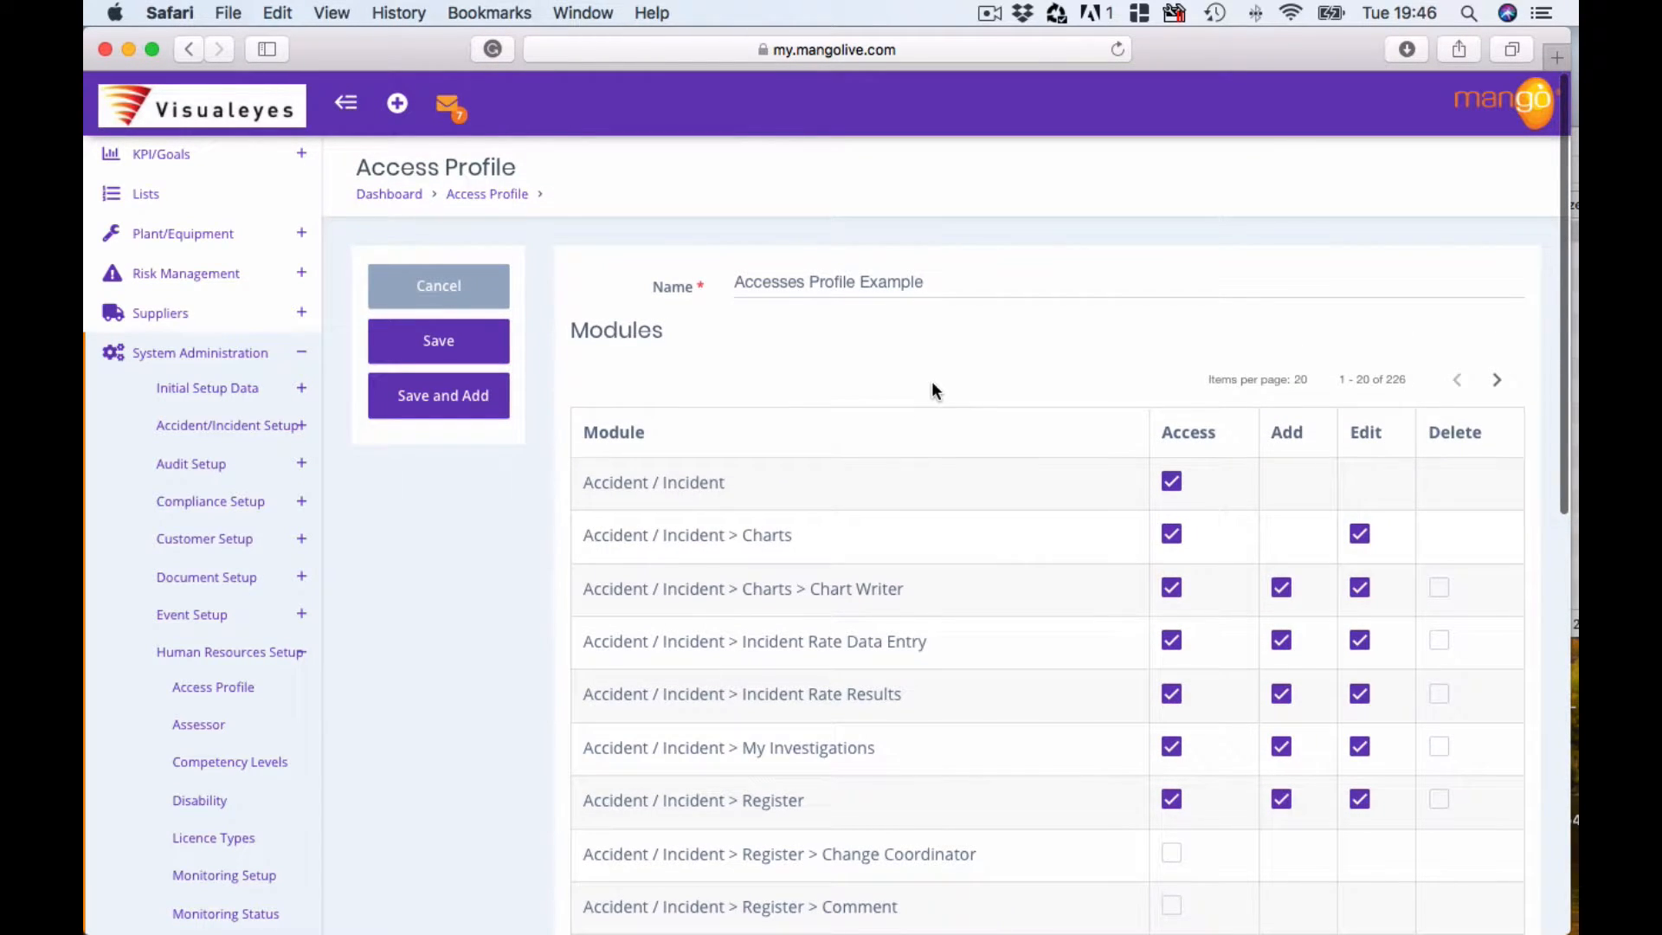
left_click(445, 341)
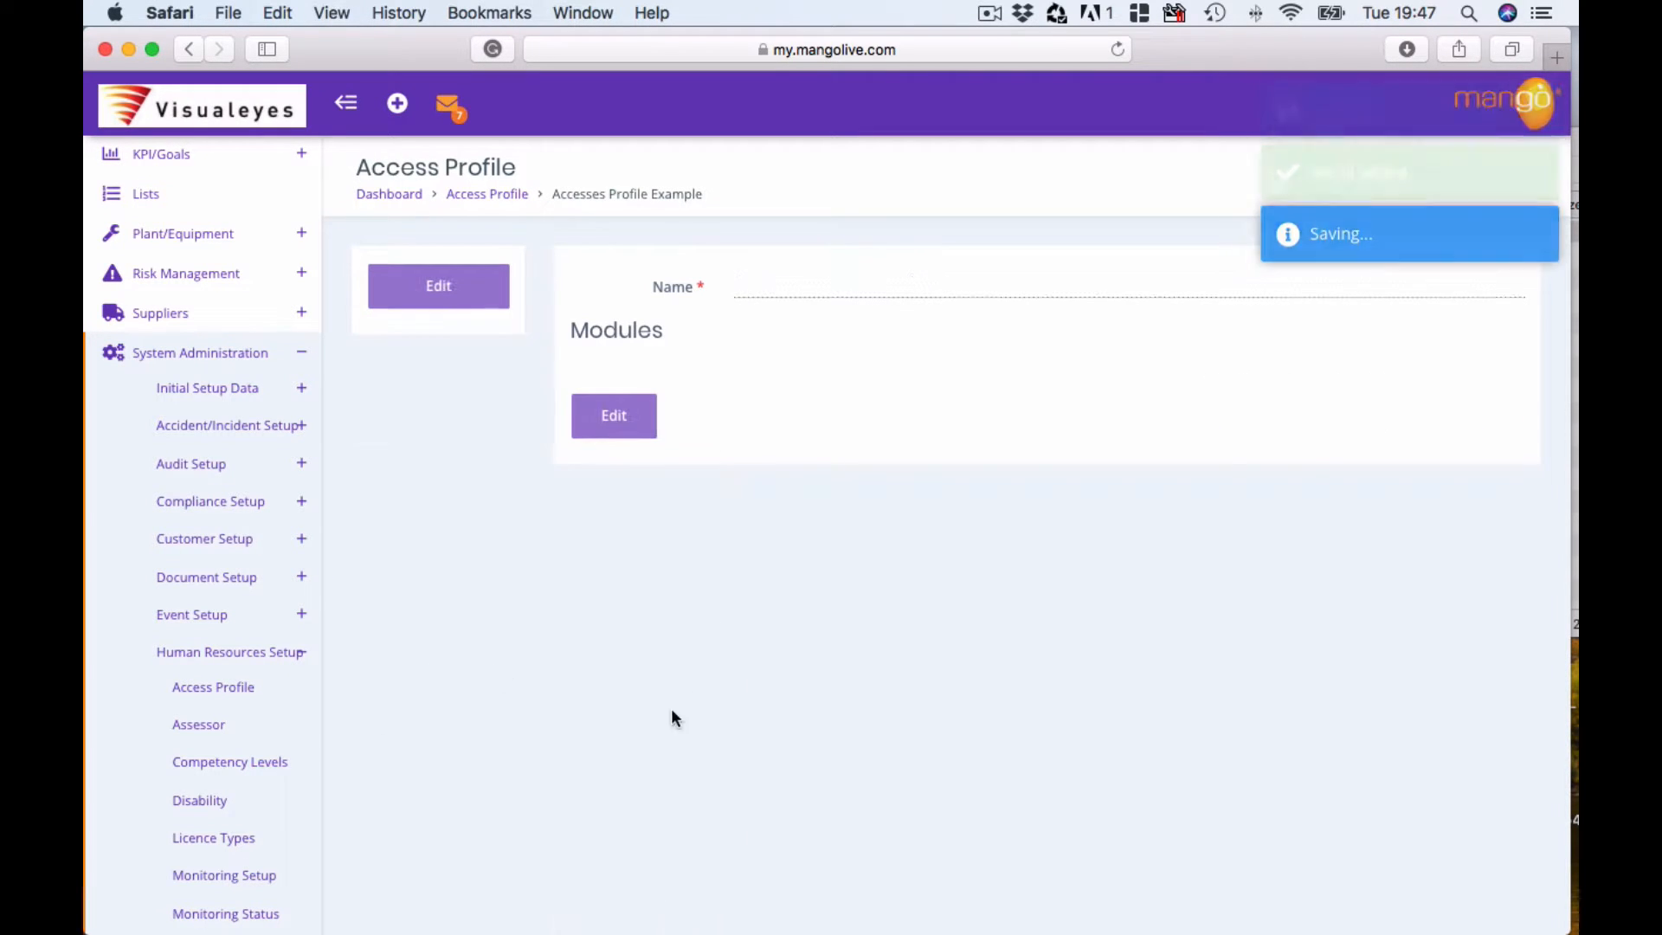
left_click(502, 195)
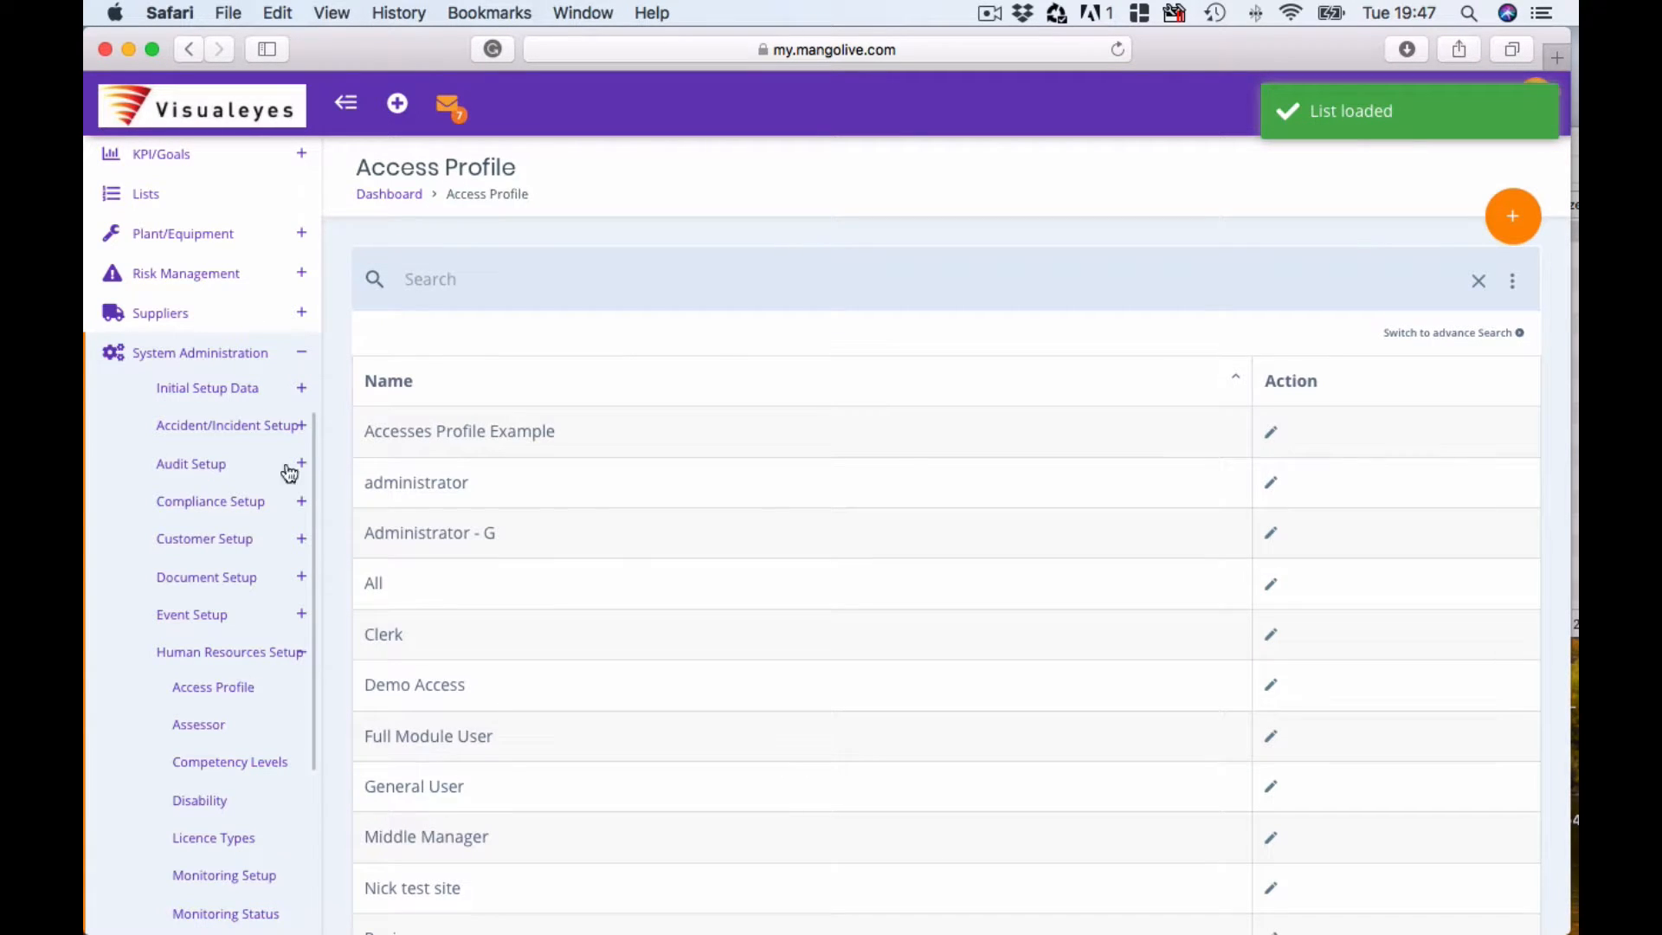
Open the Employees list in the Human Resources module.
left_click(303, 360)
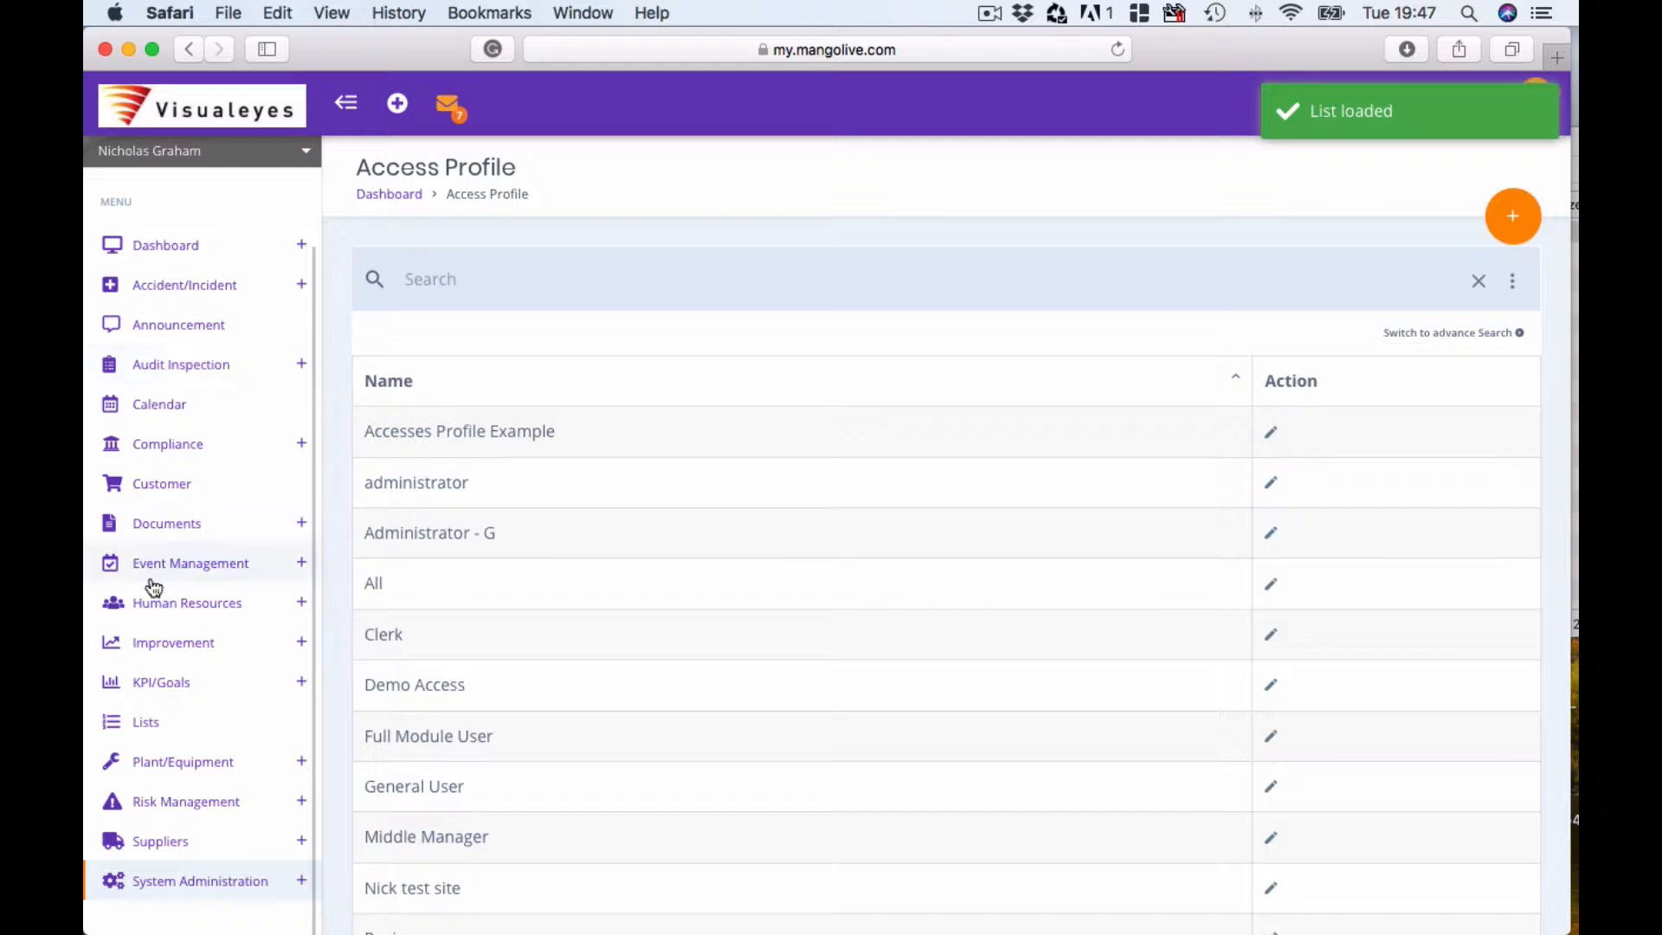
left_click(207, 606)
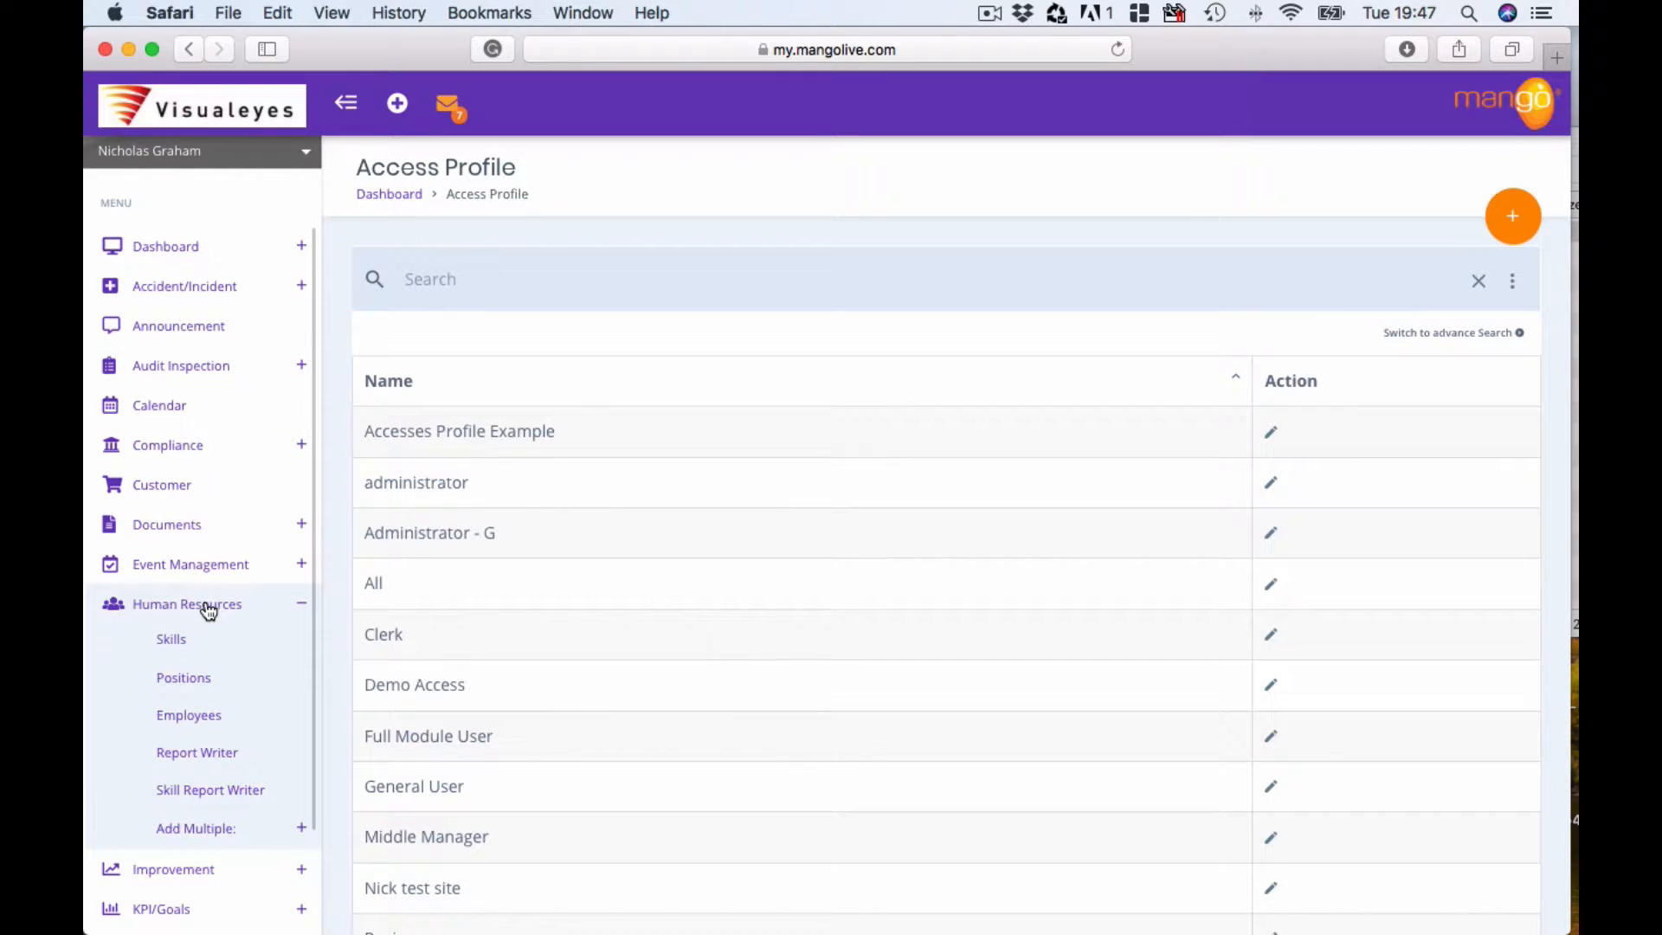
left_click(190, 715)
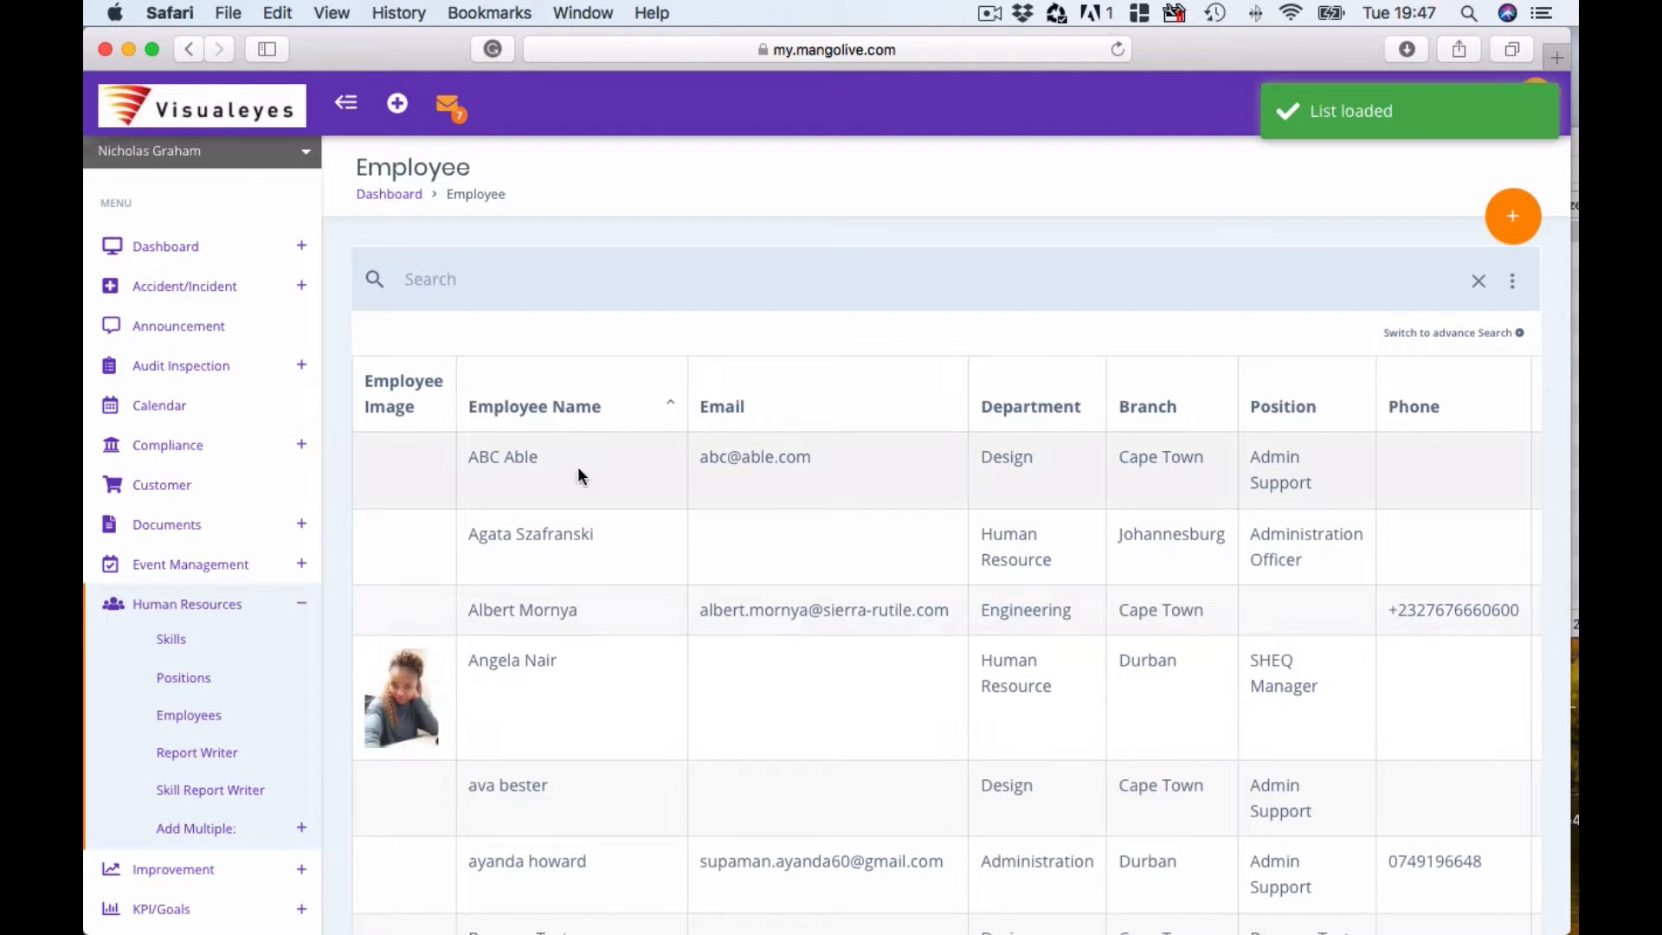
Open the first employee's record and copy the e-mail address from the employee details.
left_click(514, 458)
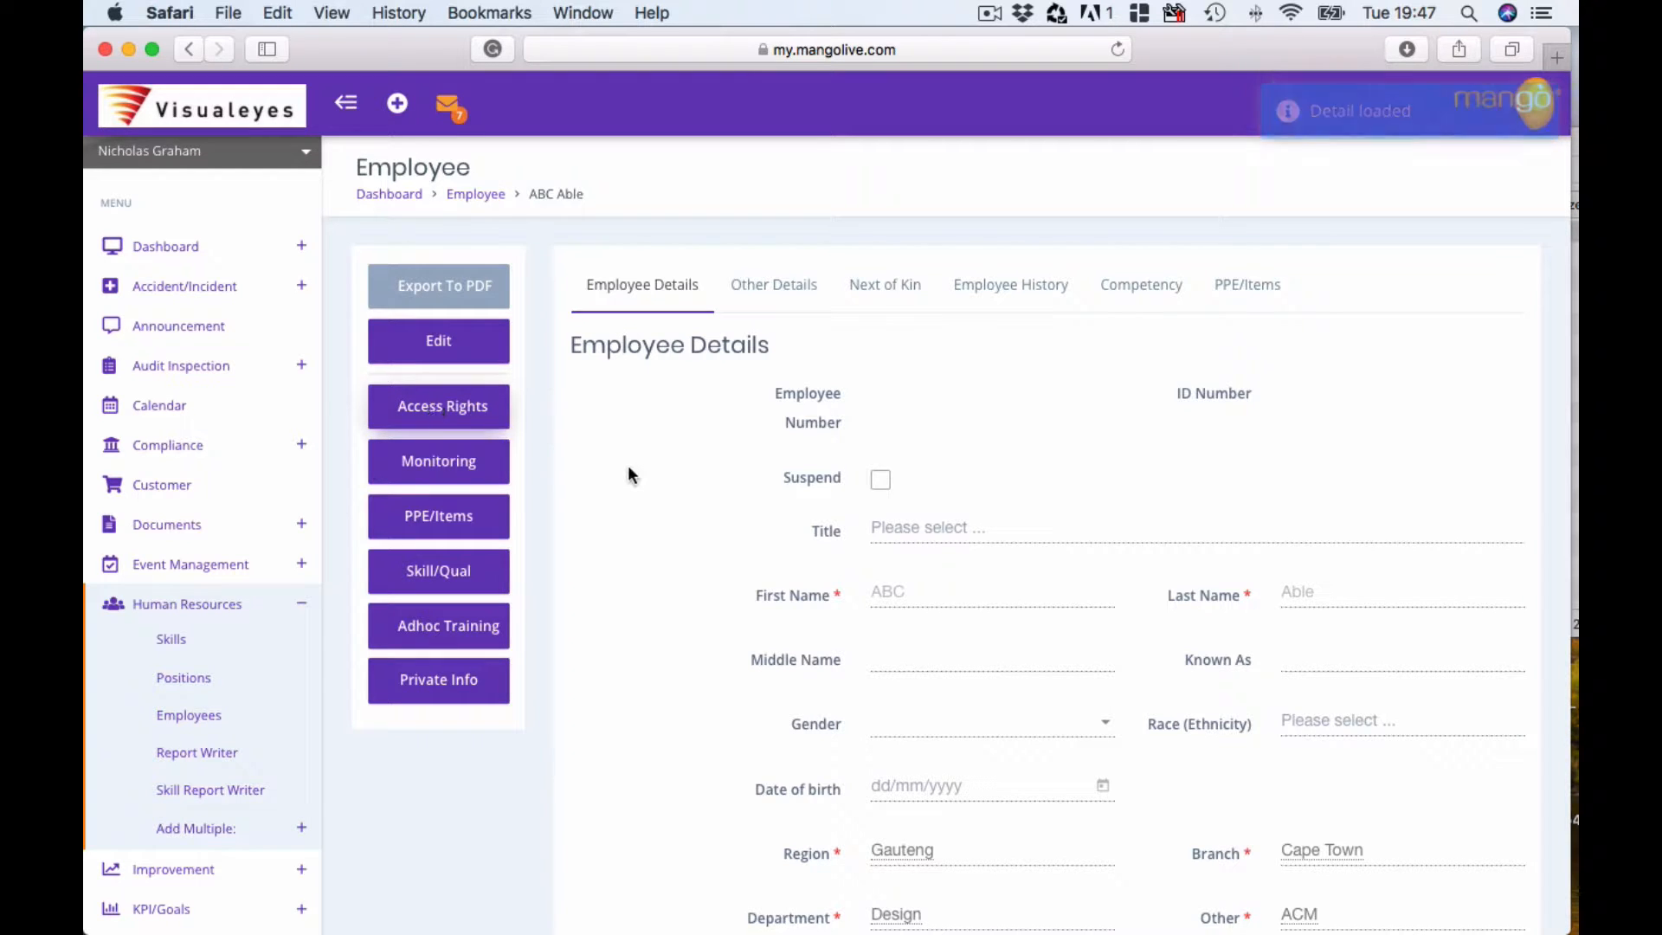
scroll(627, 467, "down", 10)
scroll(627, 475, "down", 2)
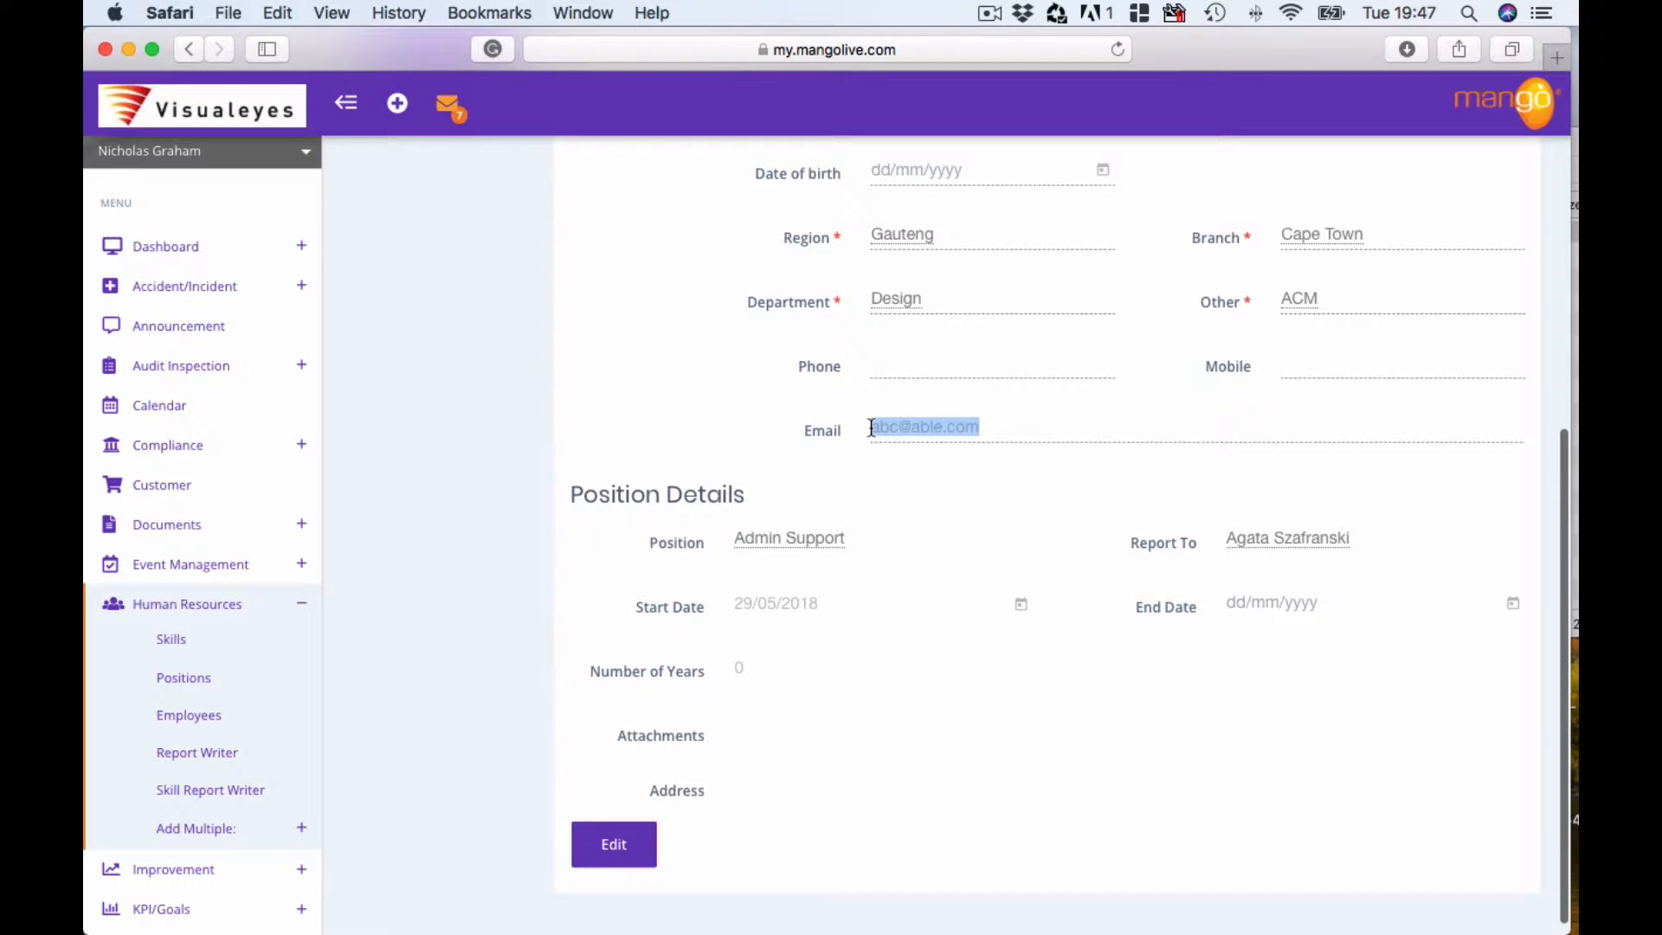
scroll(549, 583, "up", 12)
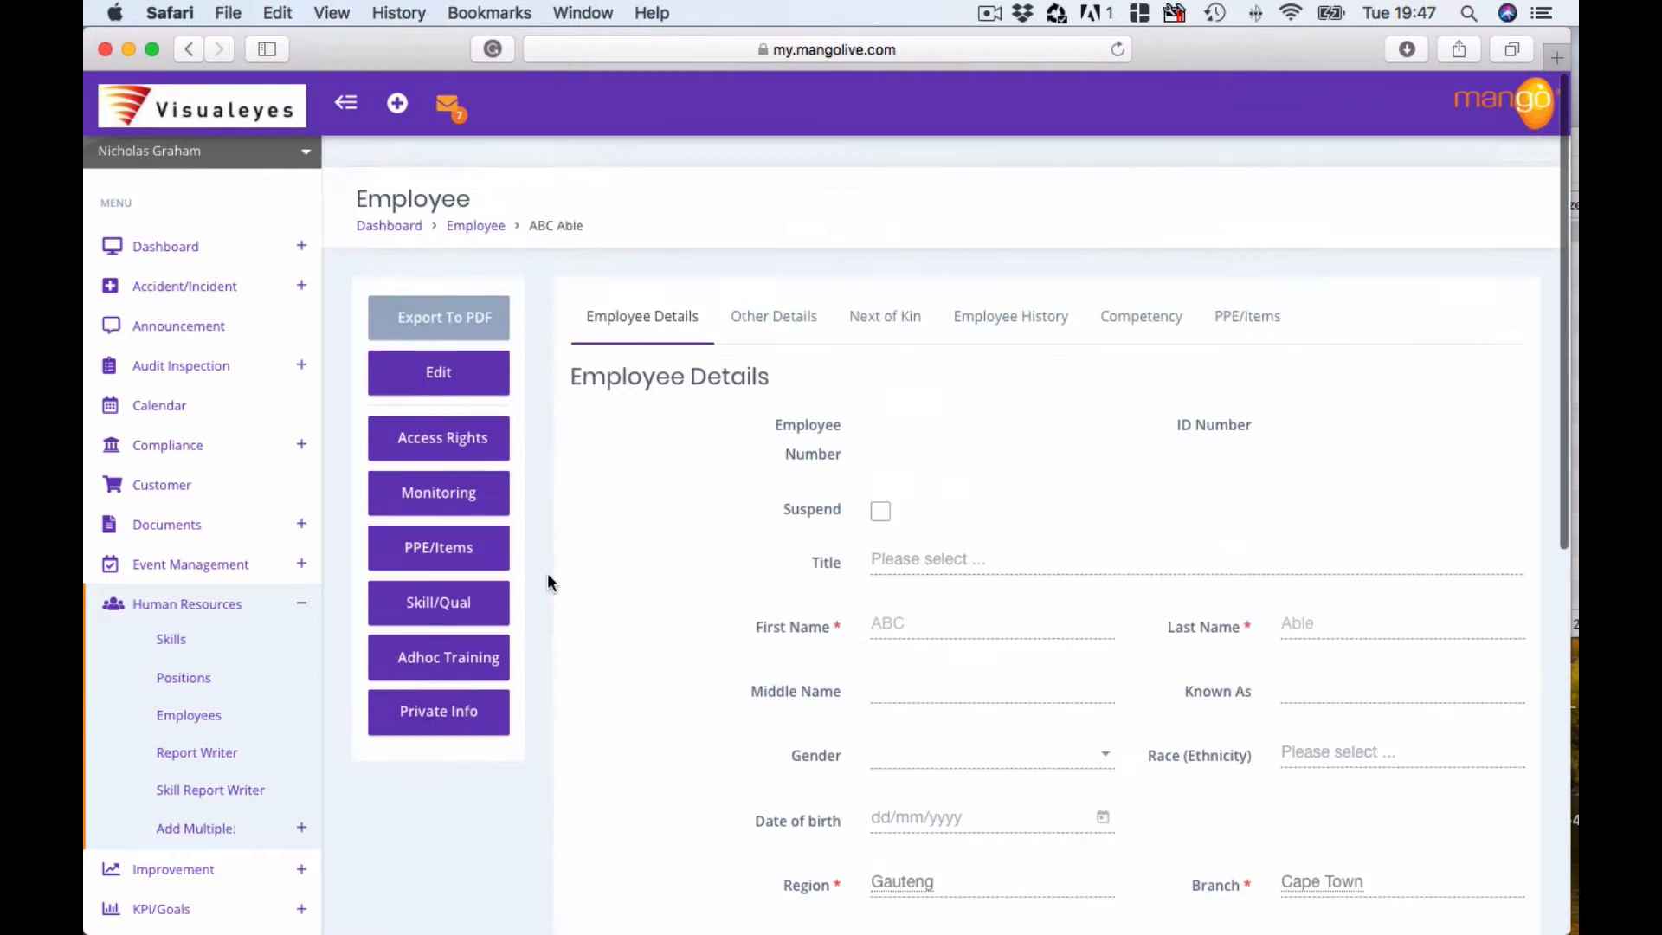
Open the employee's access rights for editing.
left_click(435, 403)
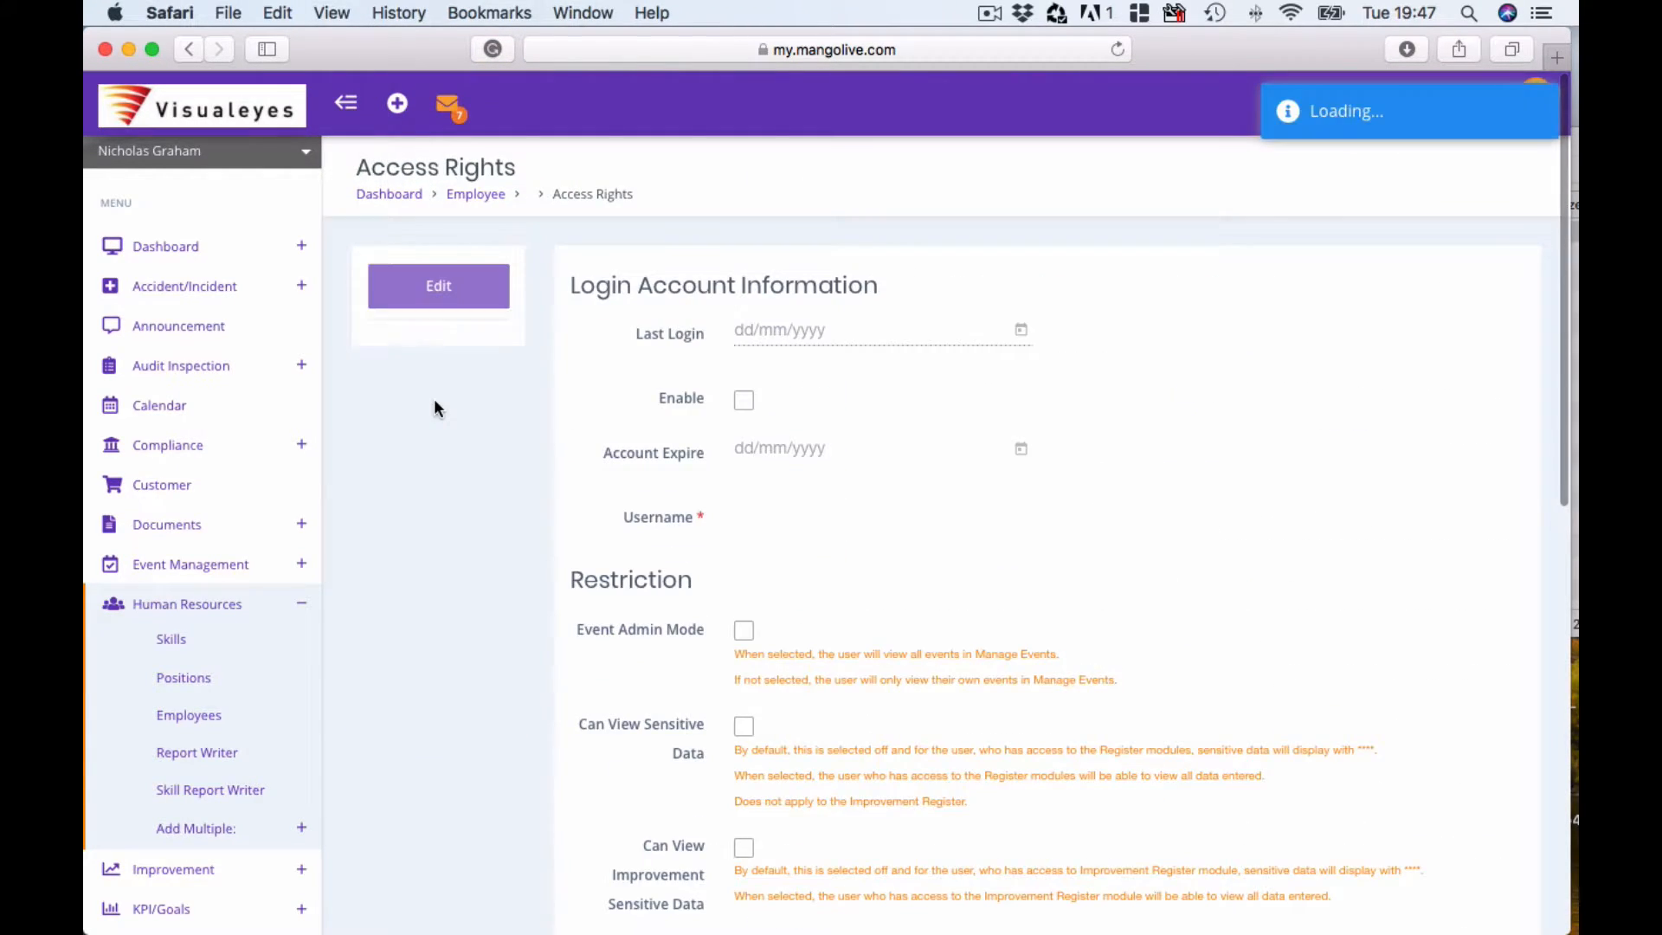
scroll(607, 461, "down", 1)
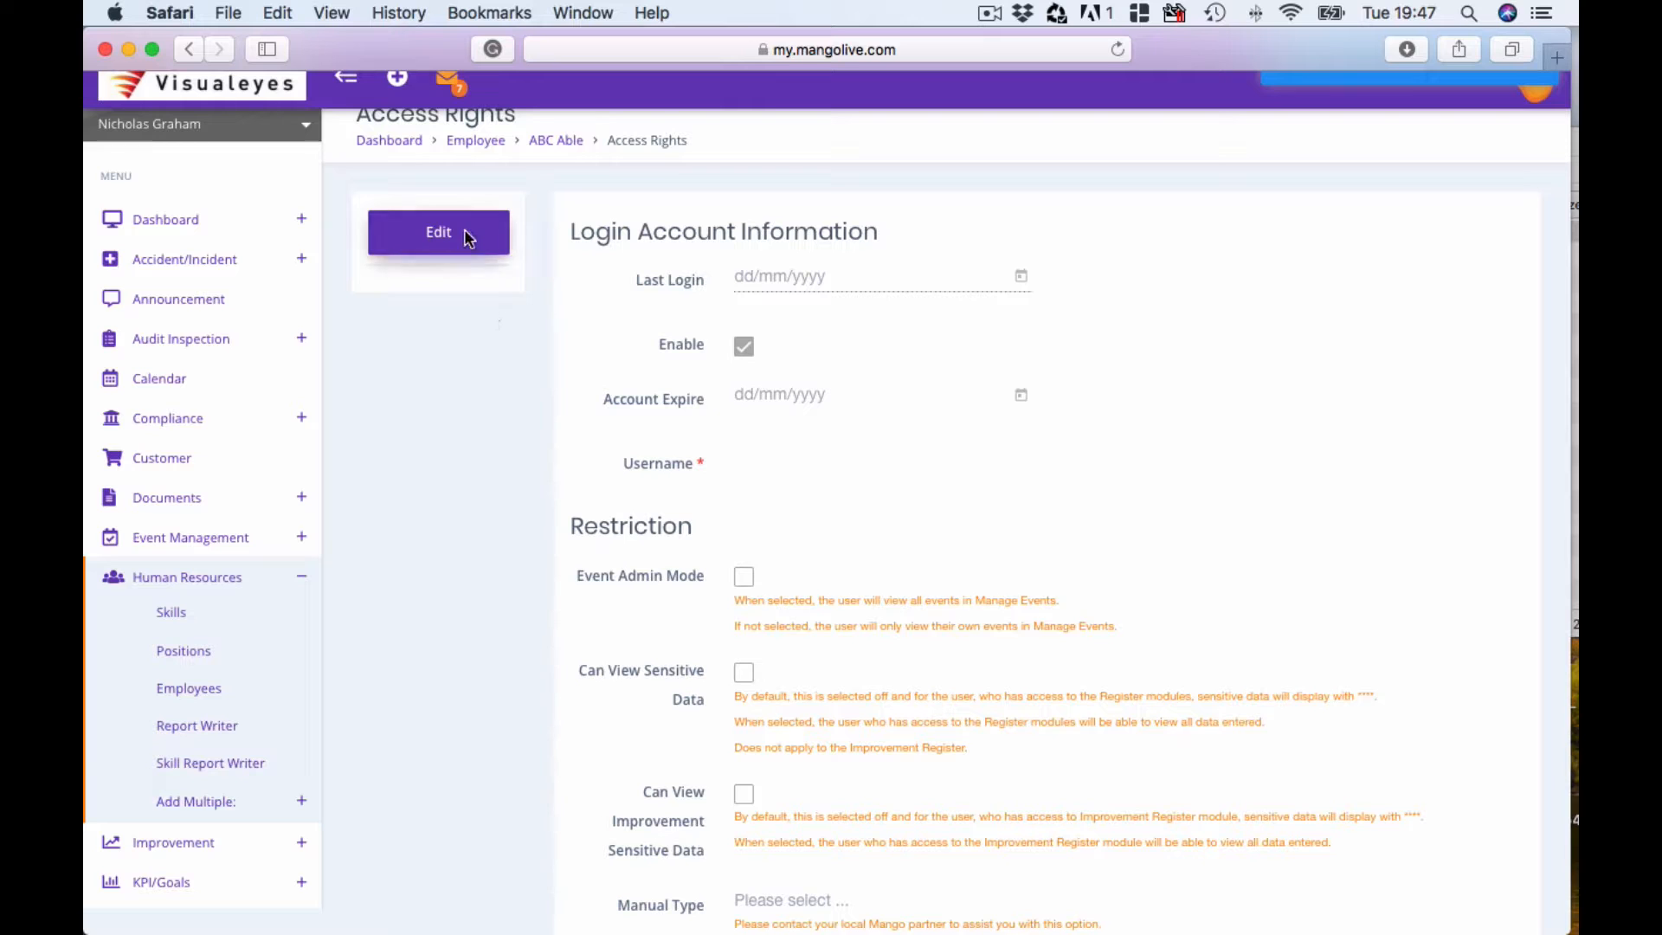
scroll(512, 438, "up", 2)
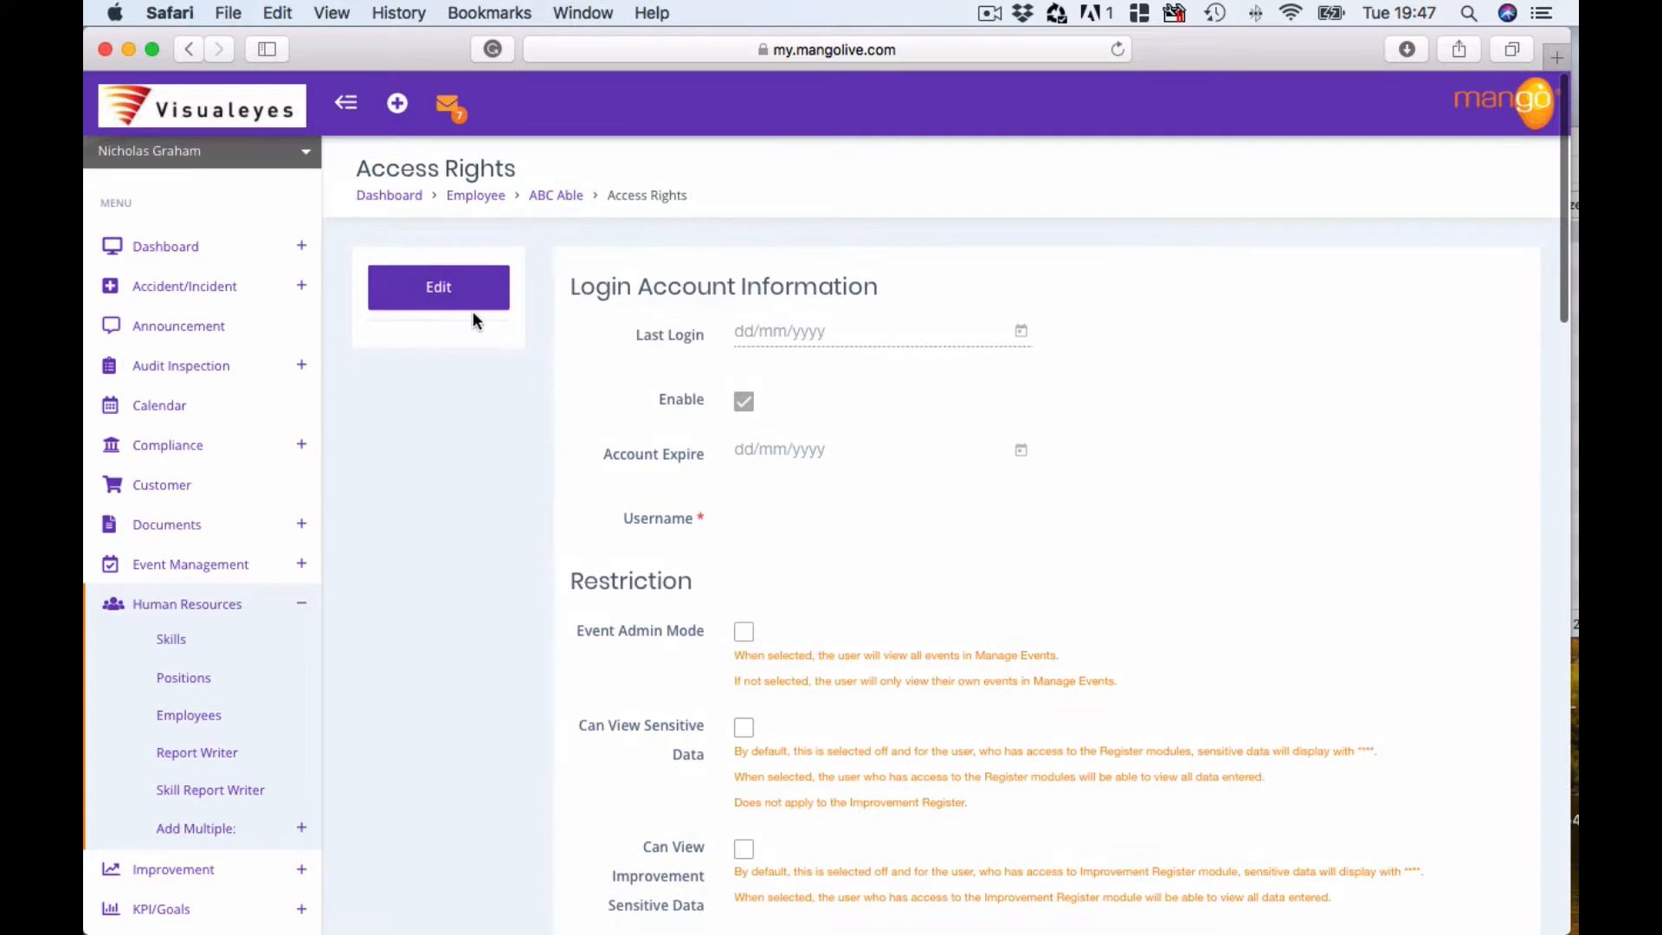
left_click(440, 290)
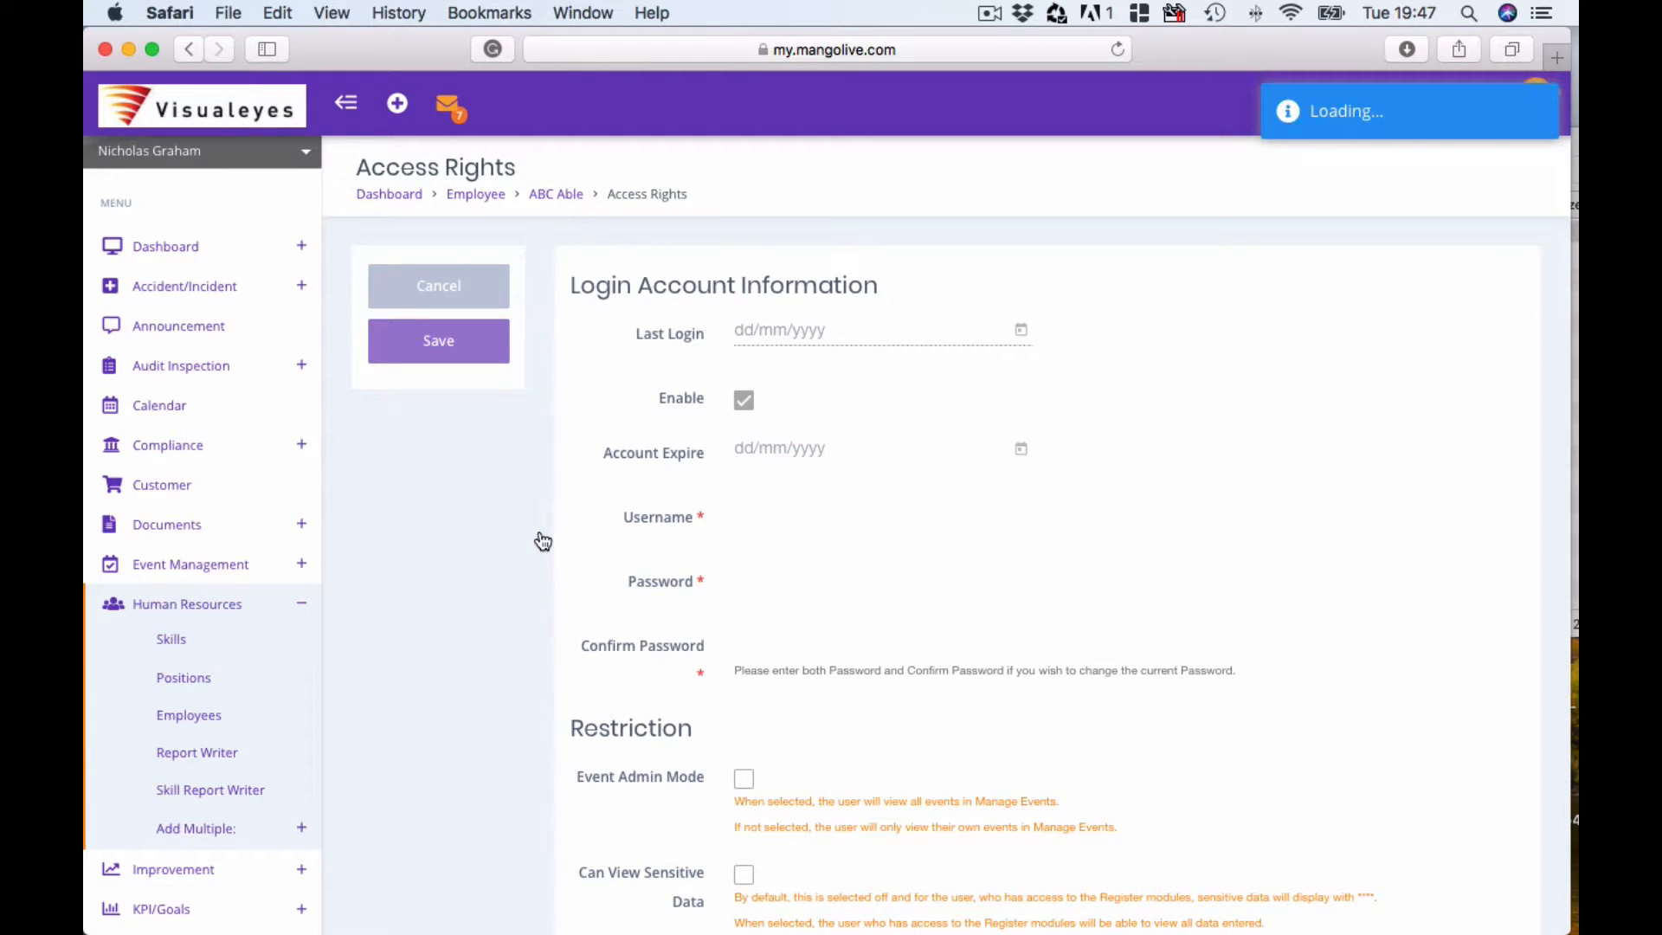
Look through the Restriction settings and the restrictions to viewing employee details in the Human Resources module.
scroll(538, 535, "down", 3)
scroll(542, 538, "down", 1)
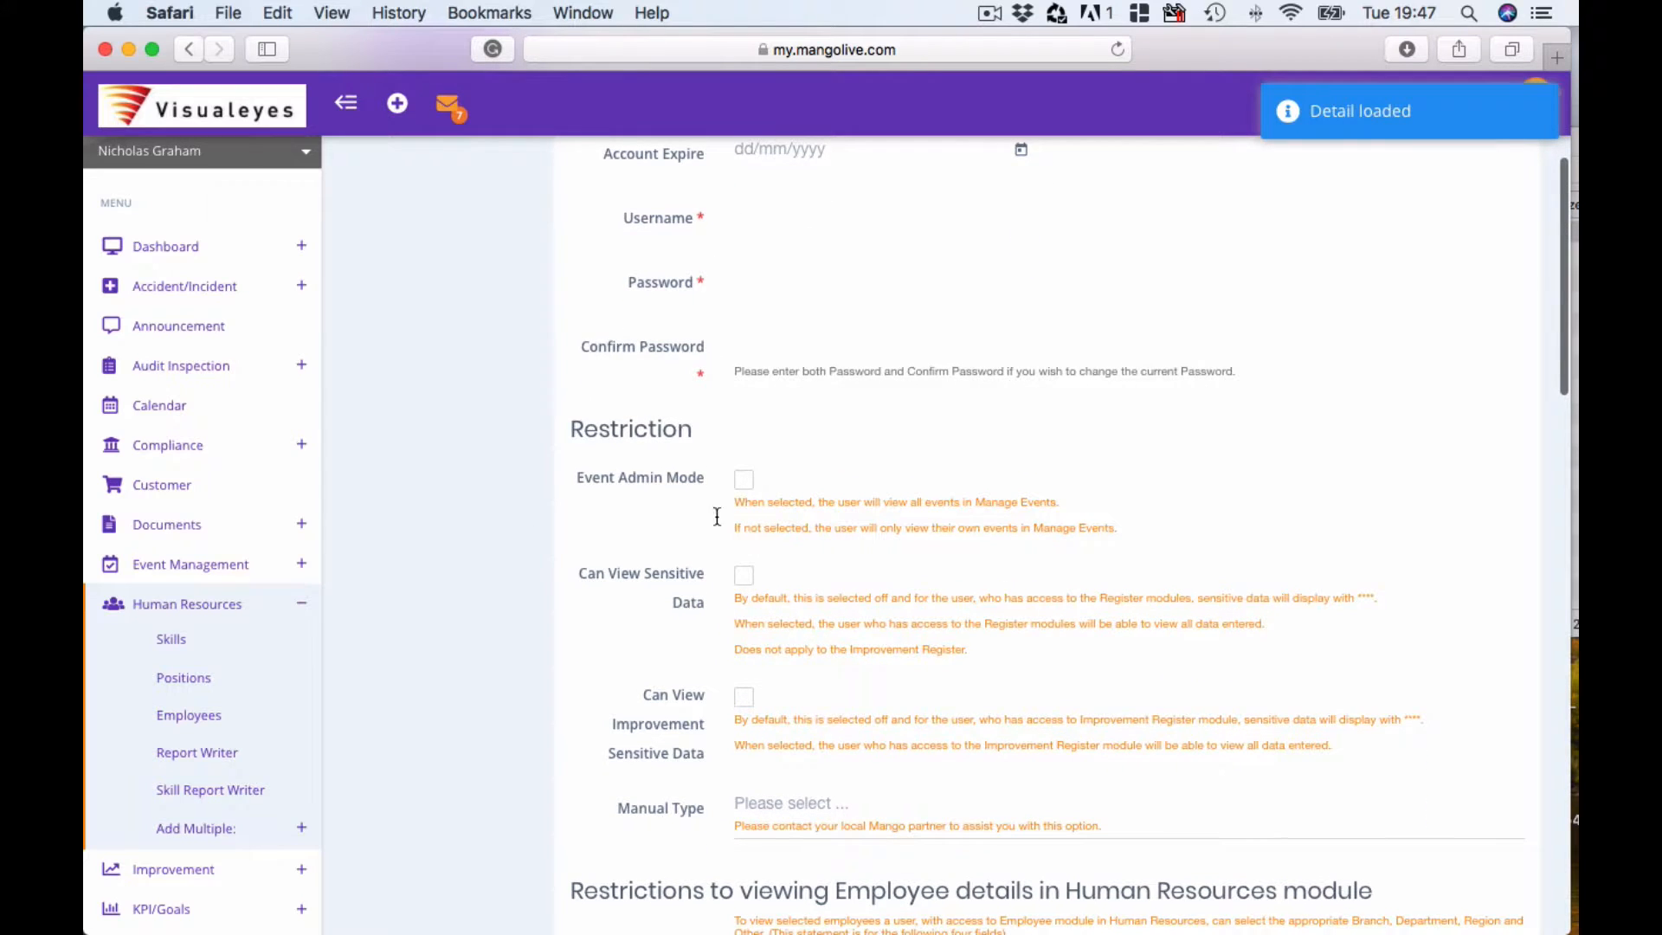
scroll(701, 511, "down", 1)
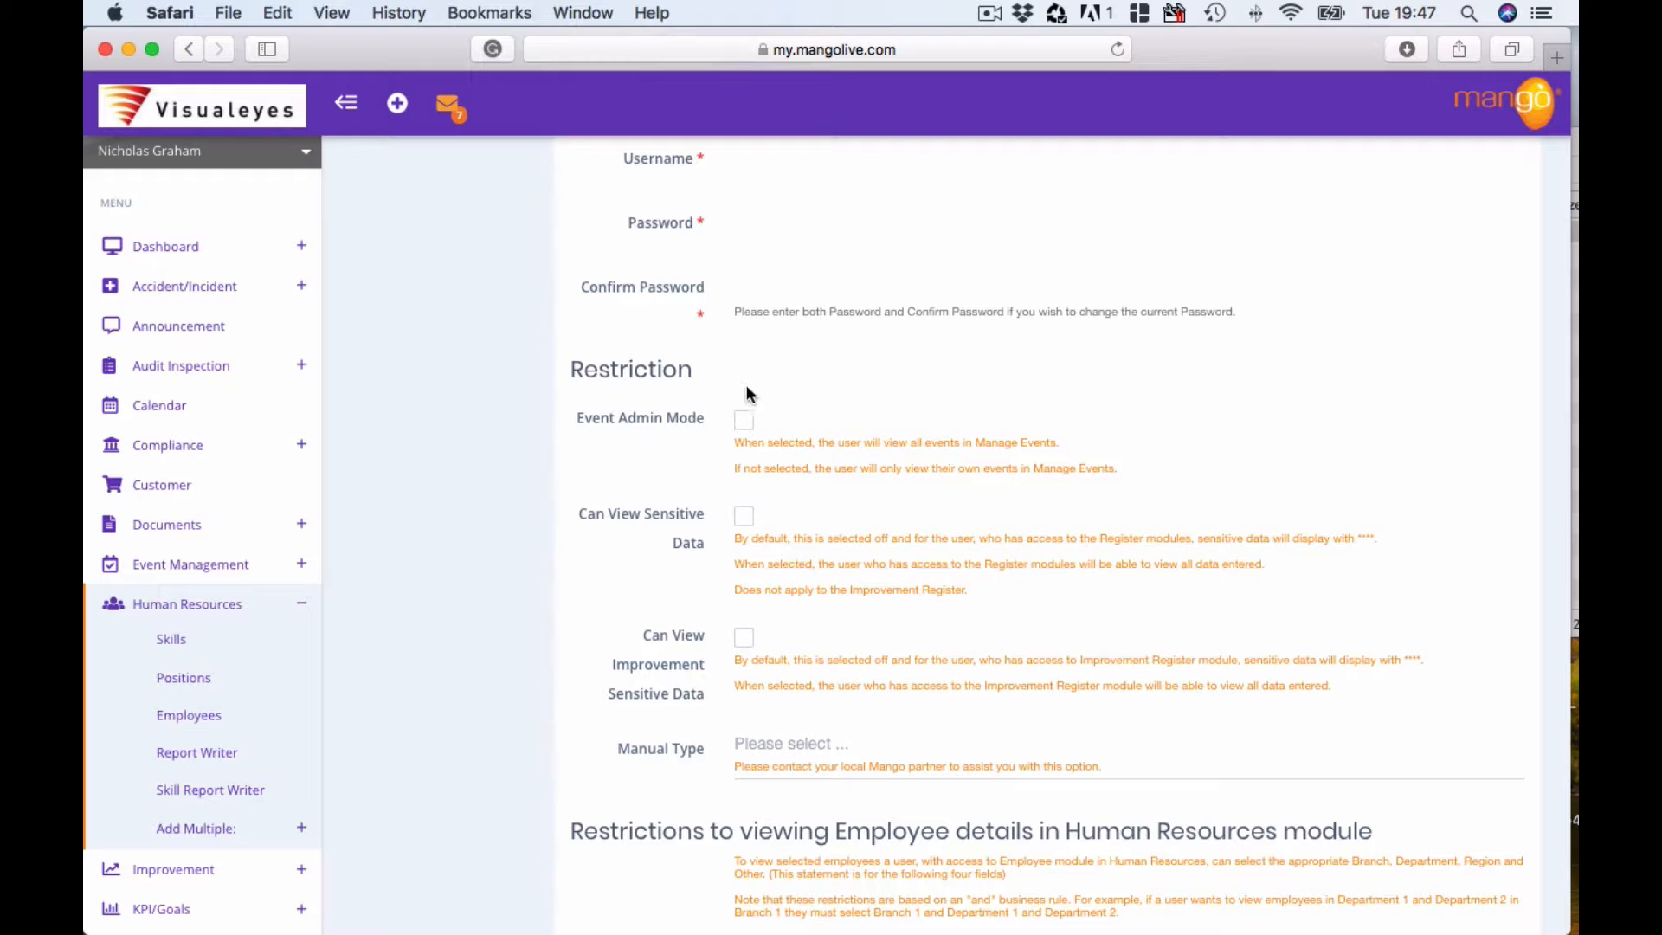
scroll(722, 653, "down", 5)
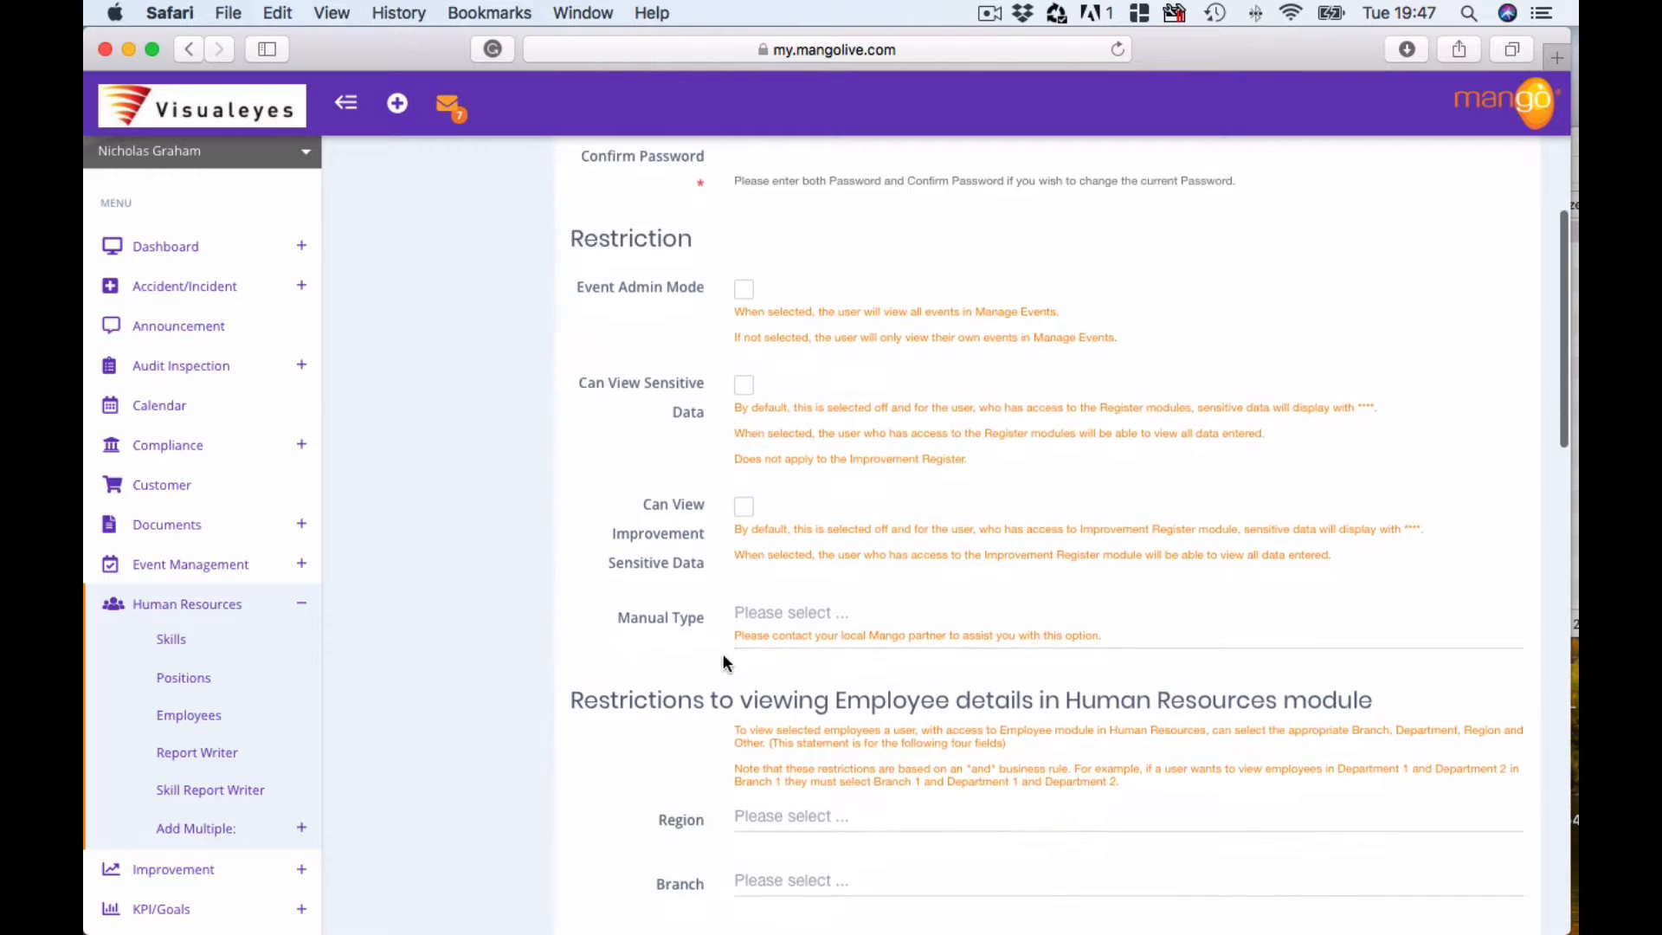
scroll(708, 645, "down", 4)
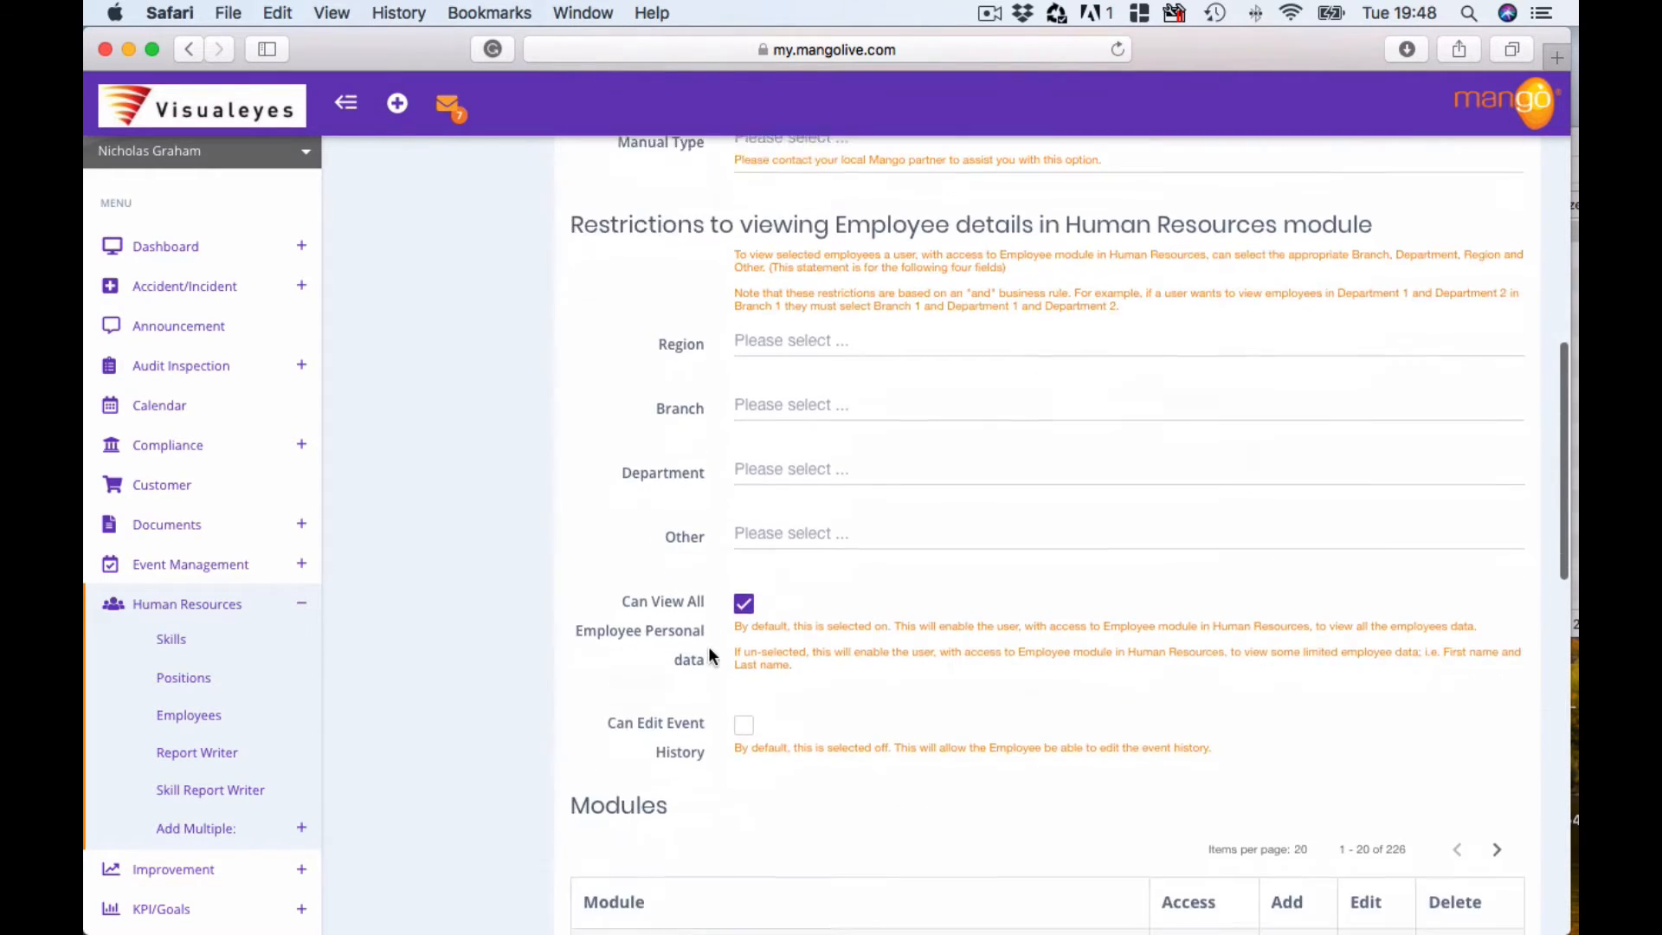
scroll(788, 631, "up", 10)
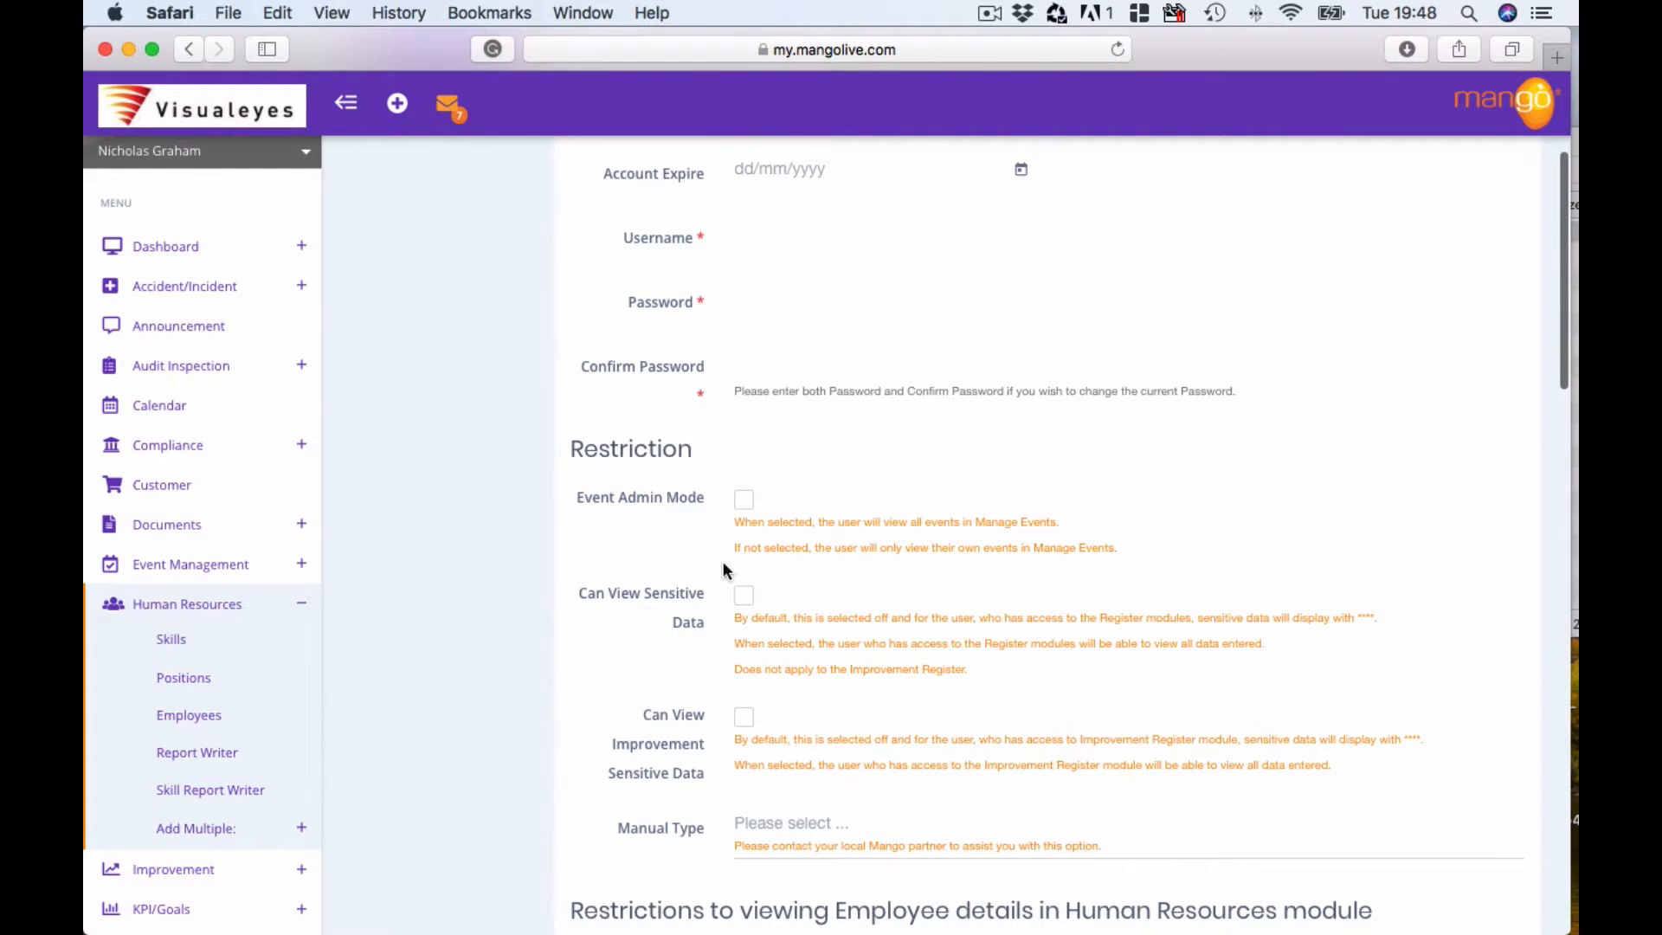
scroll(801, 577, "up", 4)
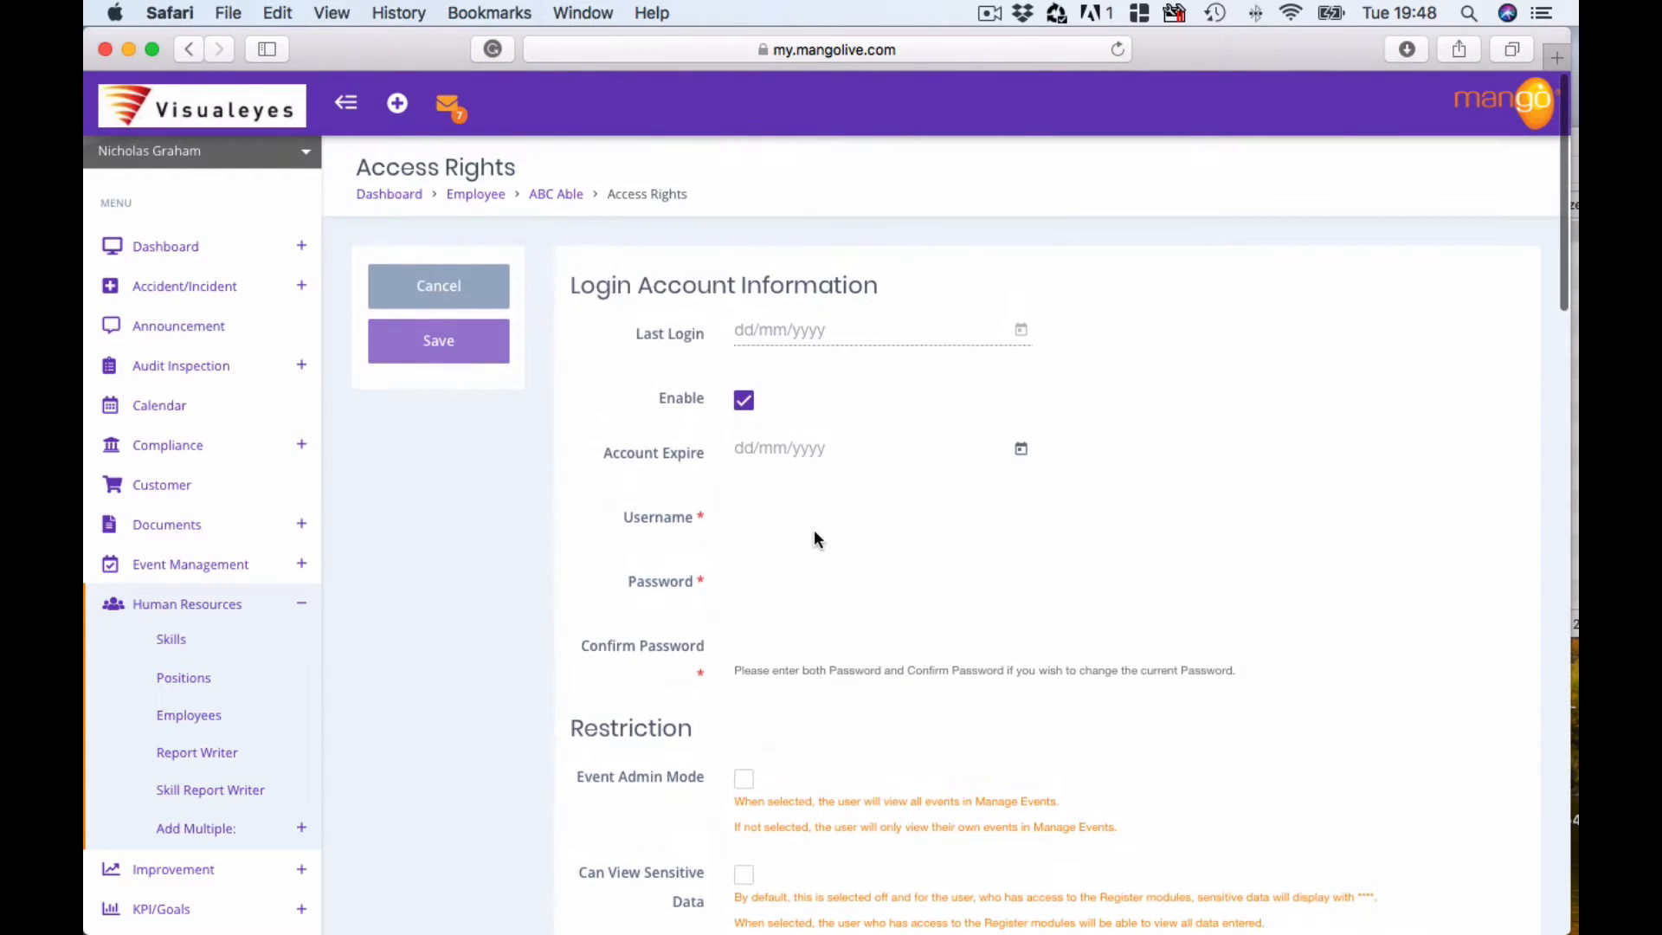
Paste the employee's copied e-mail address as the login account's username.
left_click(762, 518)
right_click(762, 517)
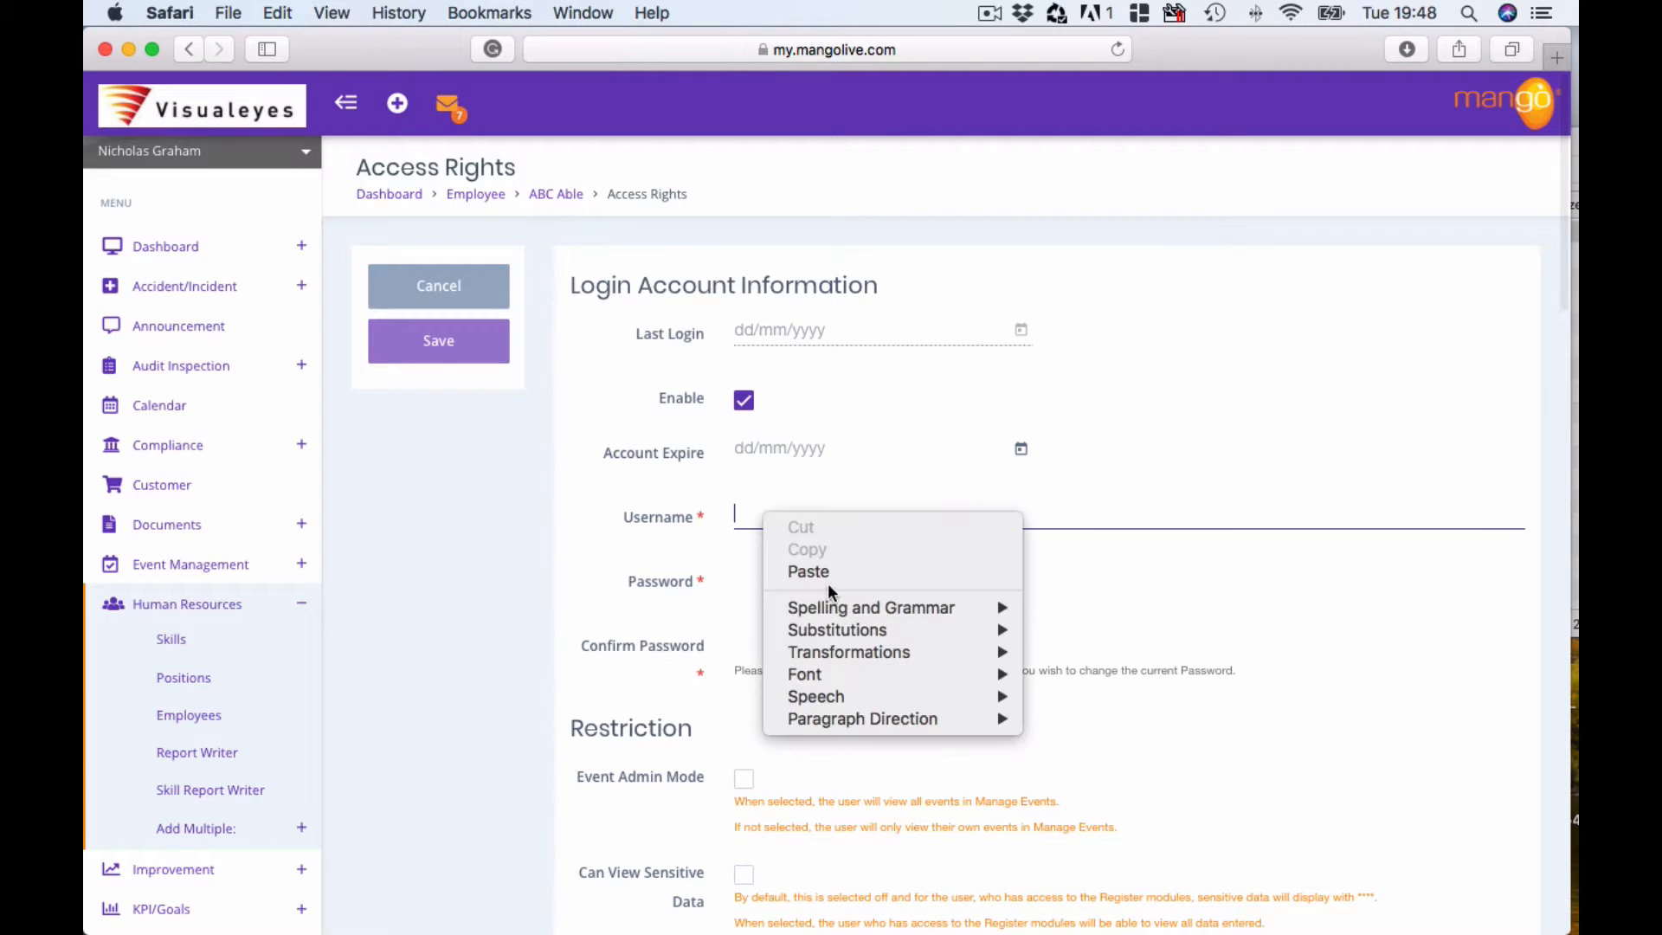
left_click(829, 574)
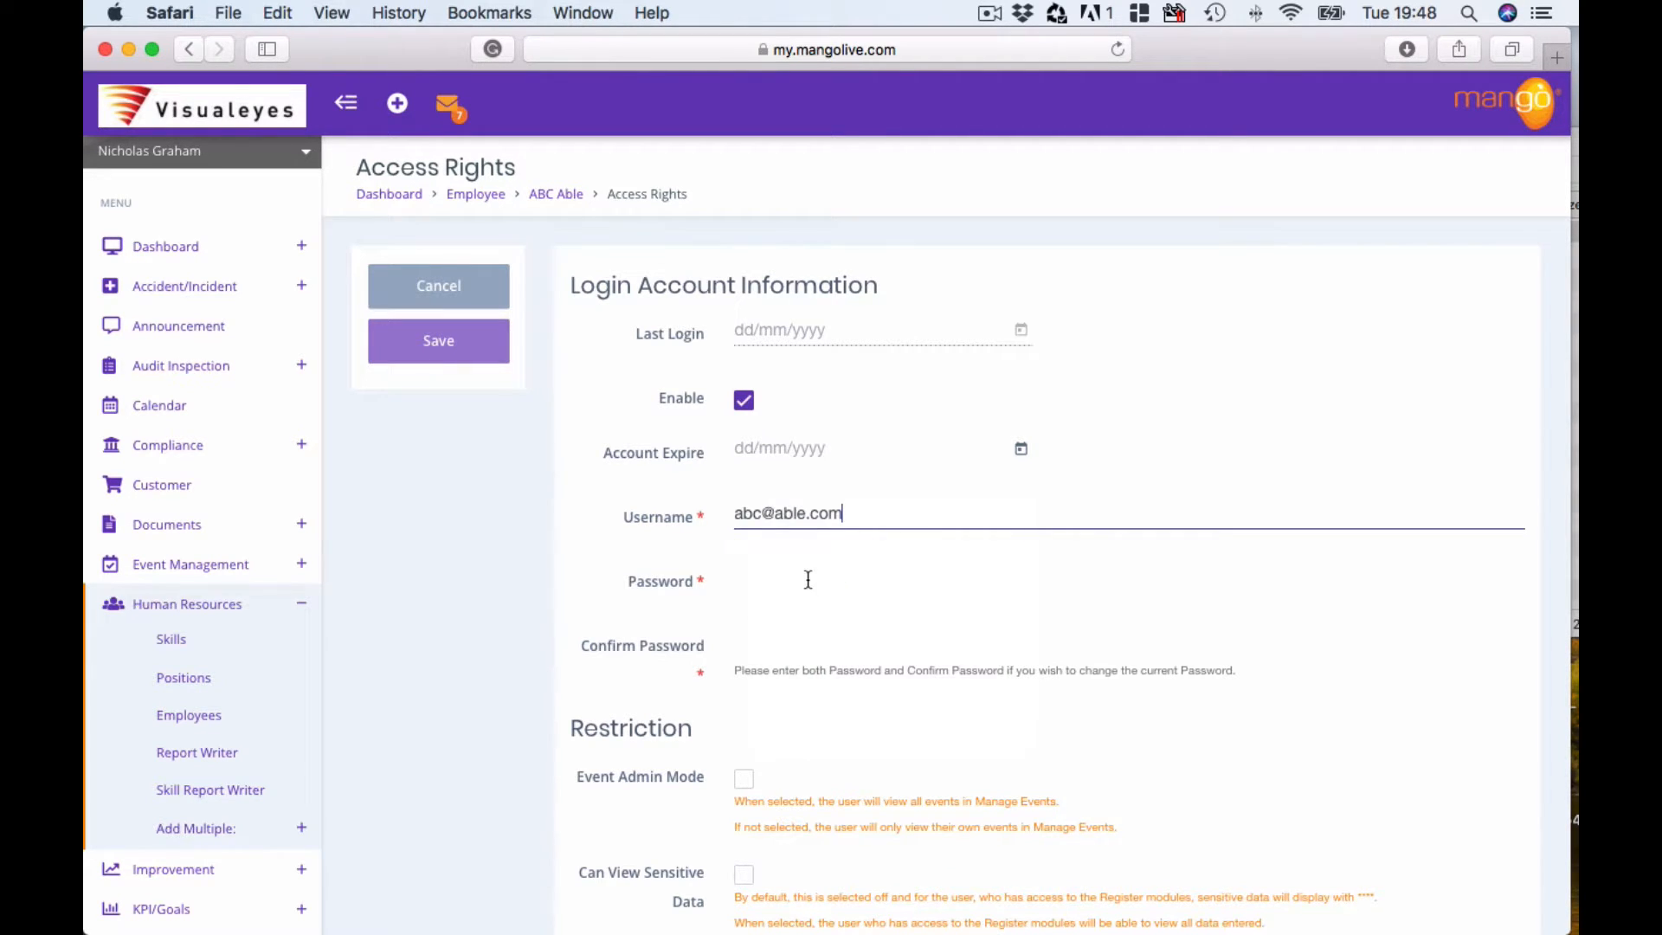
Enter a password for the login account and repeat it in the Confirm Password field.
left_click(793, 582)
type("•")
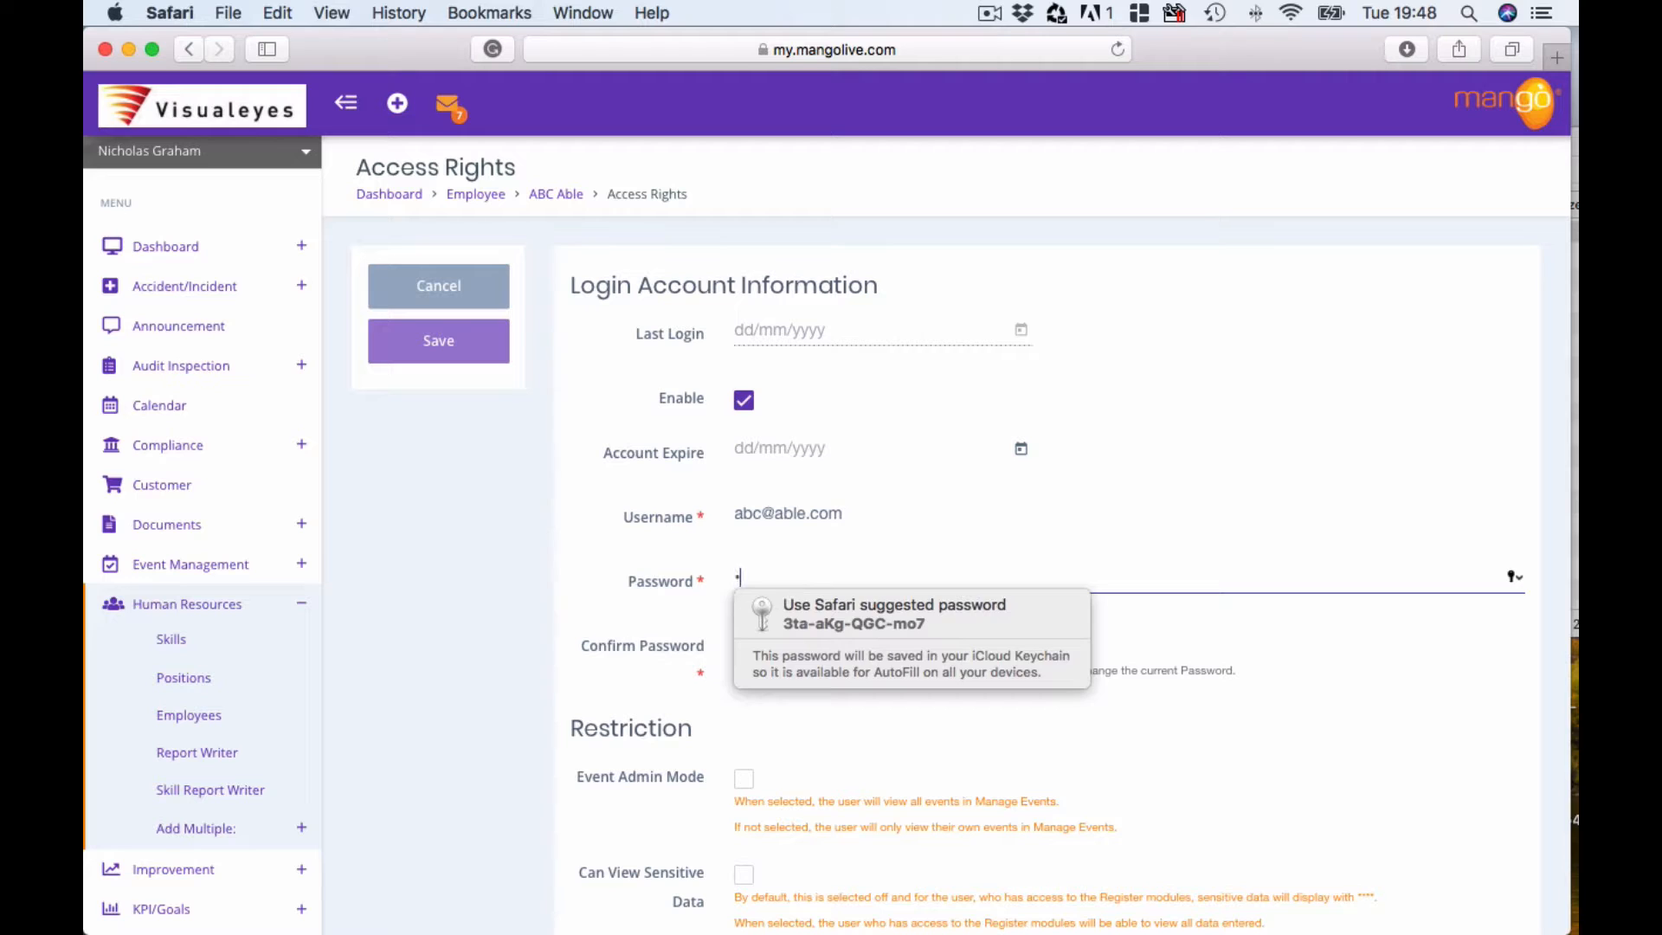
type("•••••••")
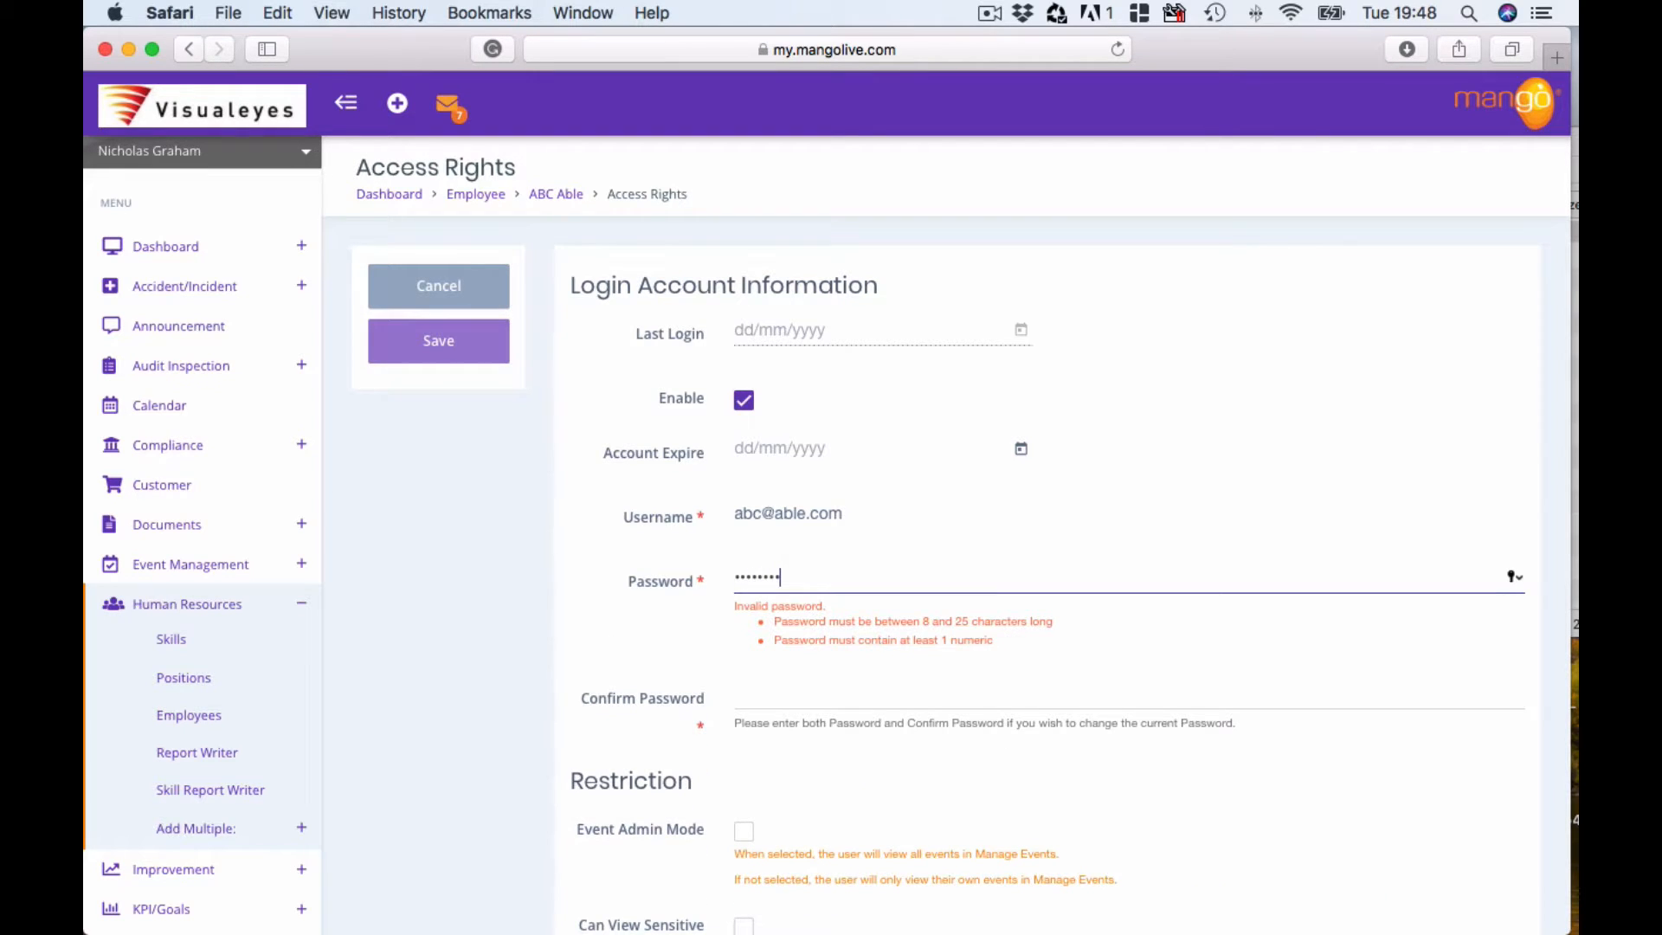
type("••")
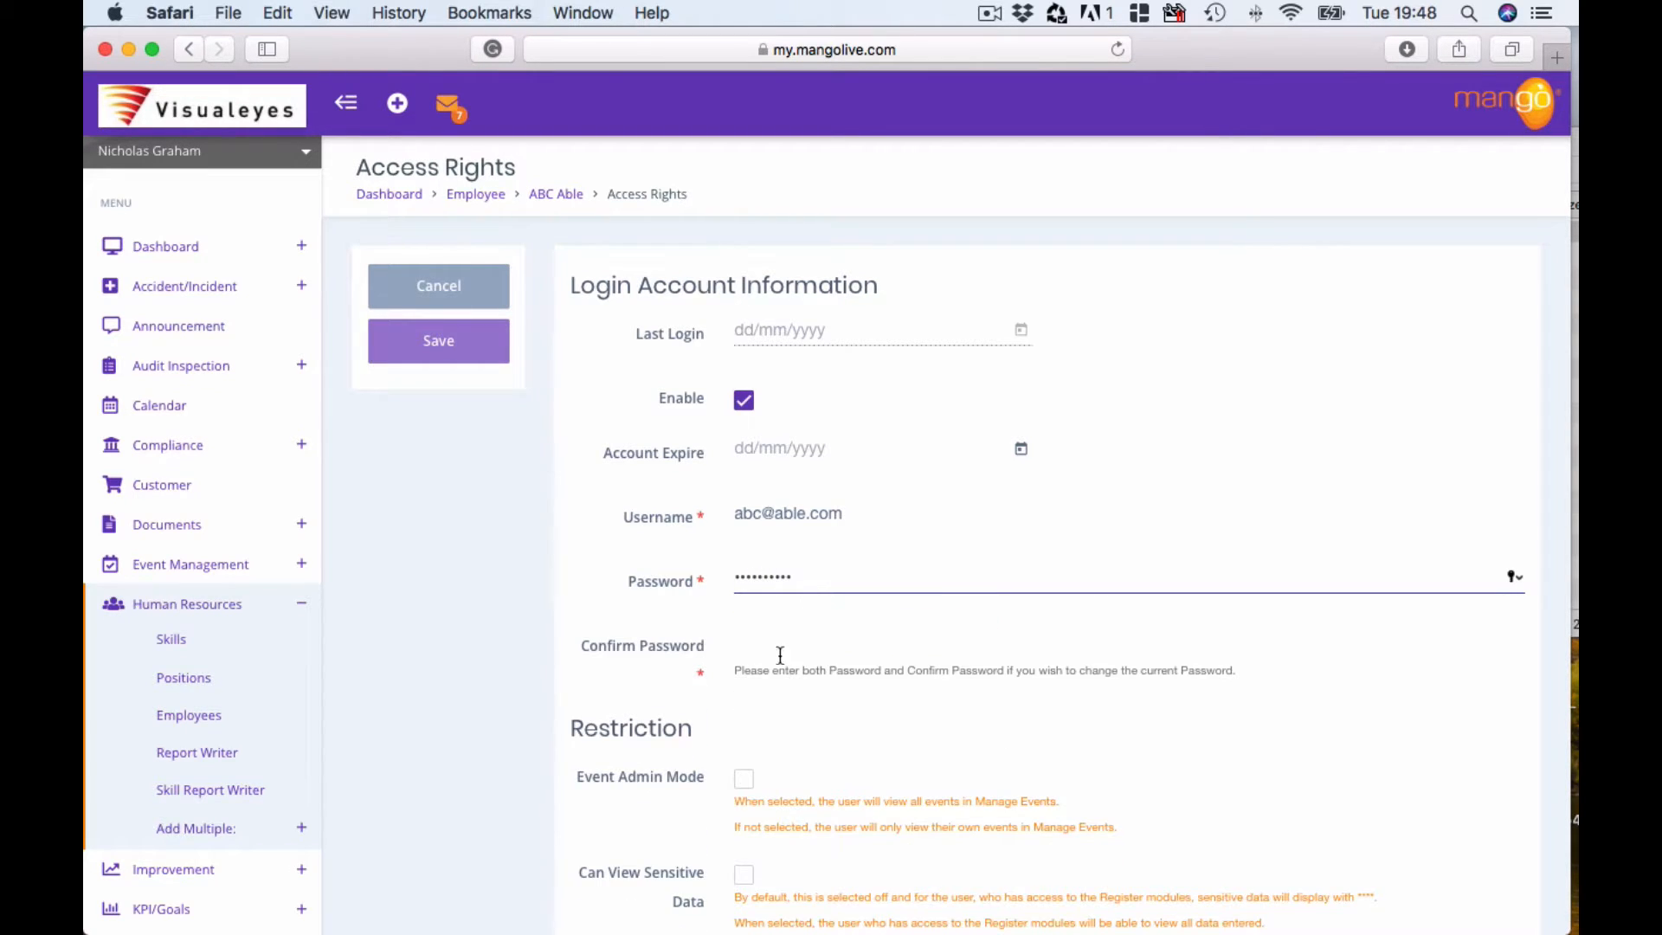
left_click(773, 642)
type("•")
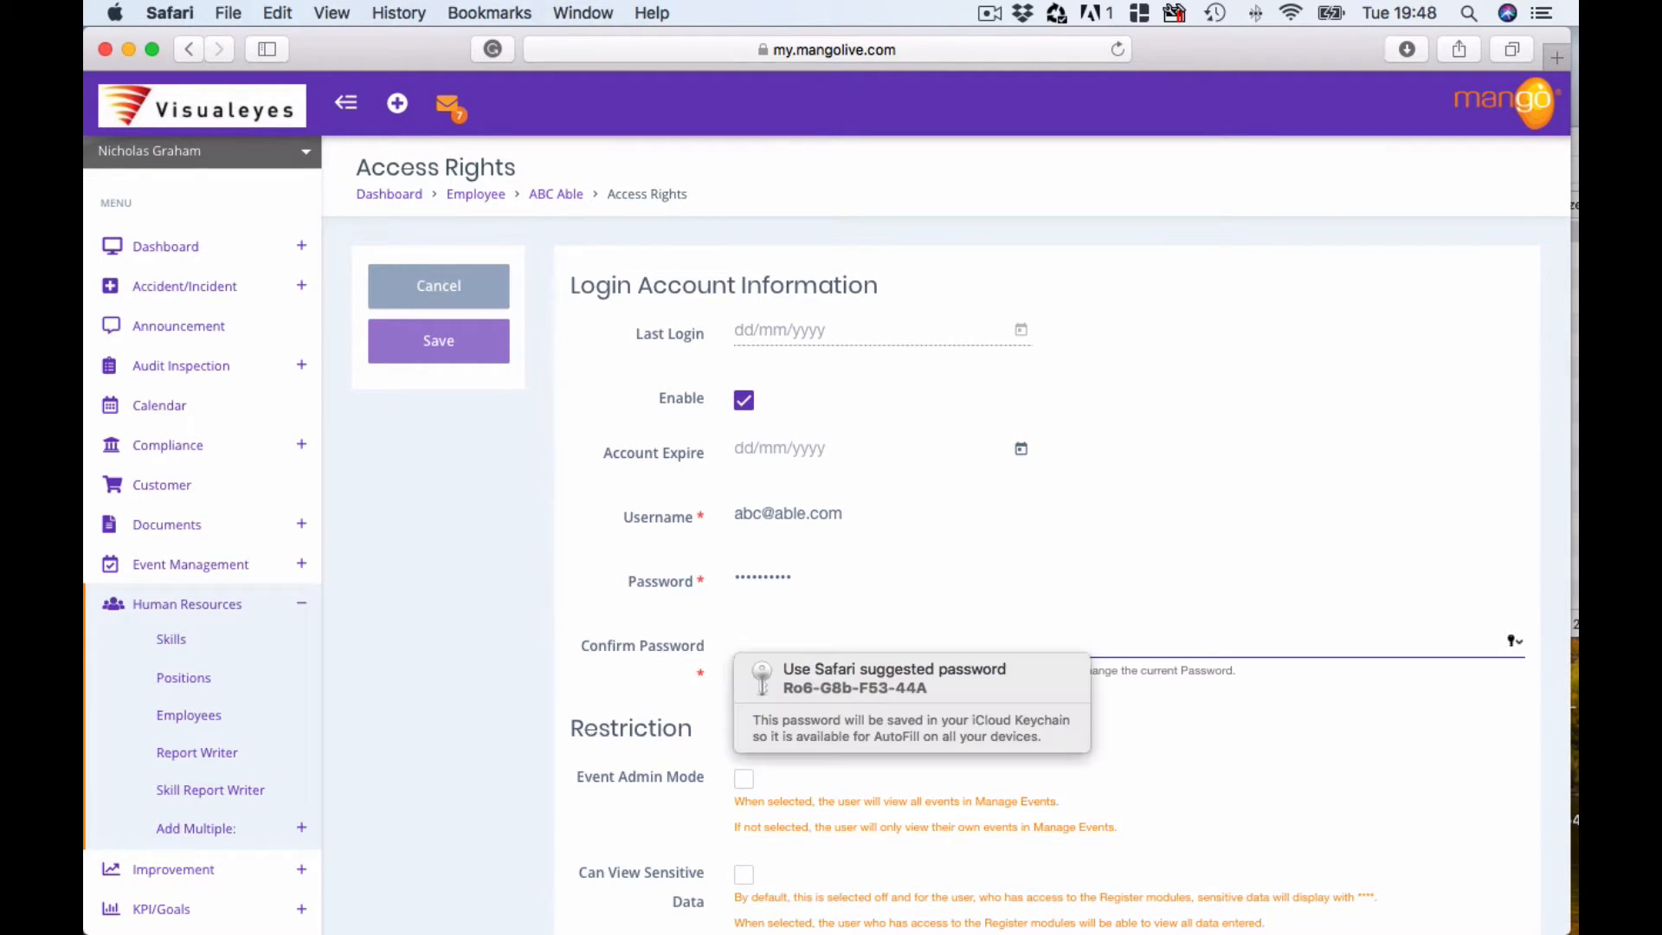
type("********")
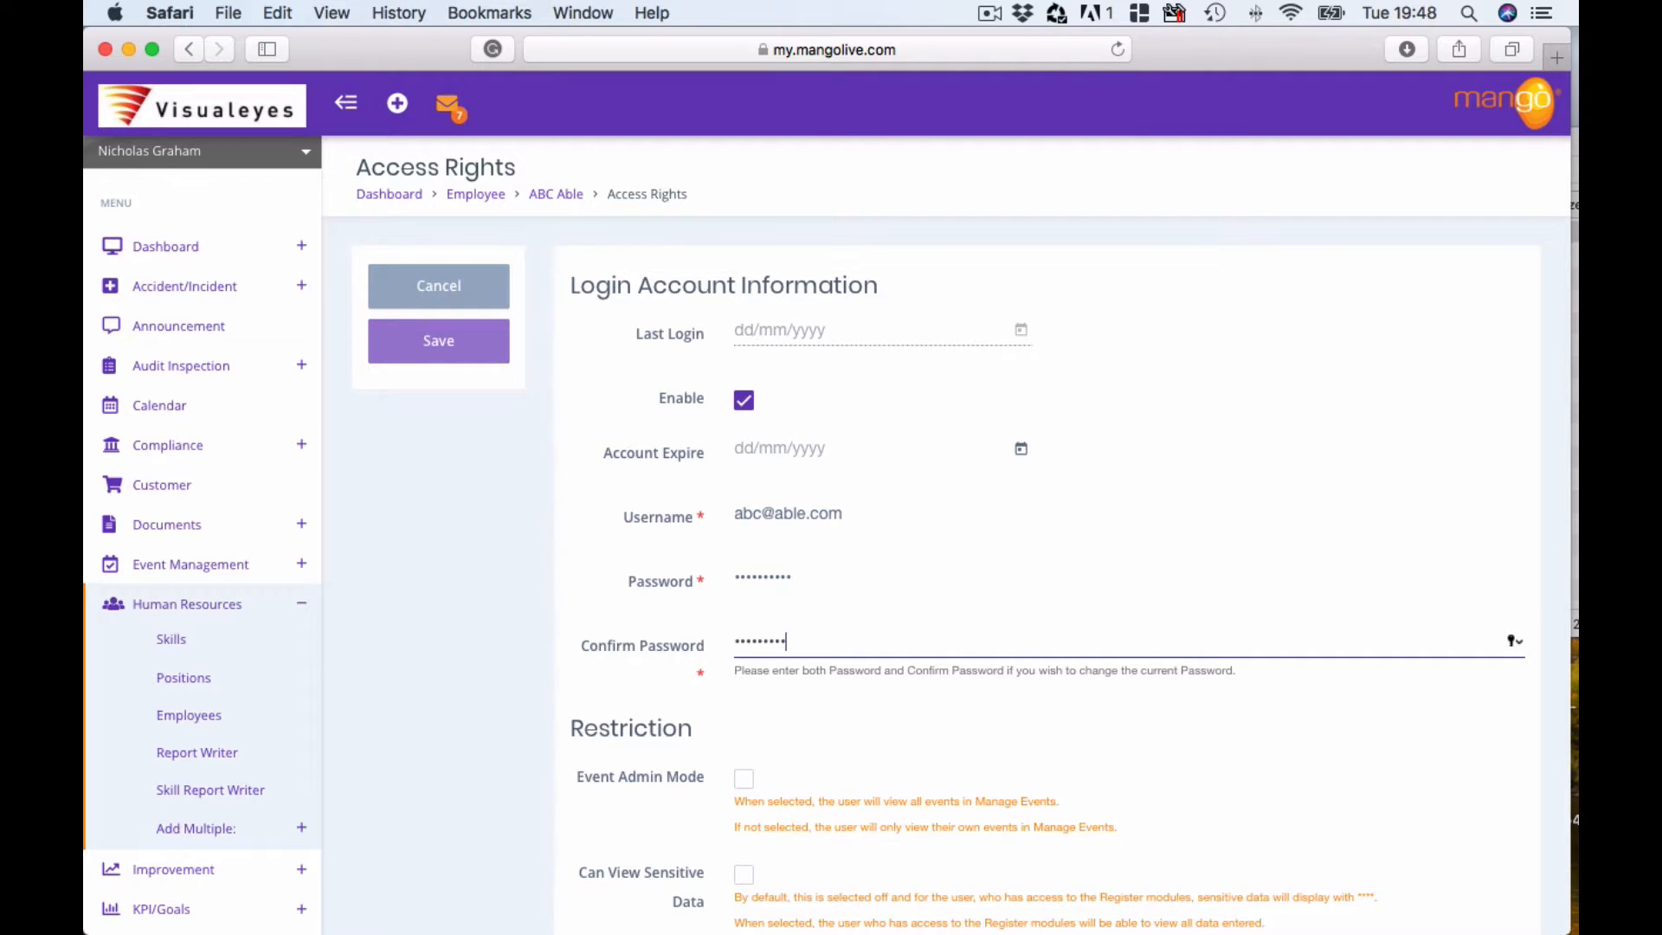
type("*")
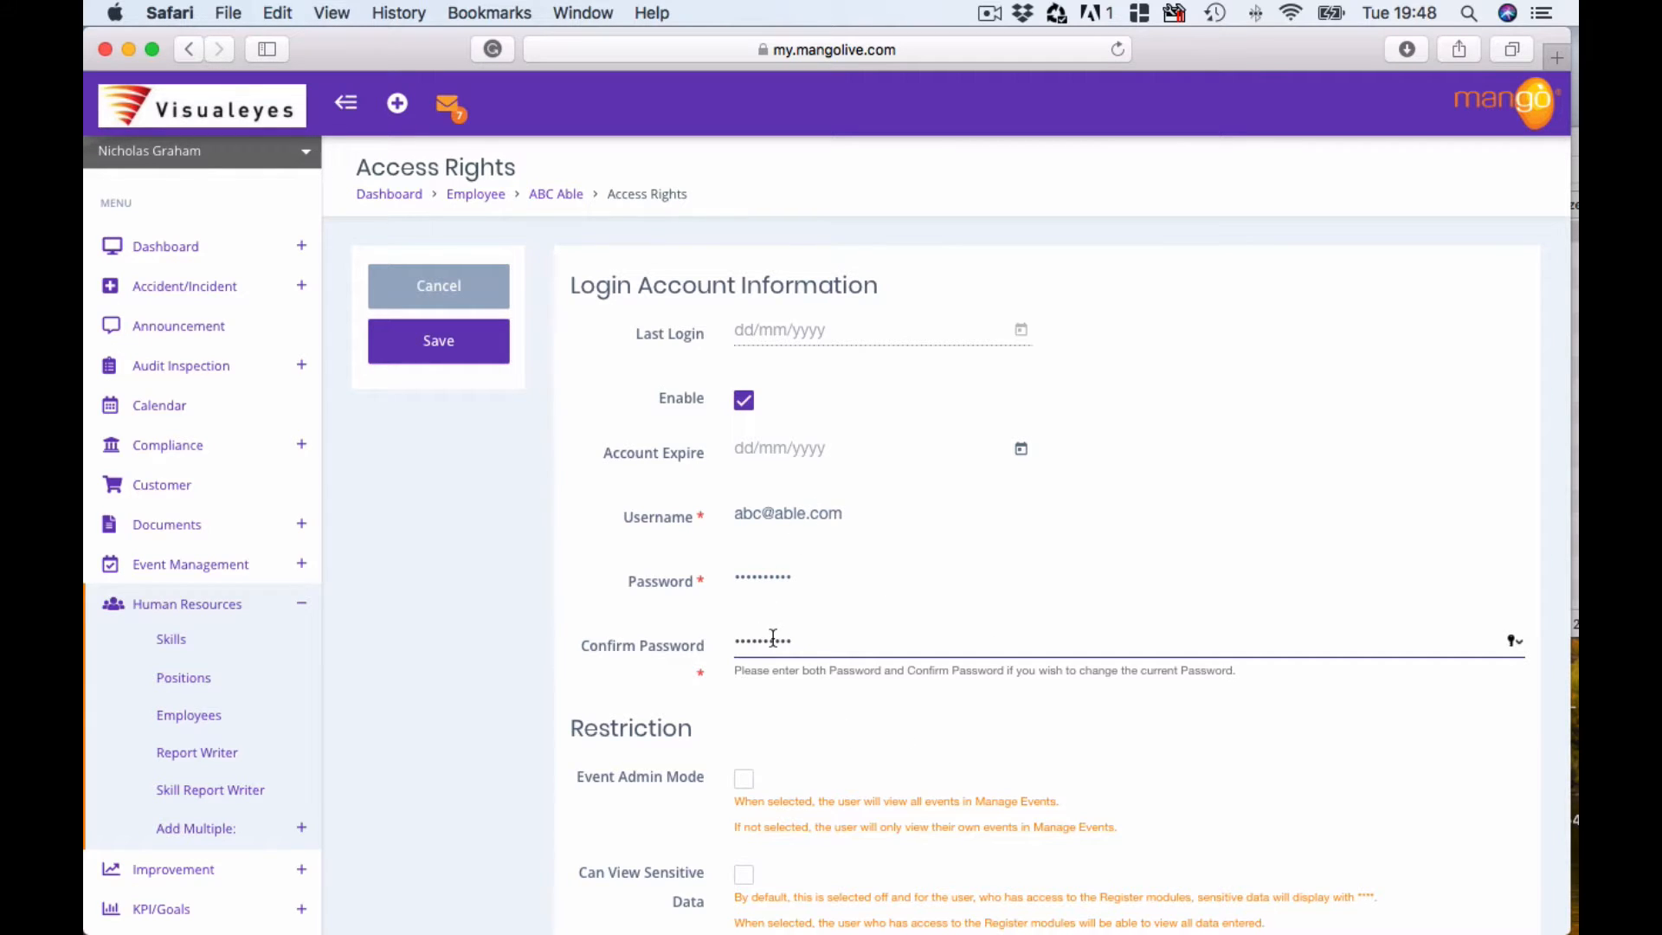
Look over the Modules rights table and save the employee's login account information.
scroll(773, 638, "down", 15)
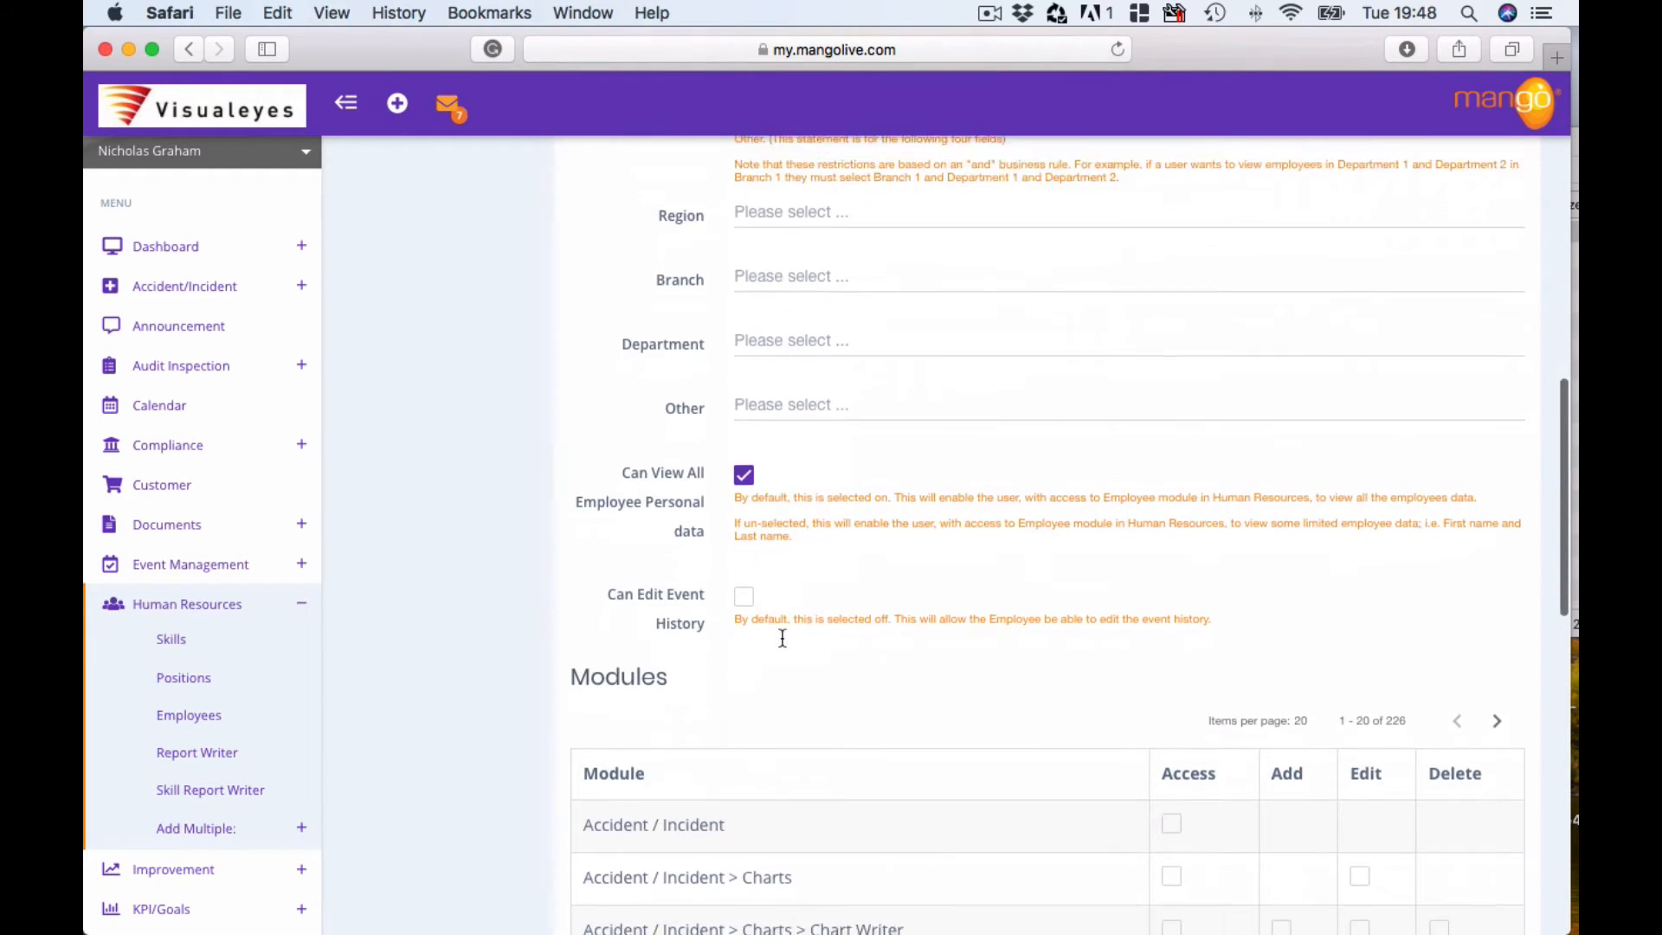
scroll(796, 635, "down", 2)
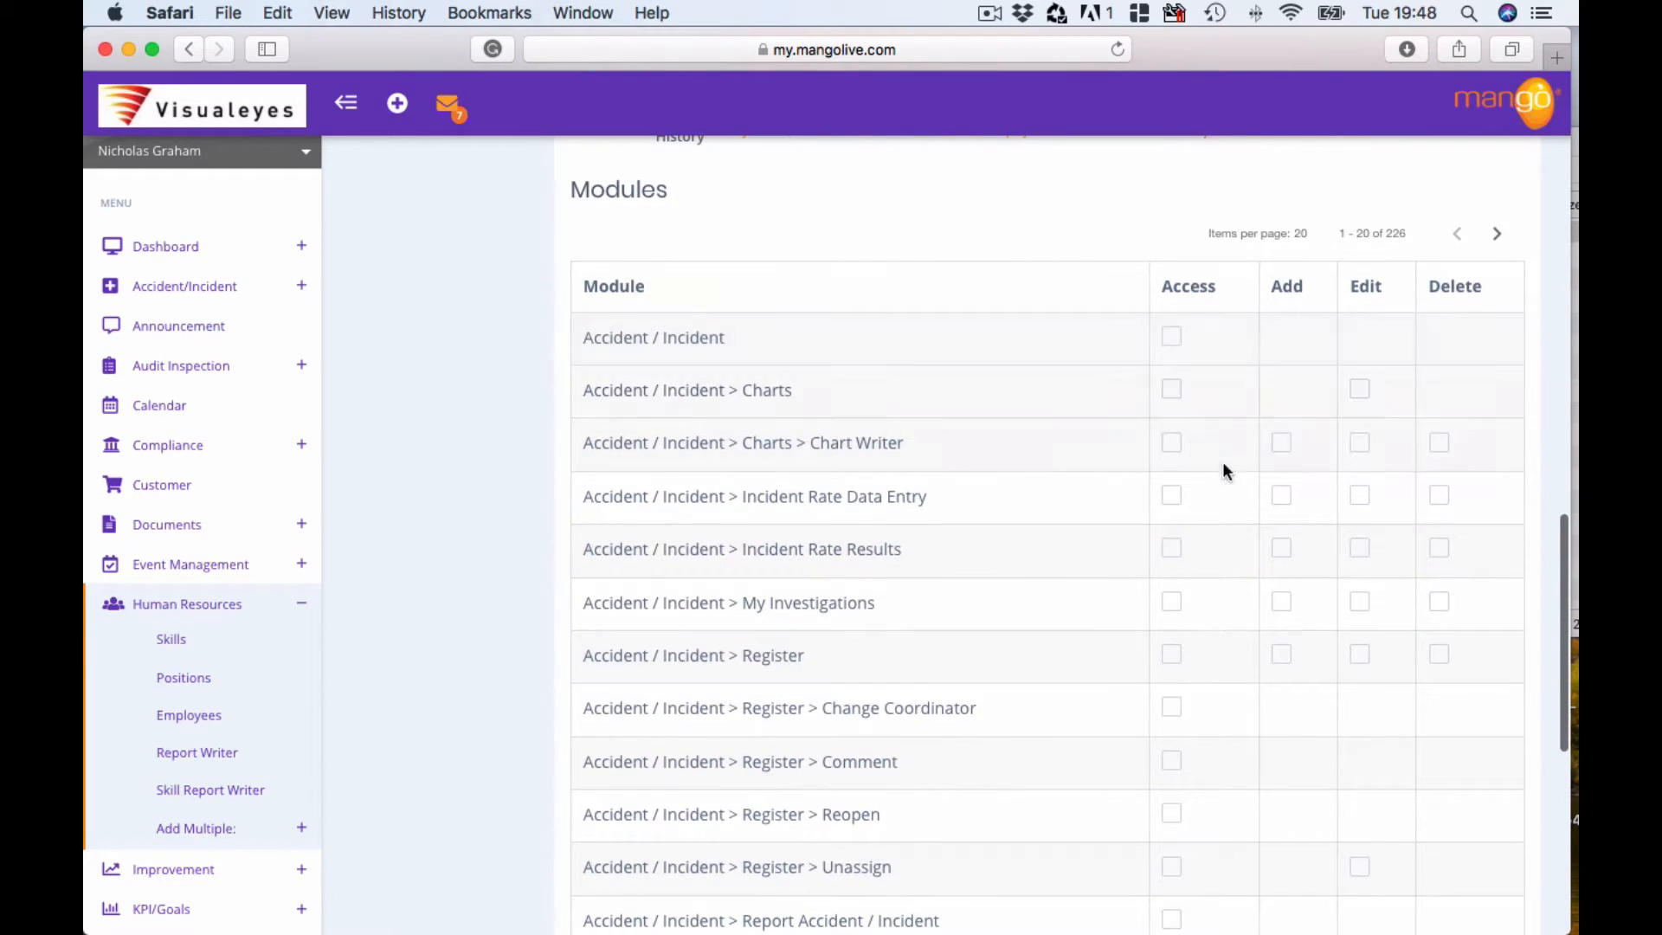
scroll(944, 718, "down", 4)
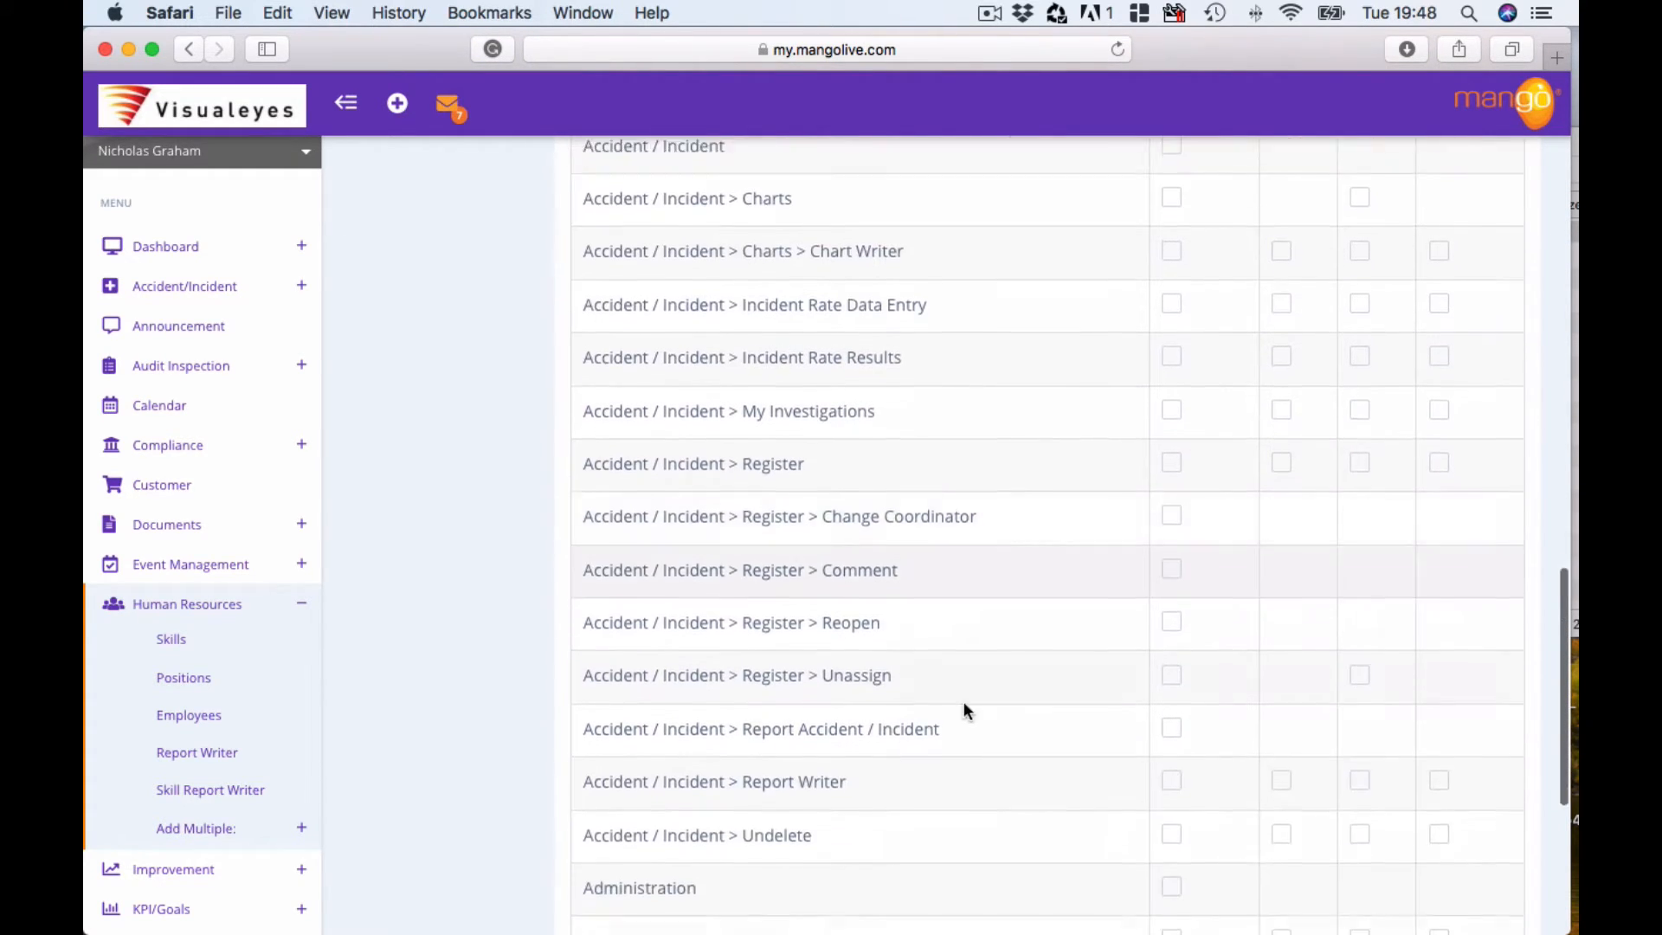
scroll(1025, 668, "up", 20)
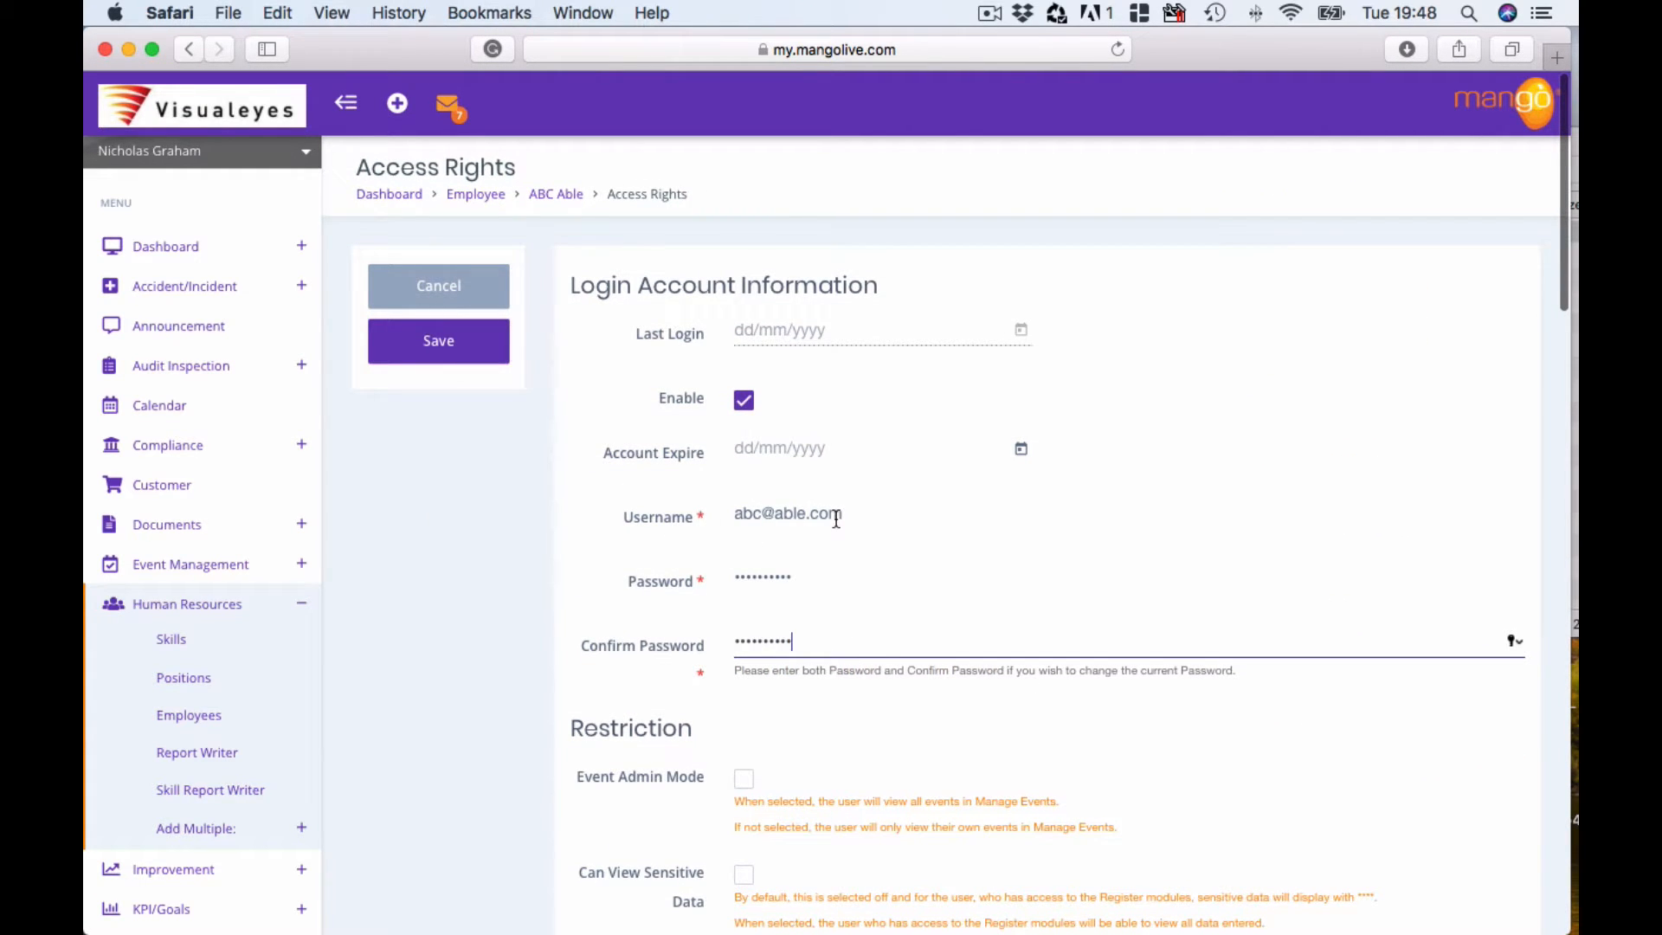
left_click(446, 345)
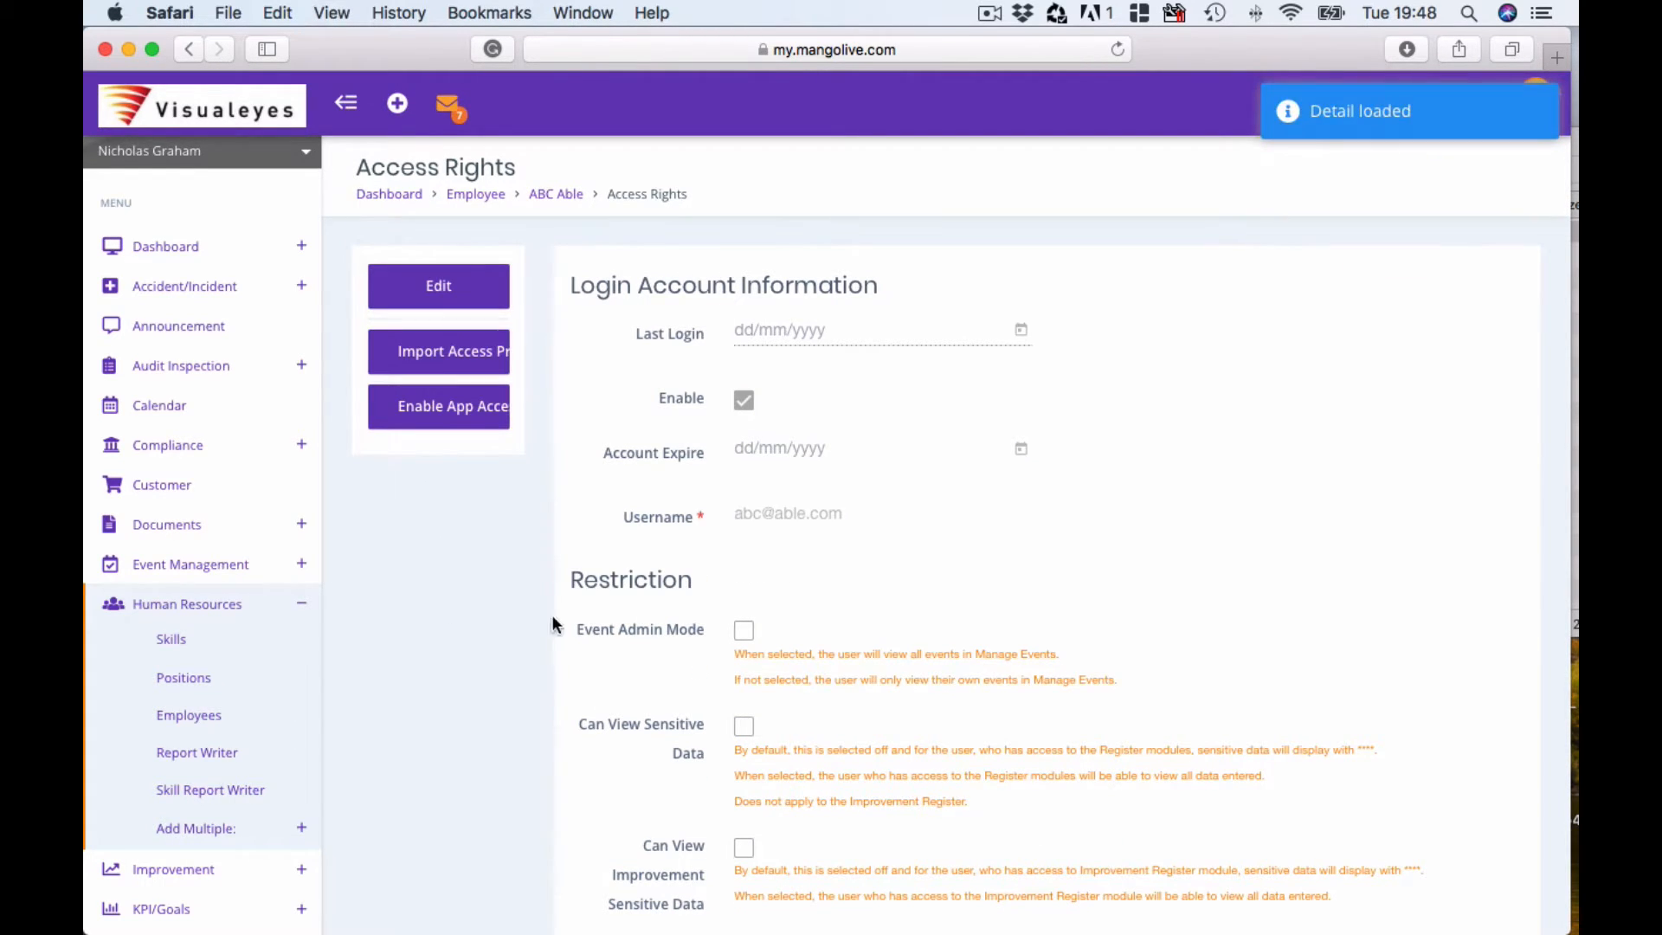
Import the access profile Accesses Profile Example into the employee's access rights and save, declining to store the password in the browser.
left_click(453, 356)
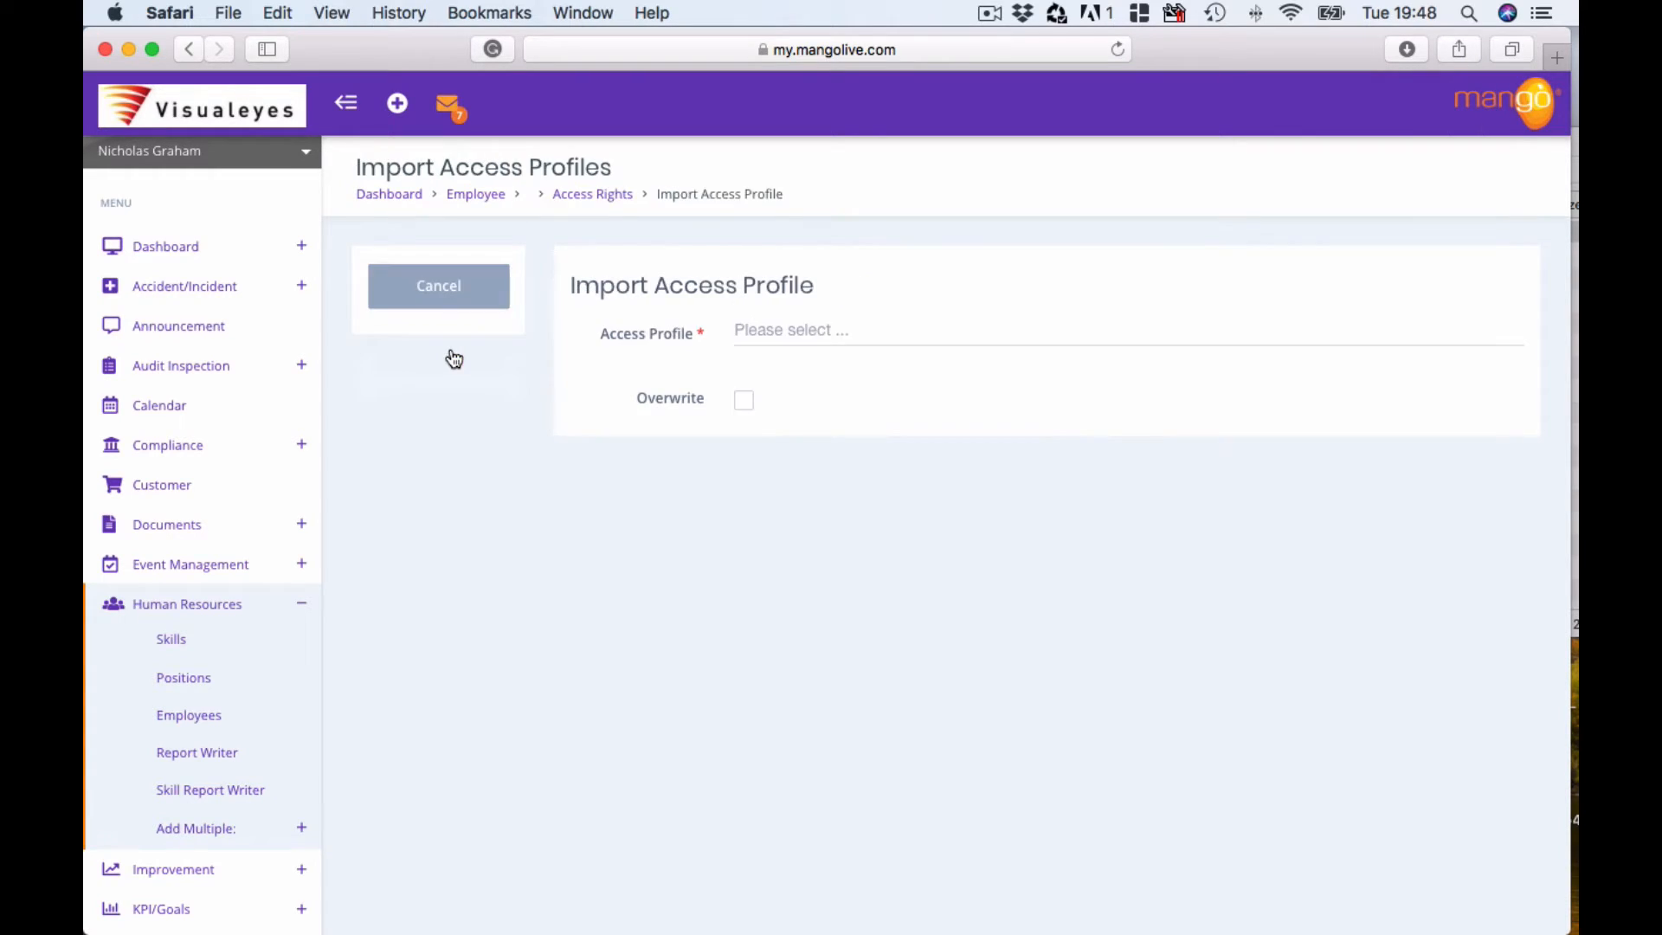
left_click(823, 215)
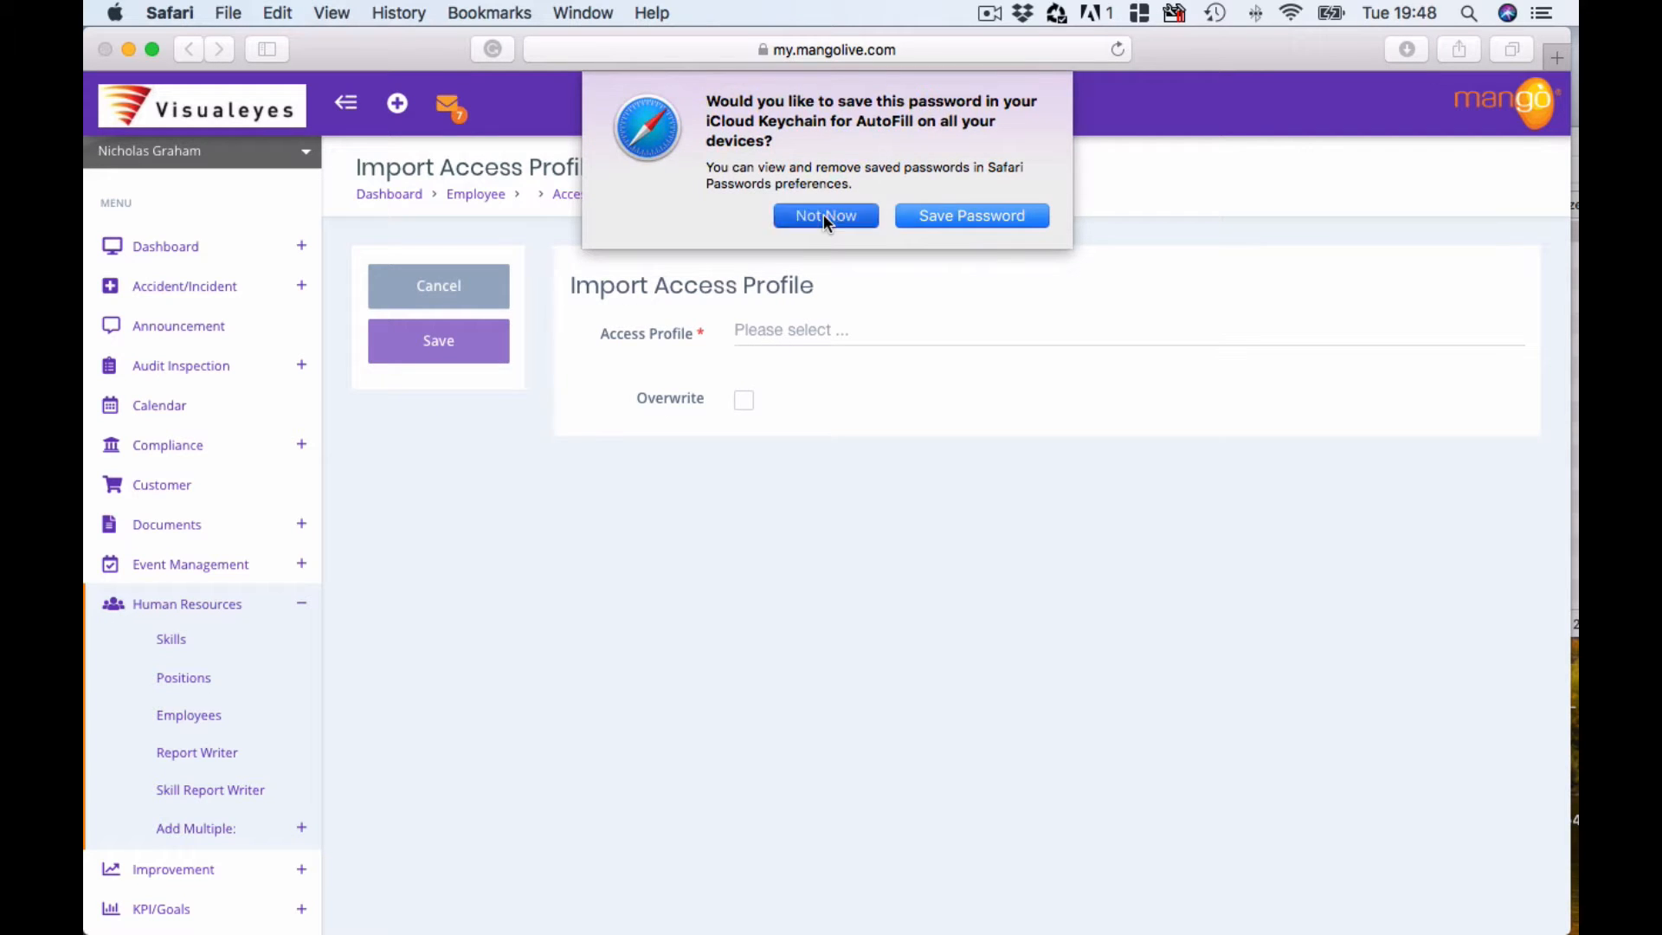
left_click(793, 337)
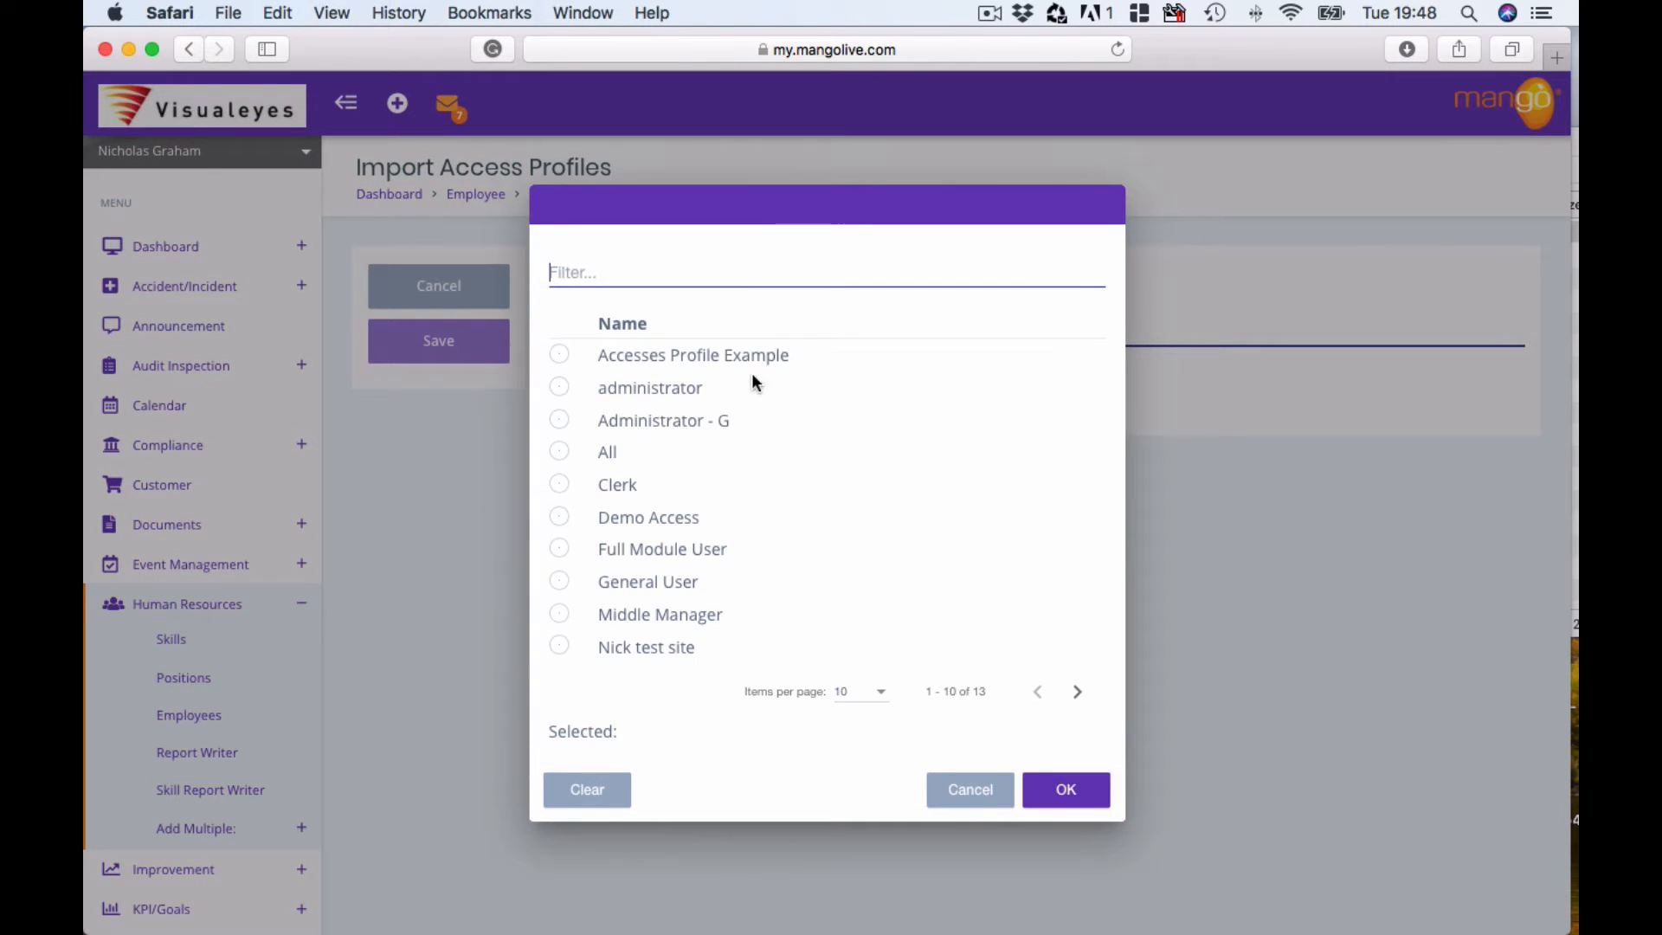
left_click(559, 354)
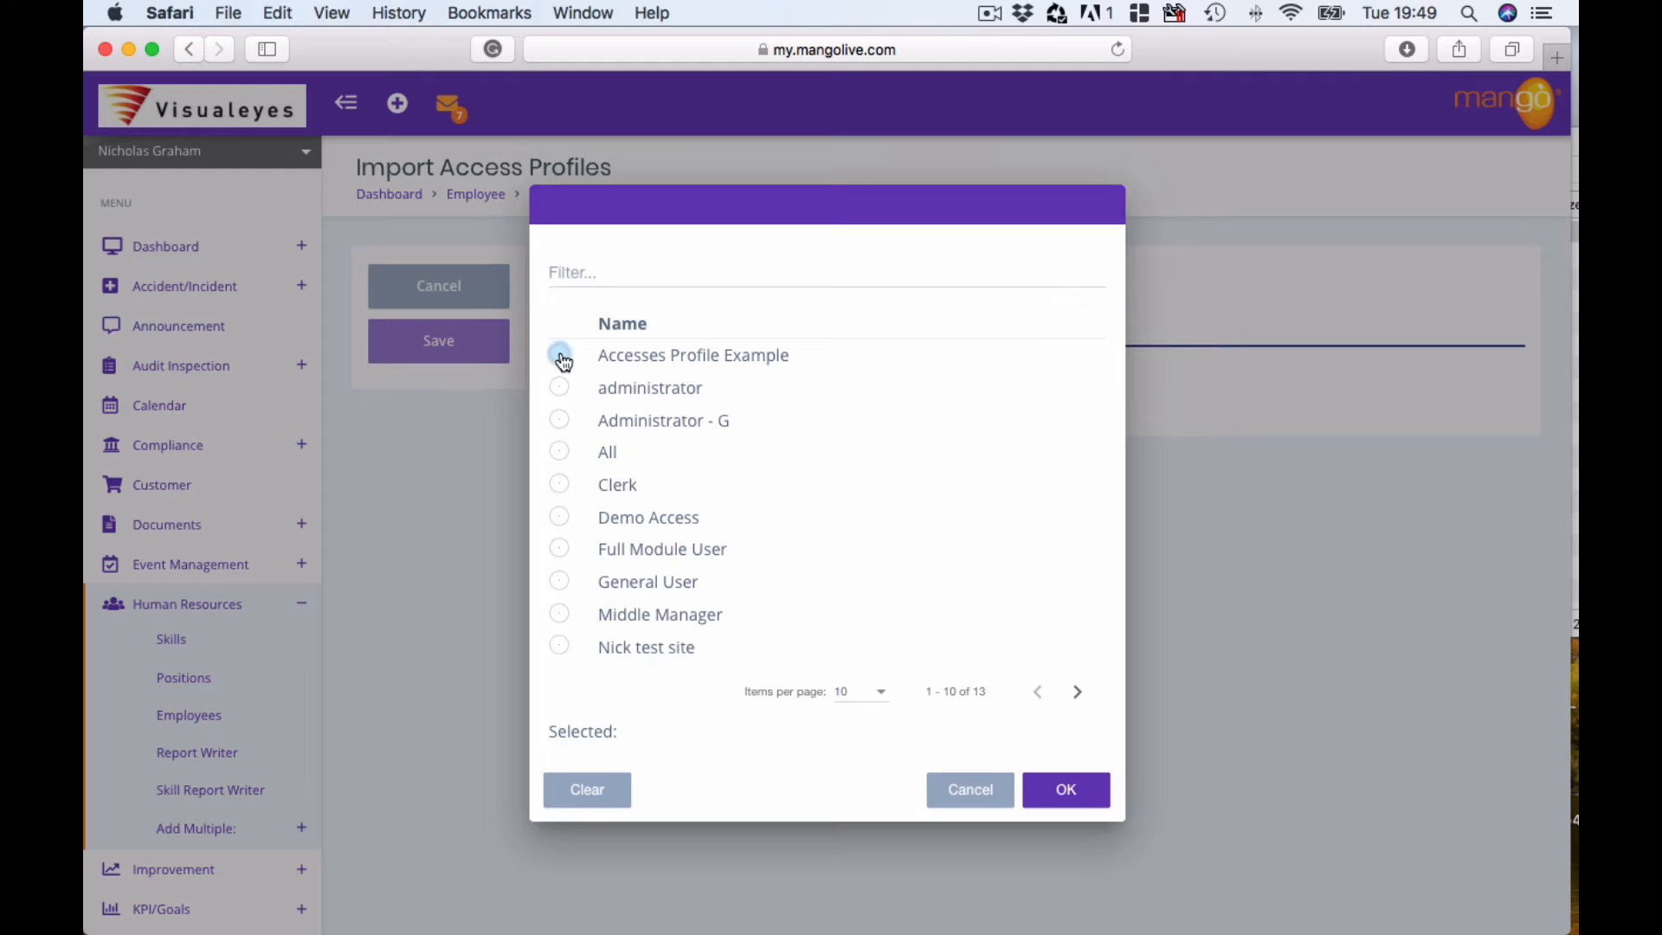
left_click(1066, 789)
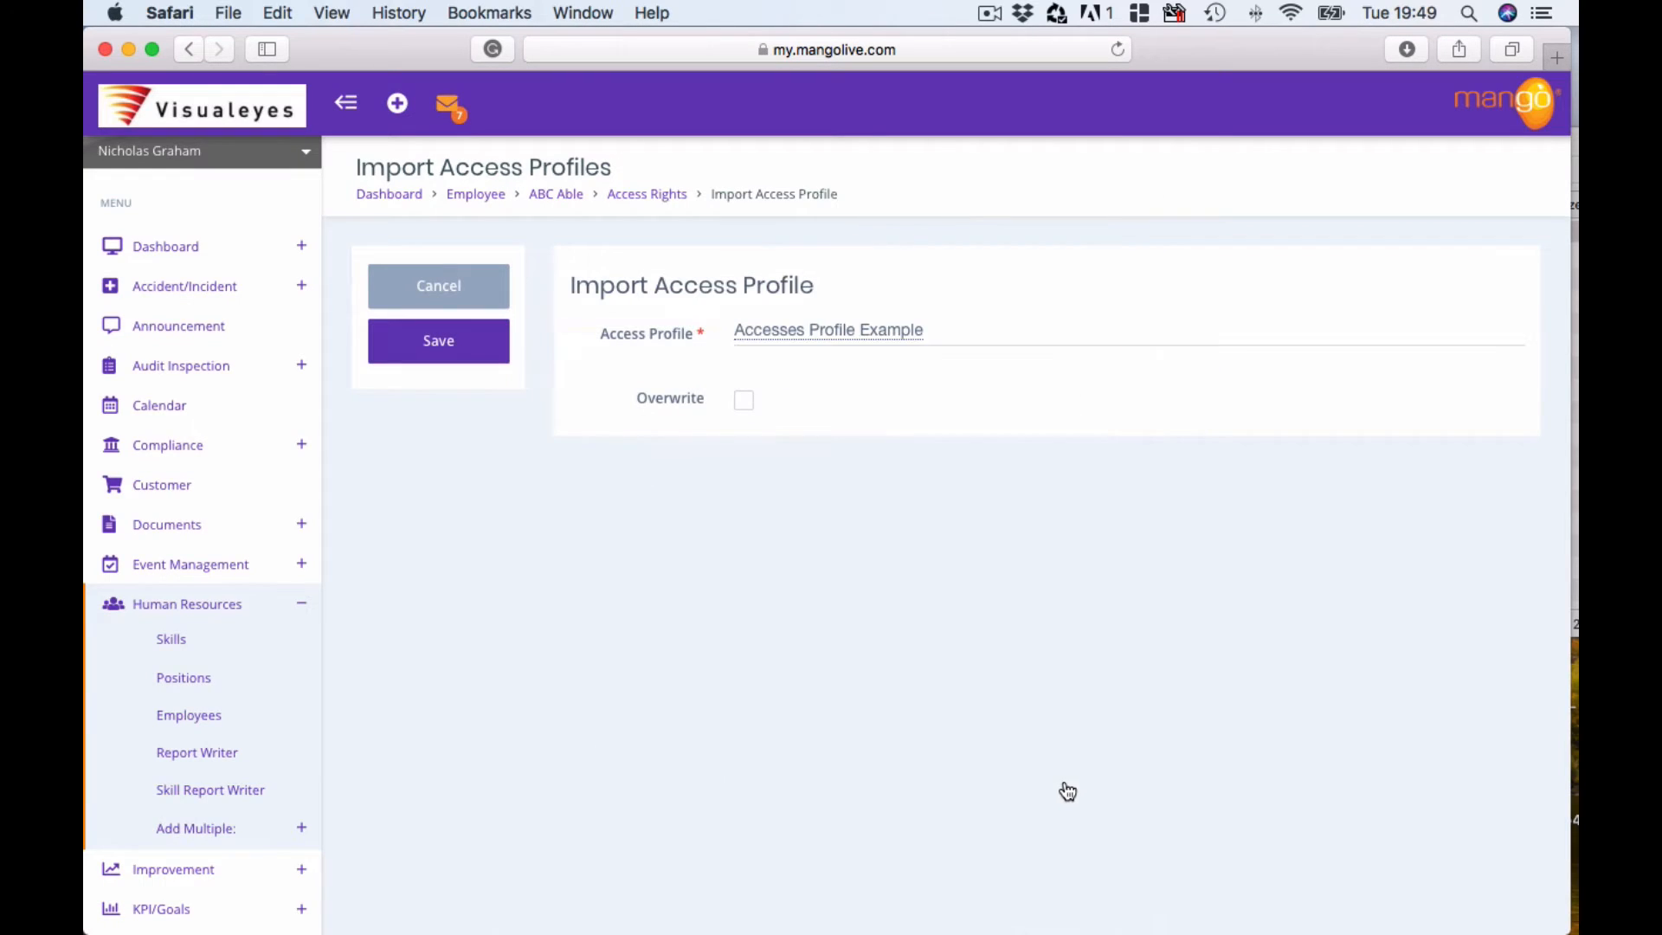
left_click(750, 408)
left_click(746, 408)
left_click(438, 341)
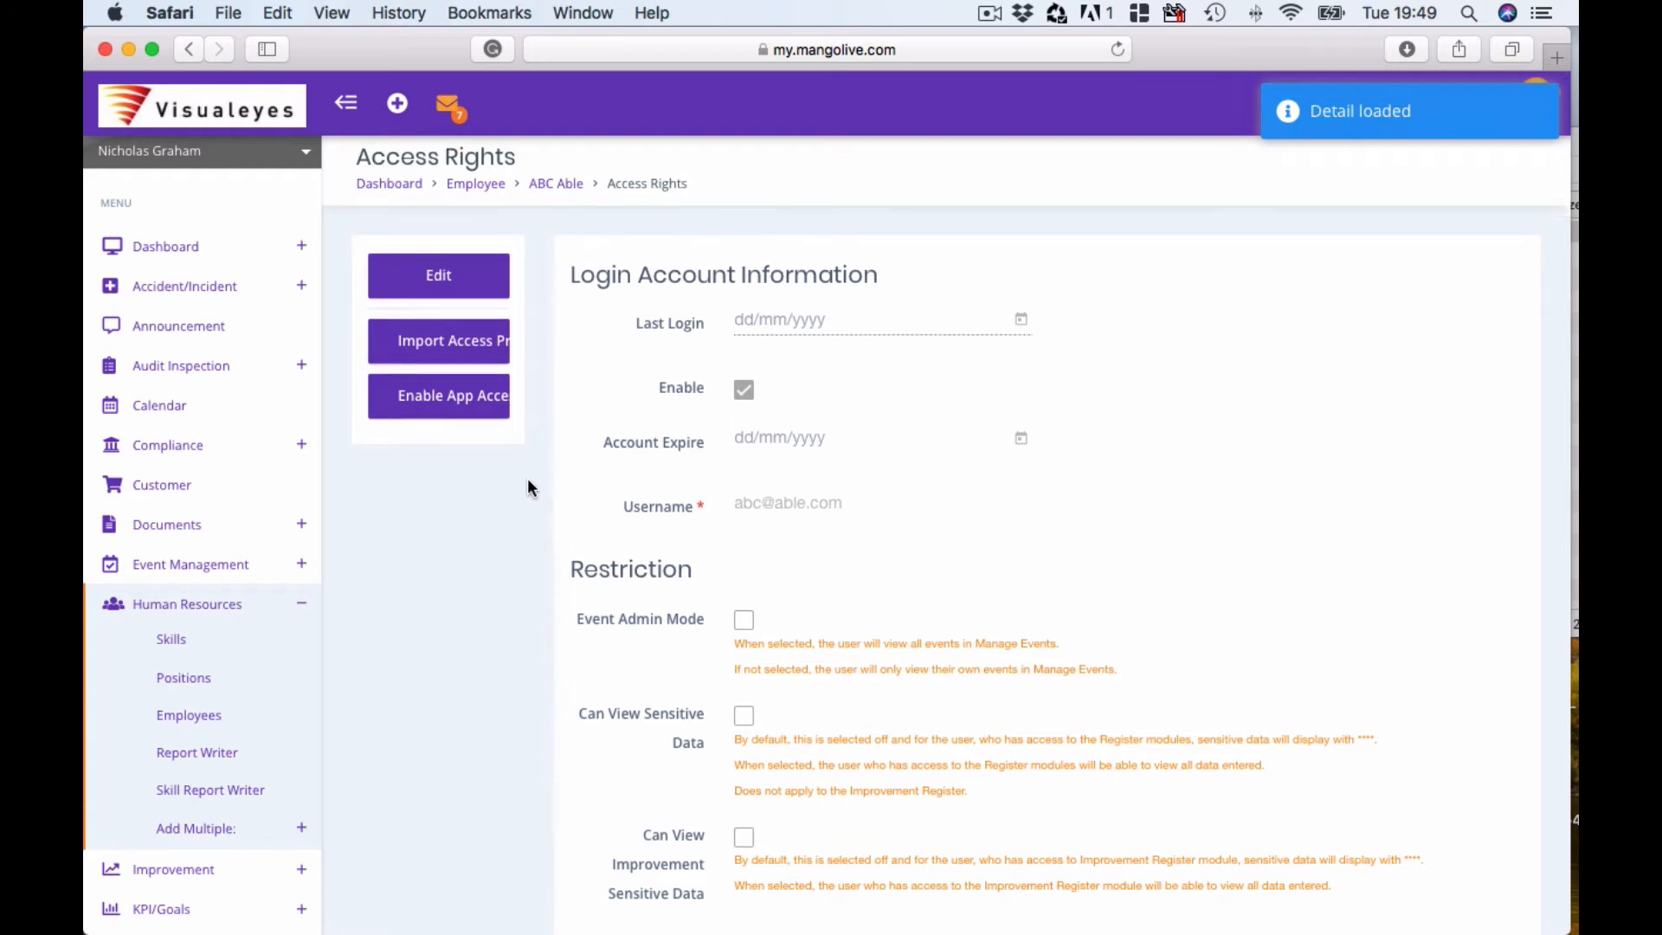
Check the imported rights in the Modules table of the employee's access rights.
scroll(532, 495, "down", 10)
scroll(527, 476, "down", 5)
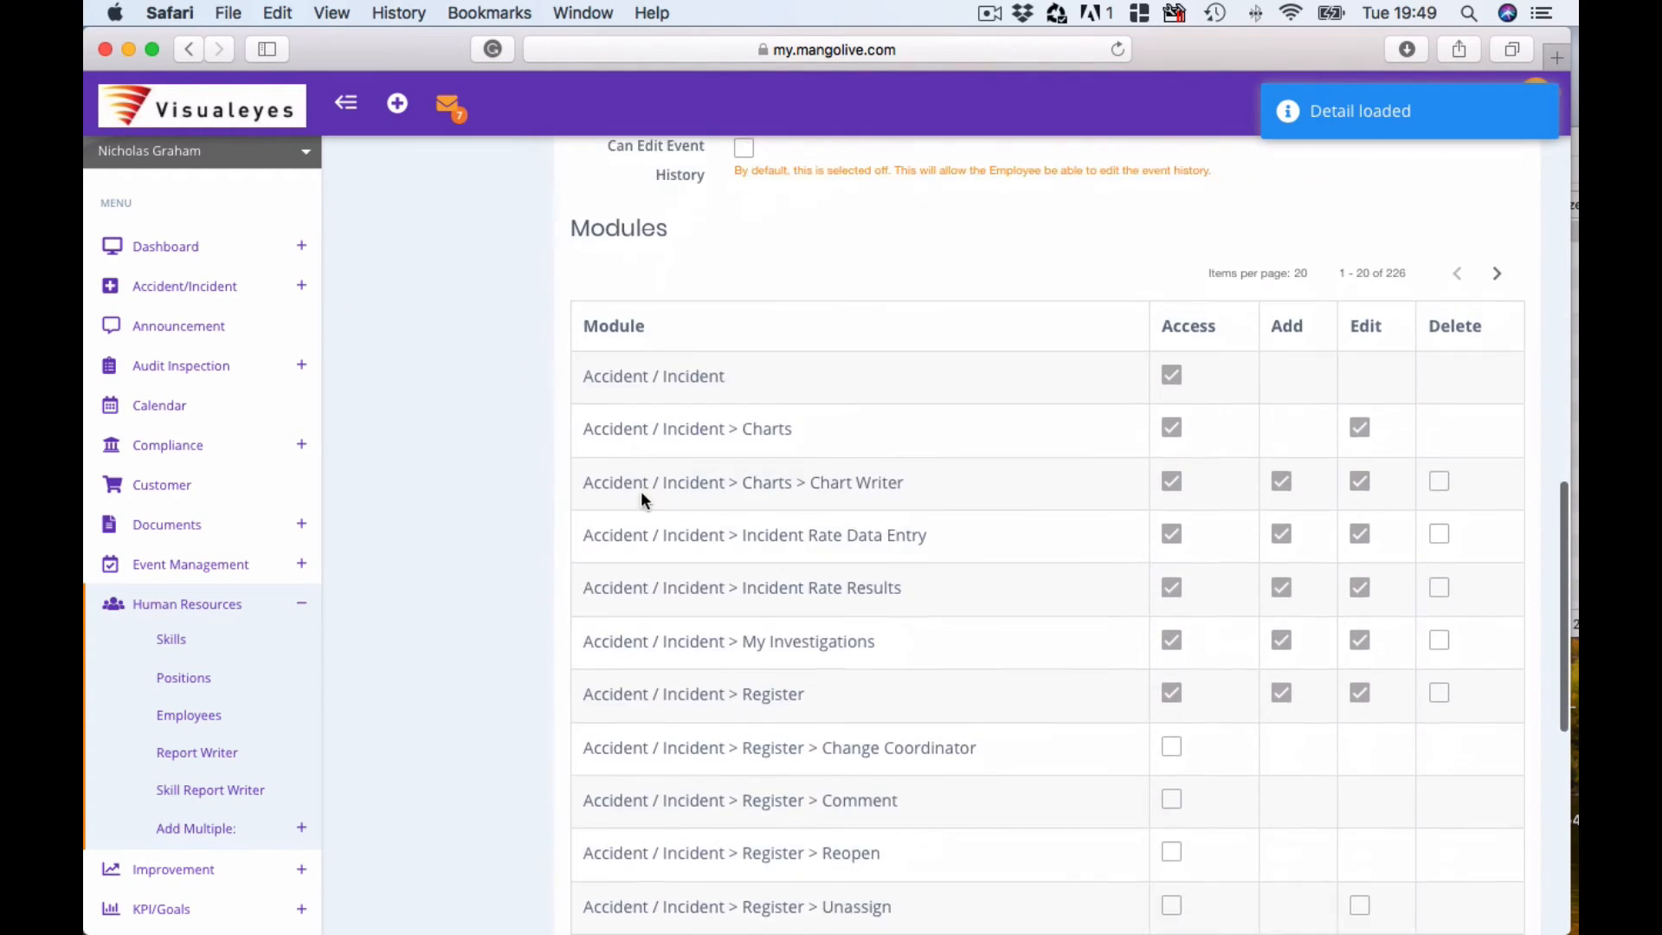
scroll(1300, 573, "down", 7)
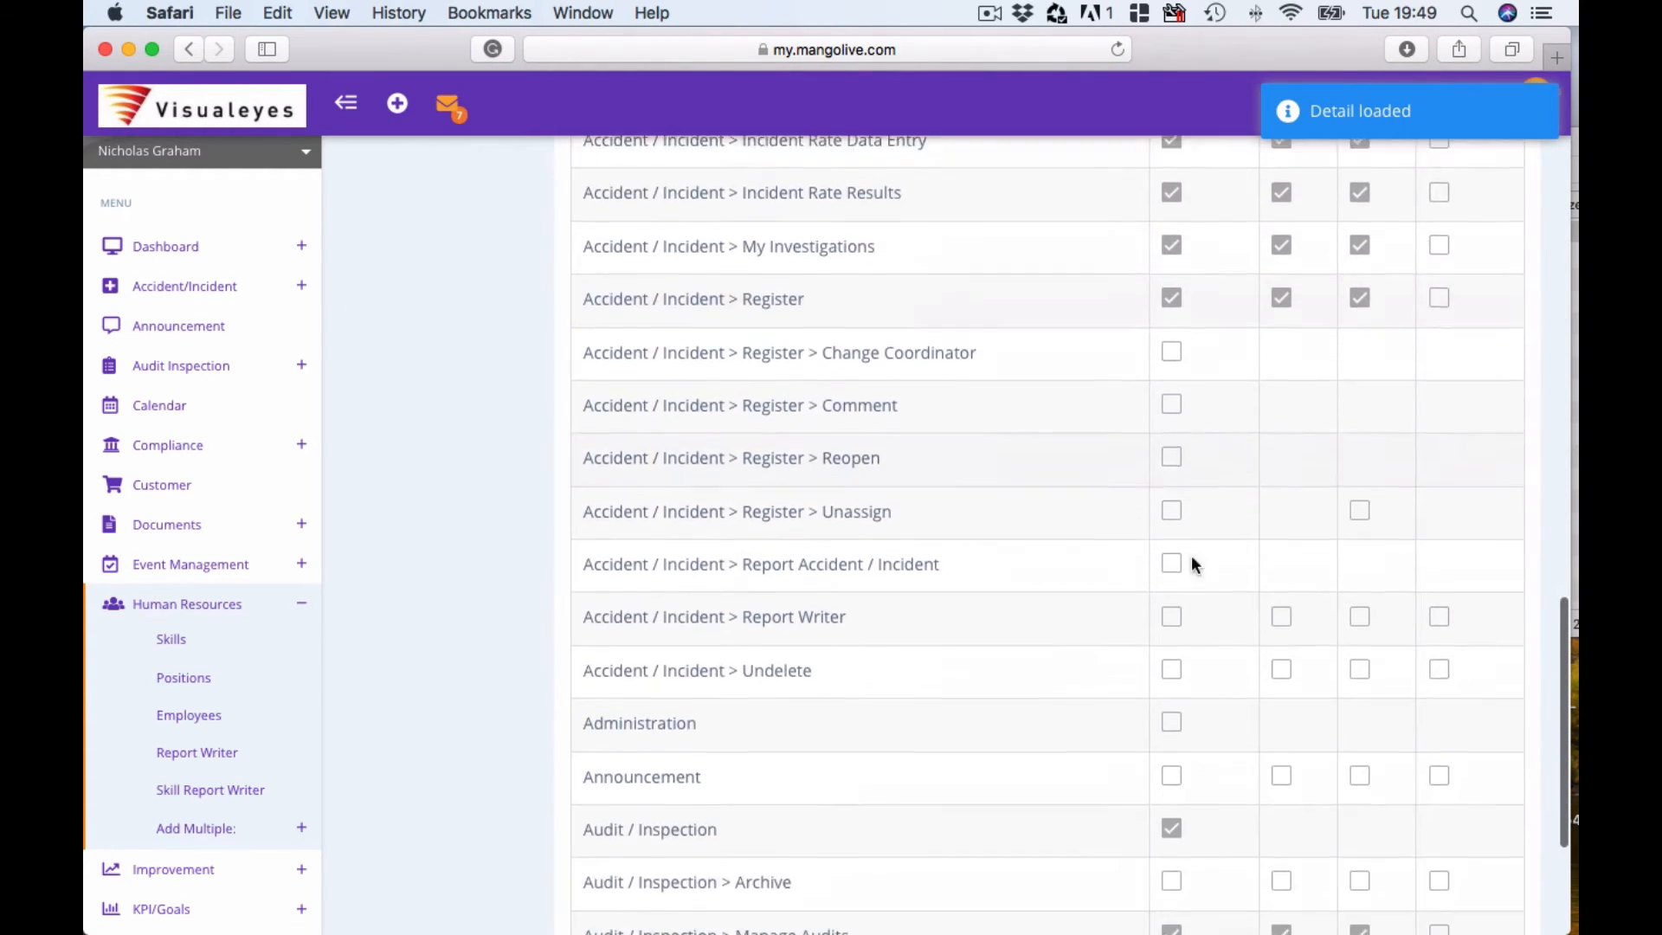
scroll(1073, 695, "up", 20)
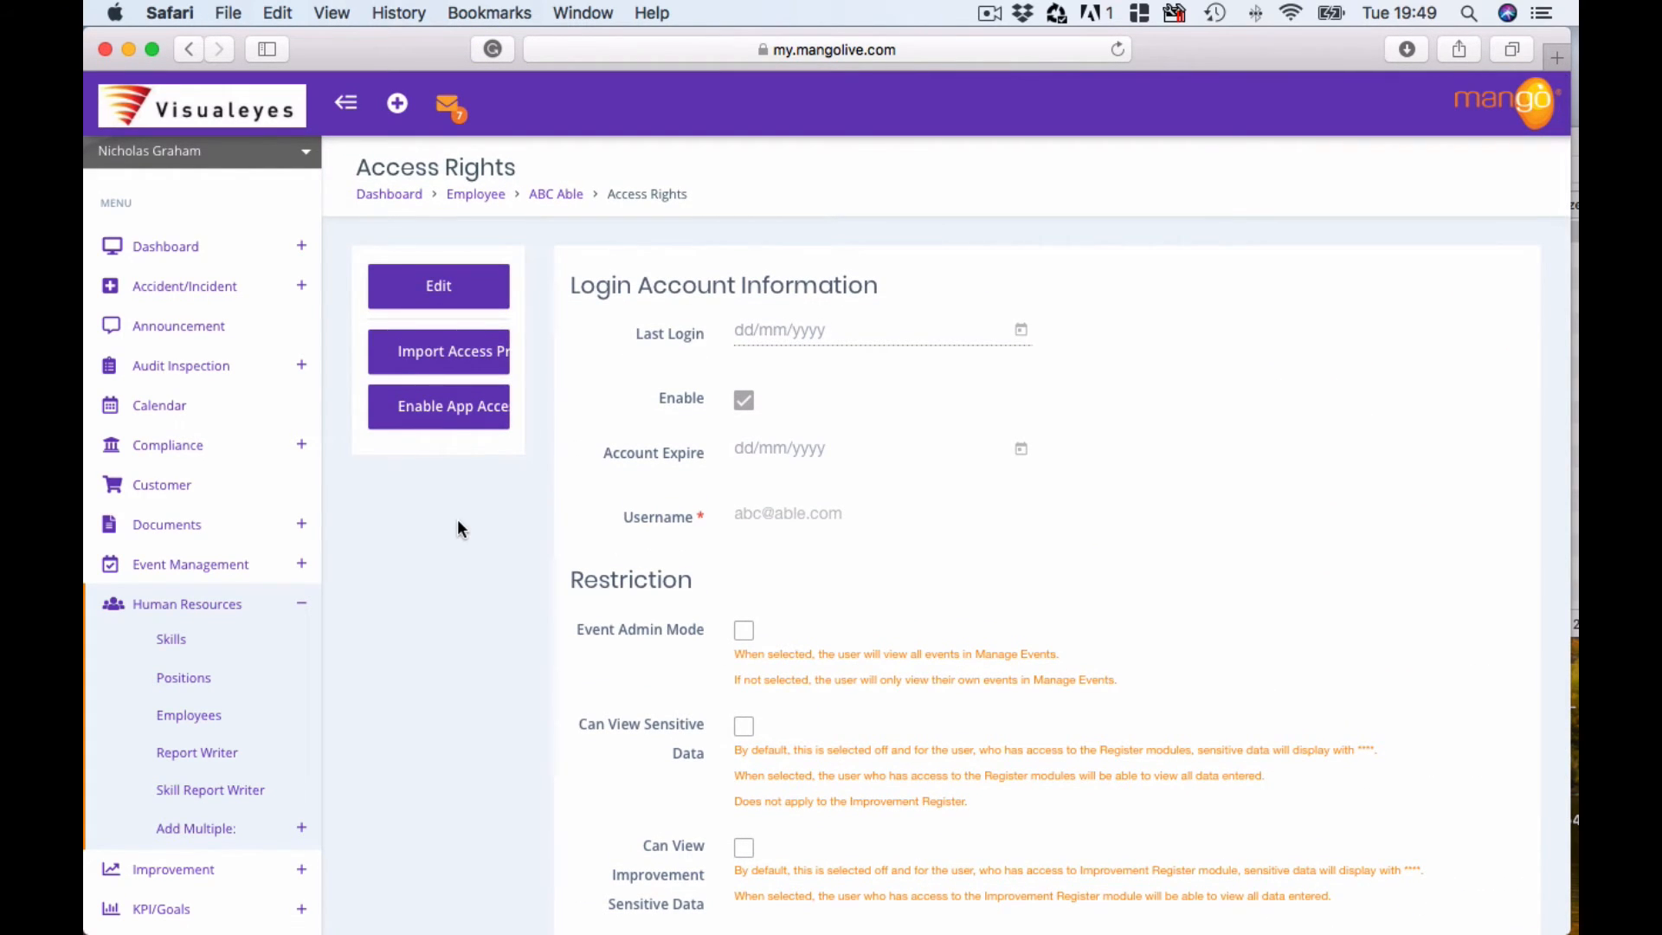
Enable app access for the employee on the access rights page, with the side navigation collapsed while doing so.
left_click(347, 106)
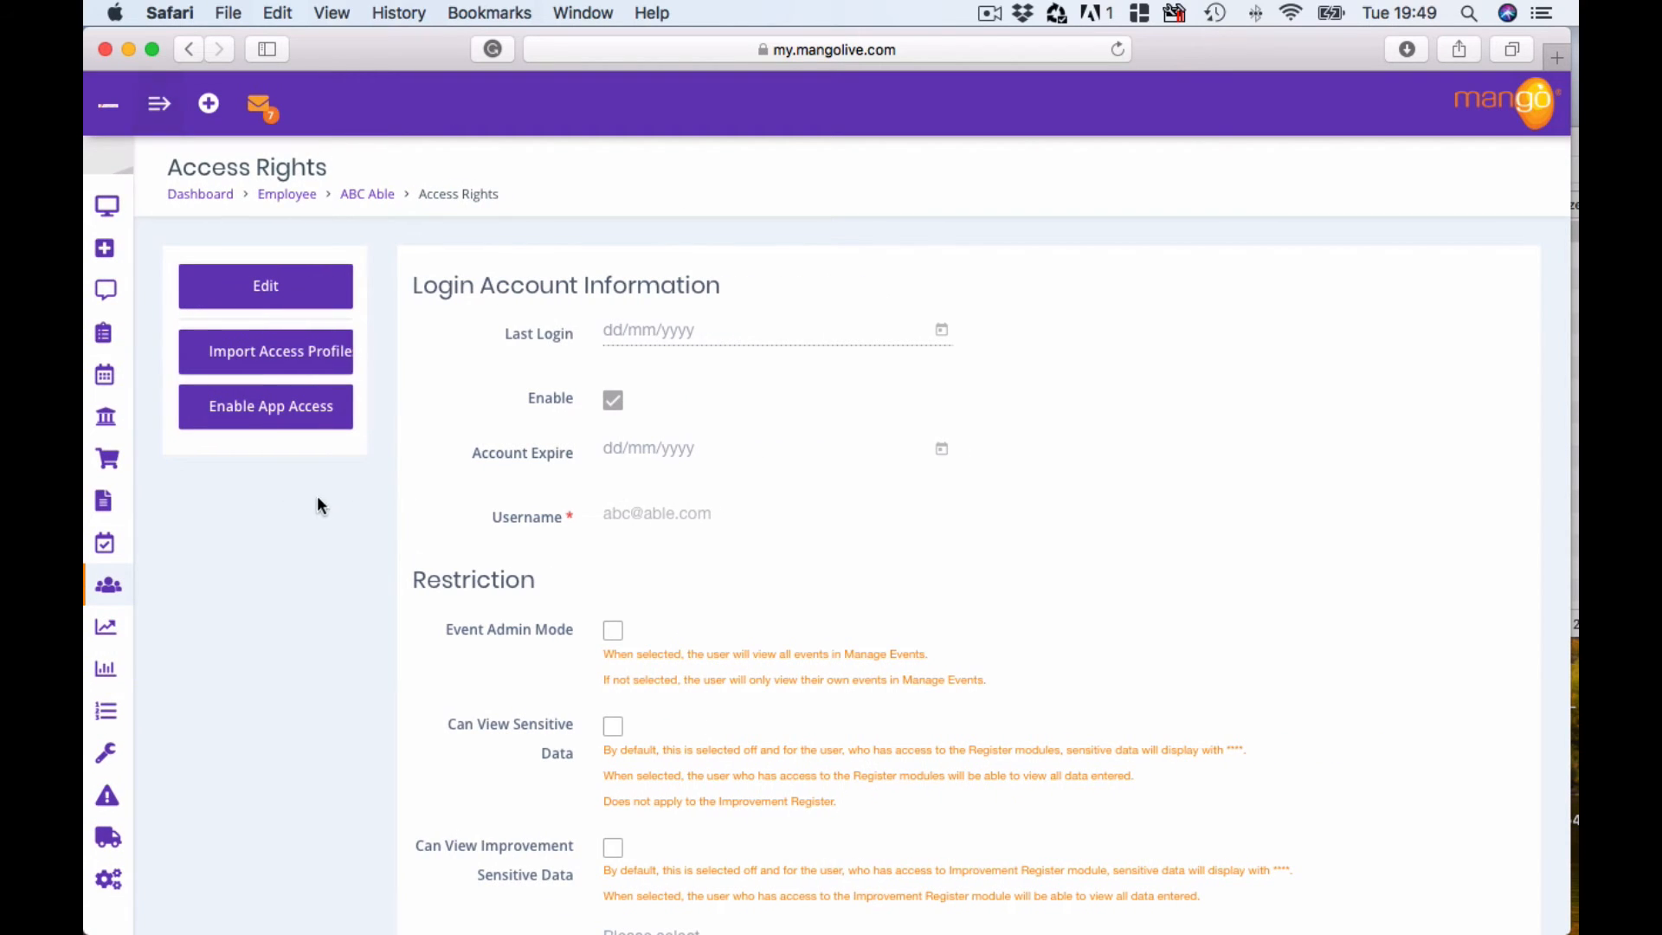
left_click(257, 412)
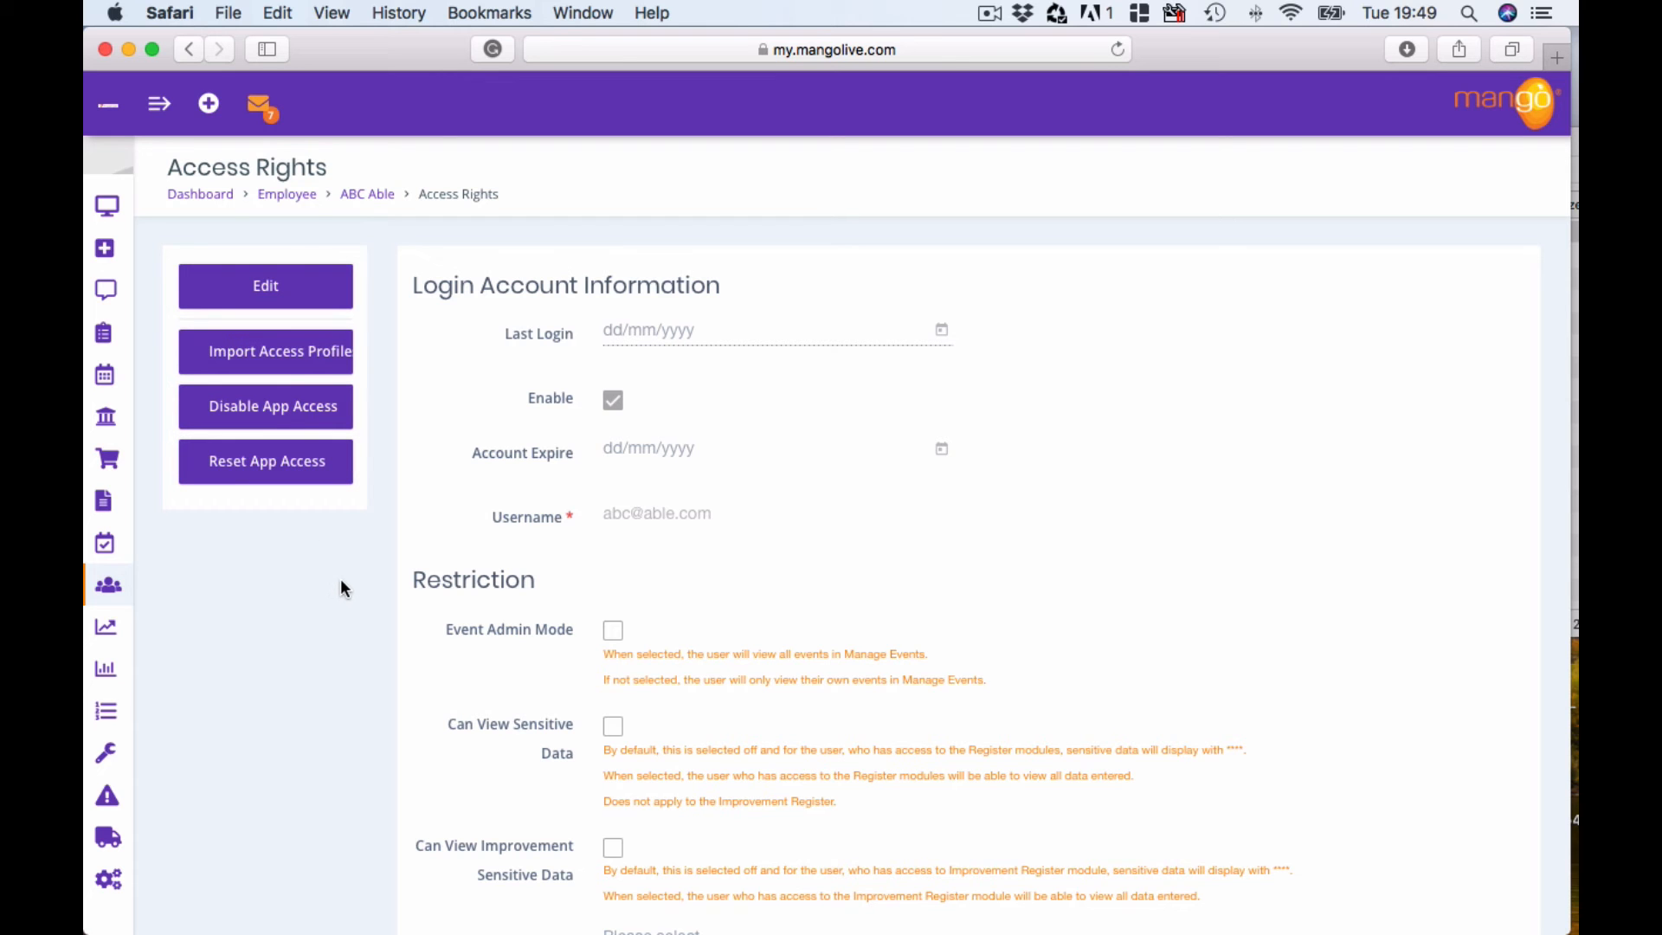
left_click(160, 104)
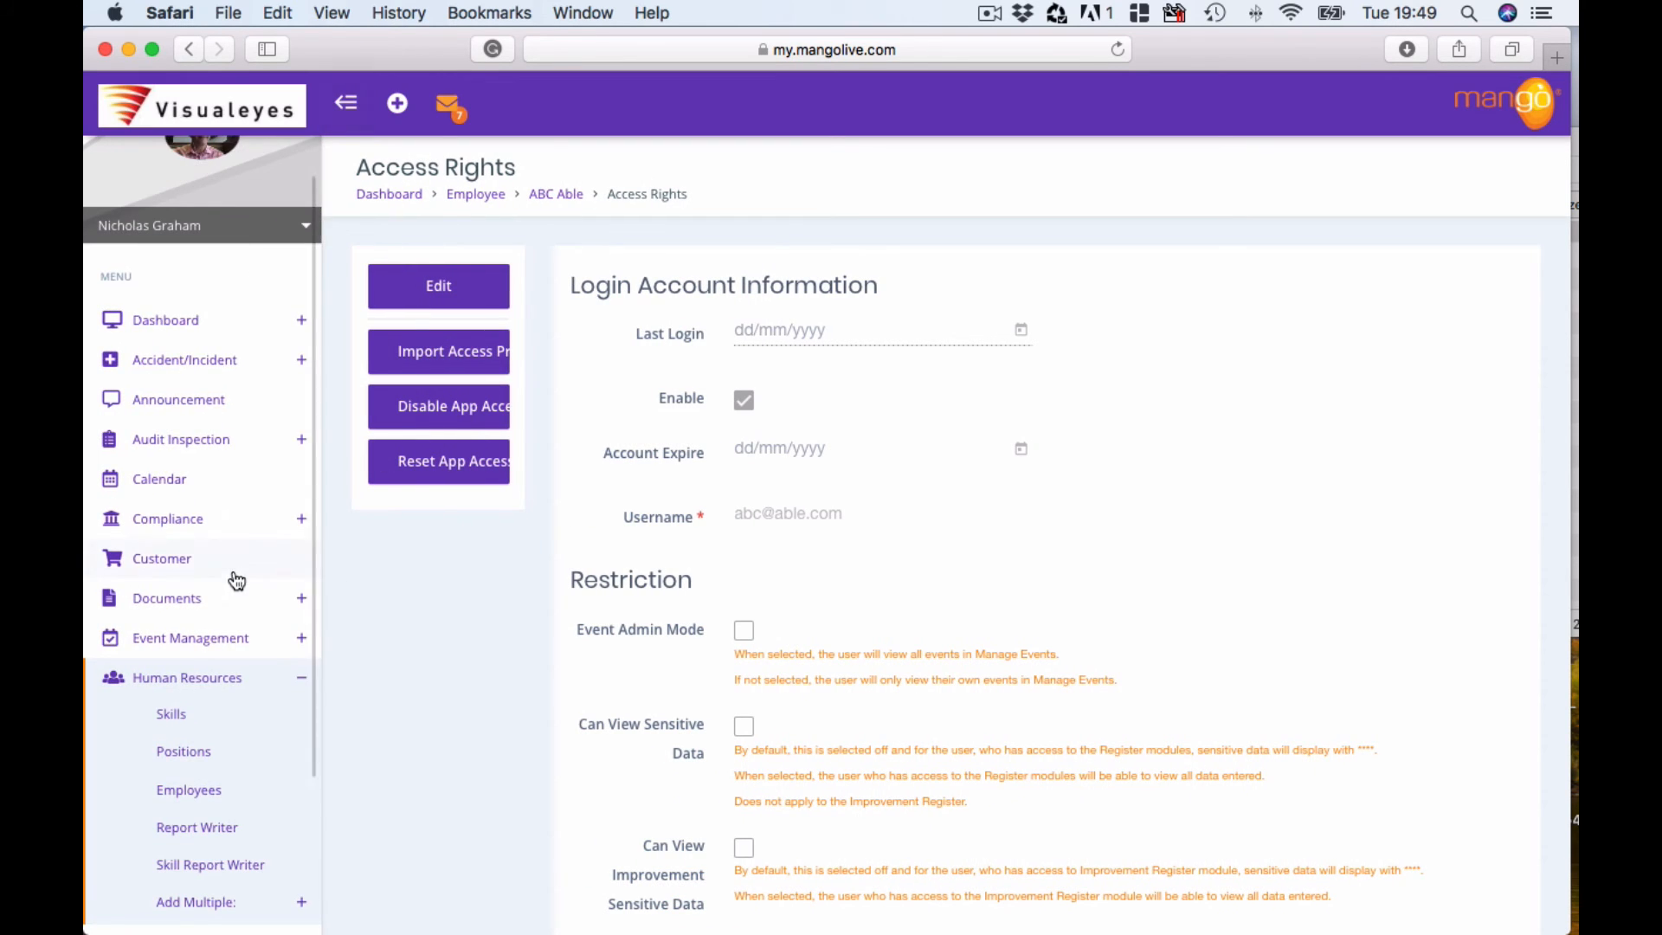
Look through the Human Resources Setup entries under System Administration and open the Employees list of the Human Resources module.
scroll(236, 580, "down", 4)
left_click(211, 875)
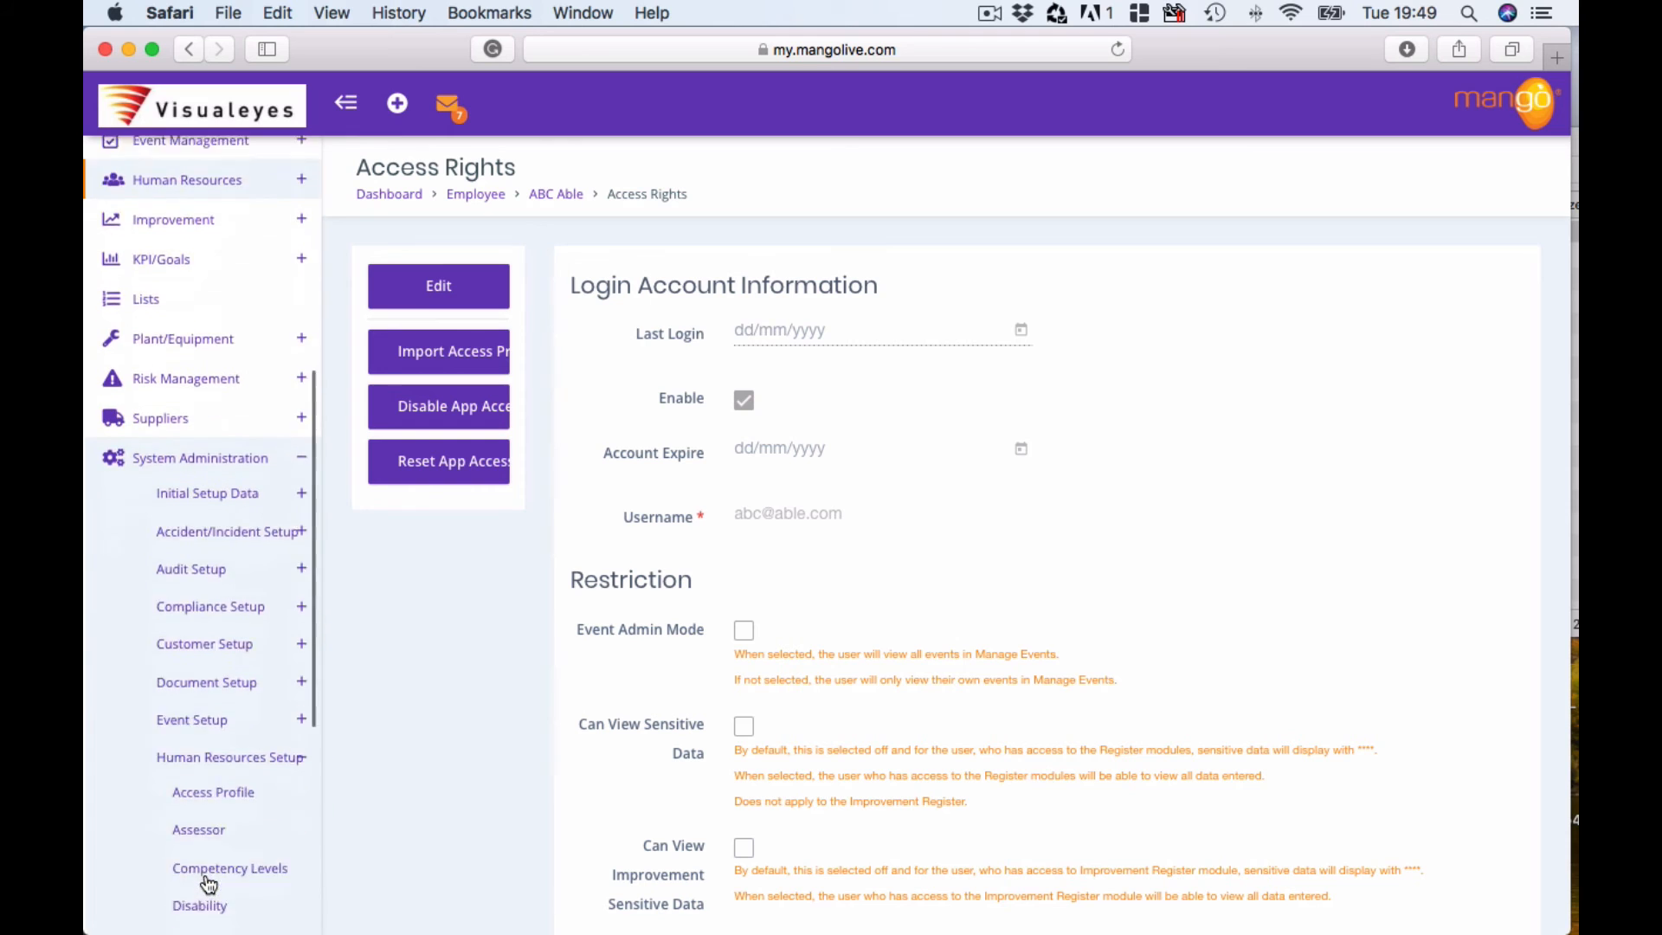
scroll(209, 883, "down", 5)
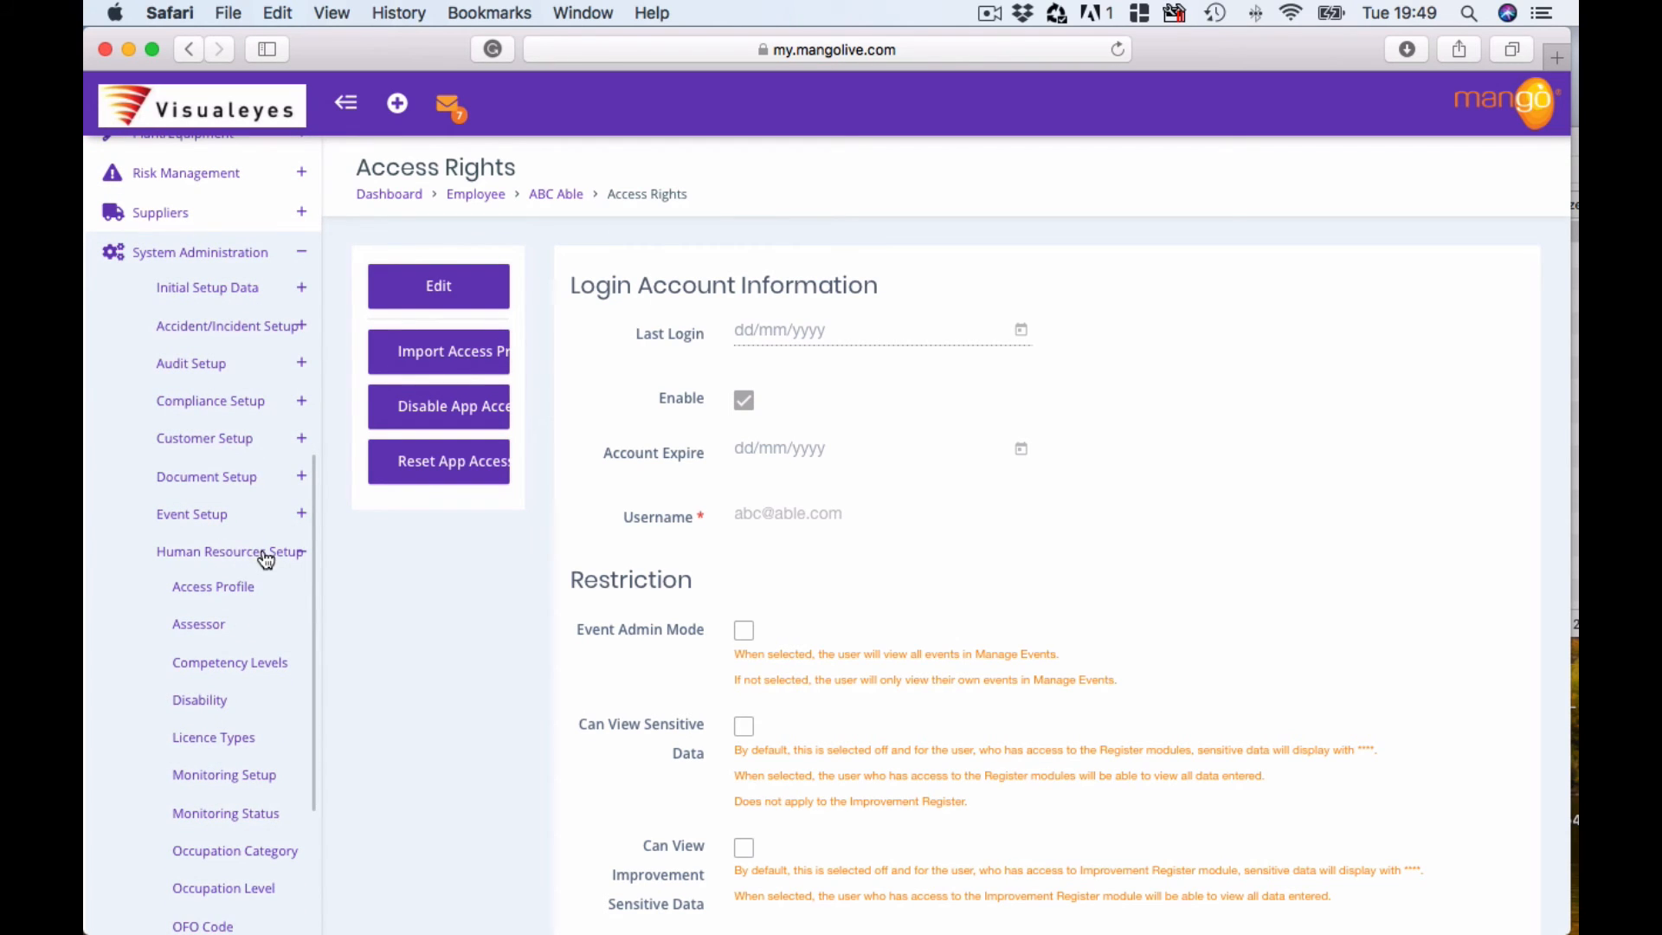
scroll(238, 604, "up", 2)
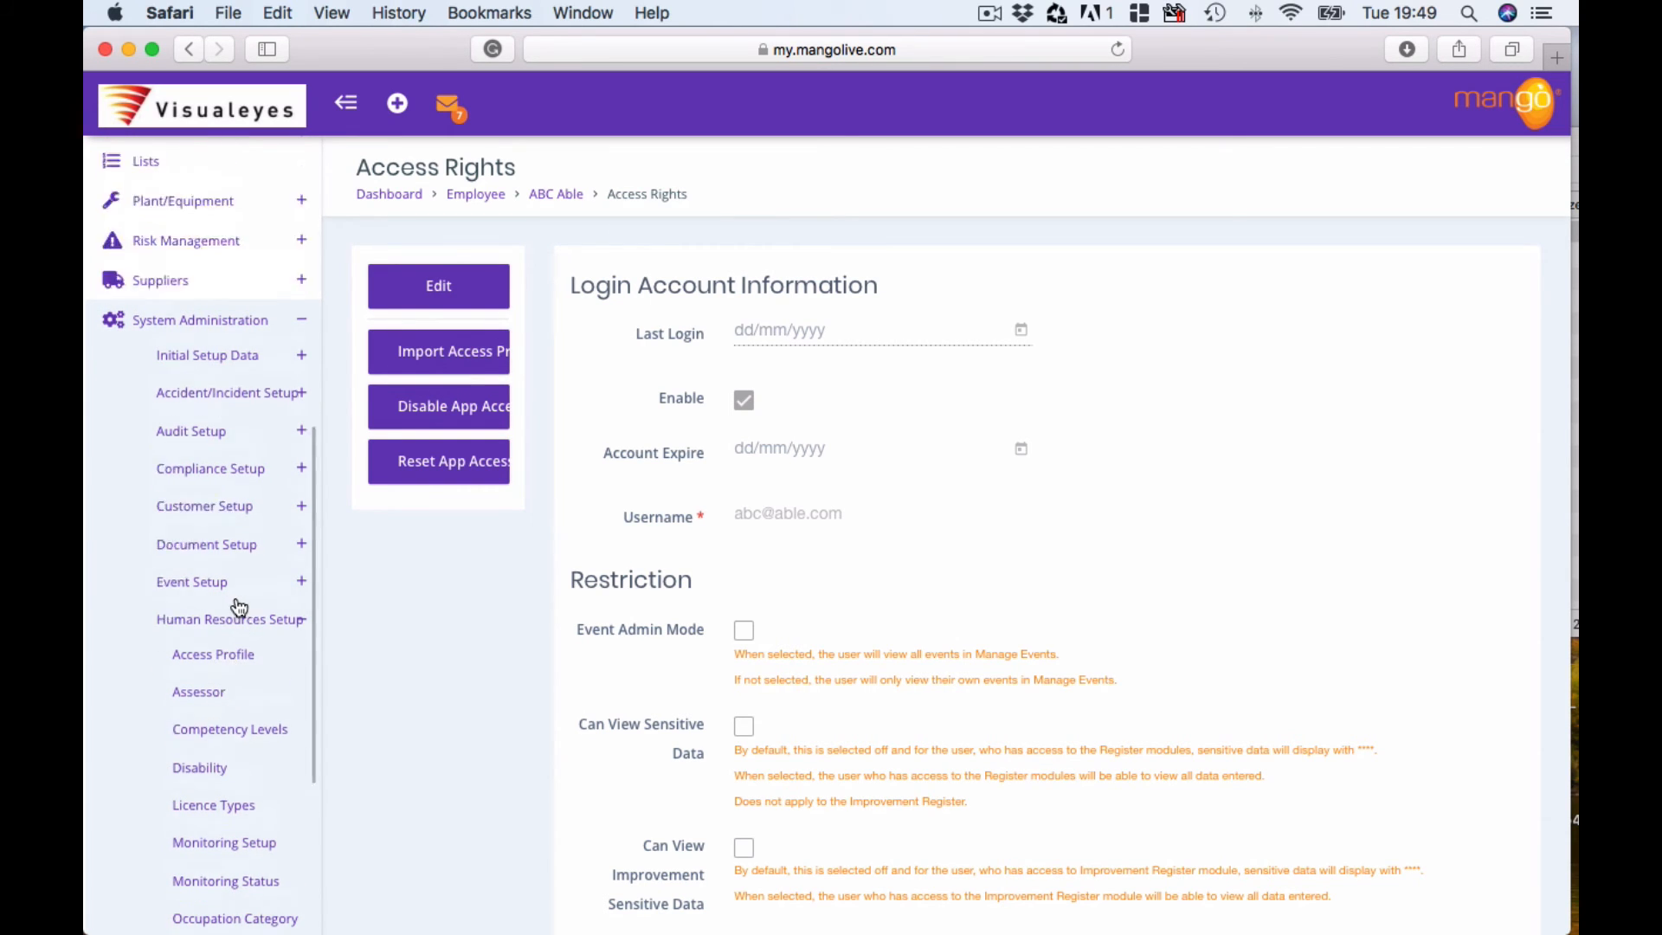
scroll(239, 606, "up", 10)
left_click(232, 616)
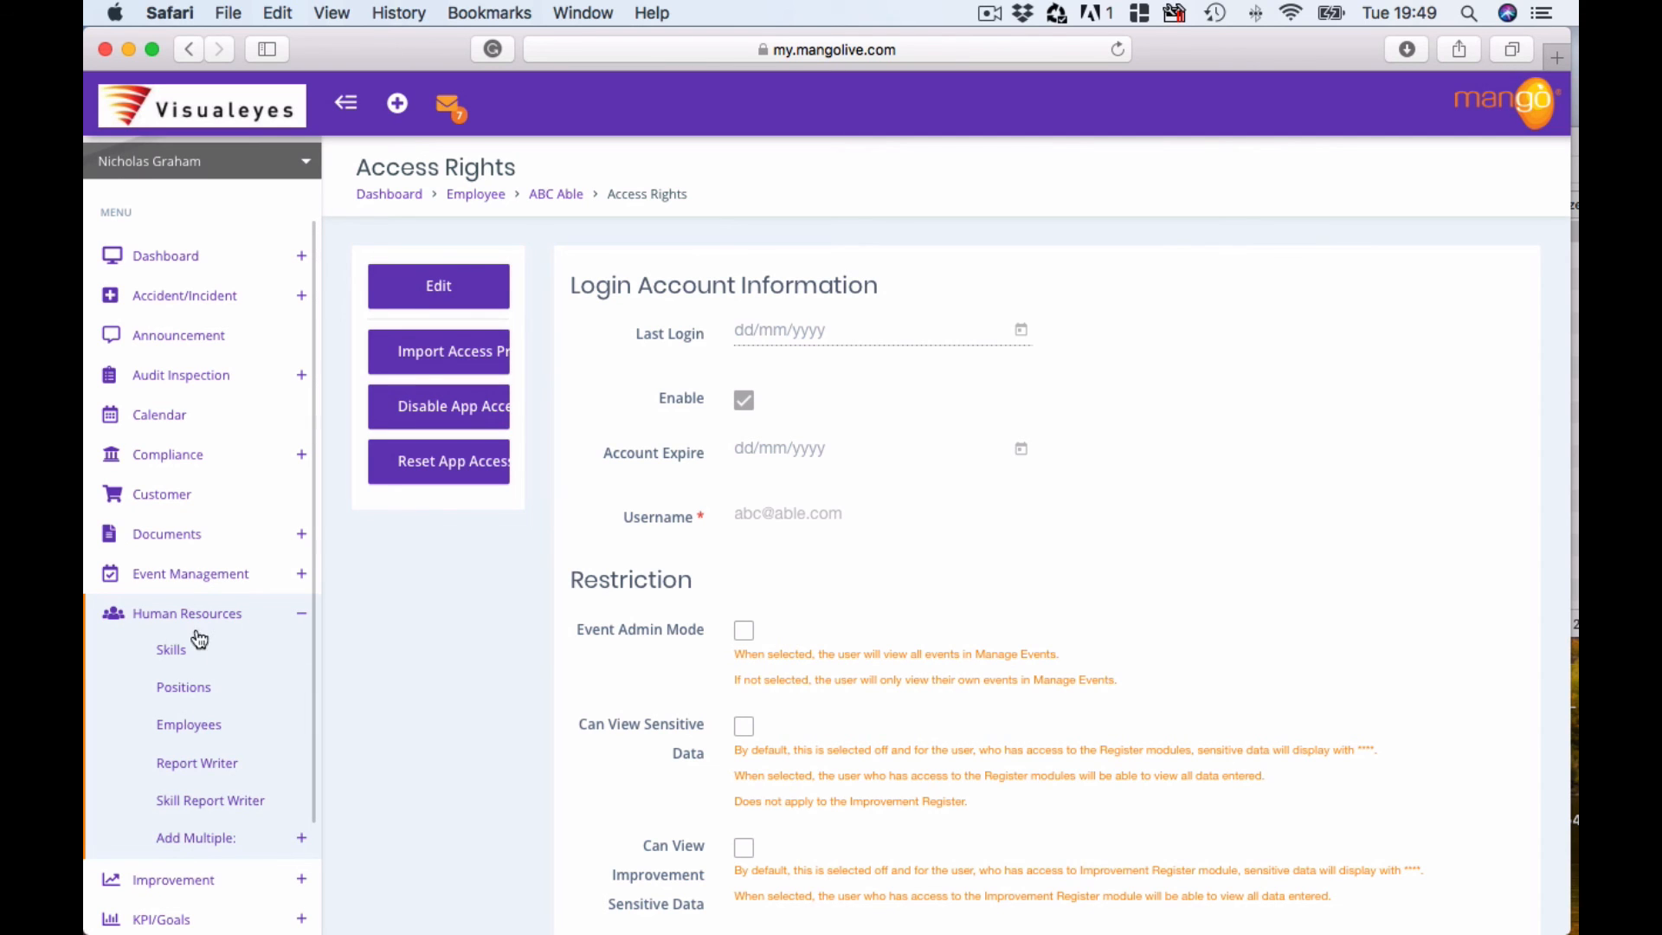
left_click(190, 726)
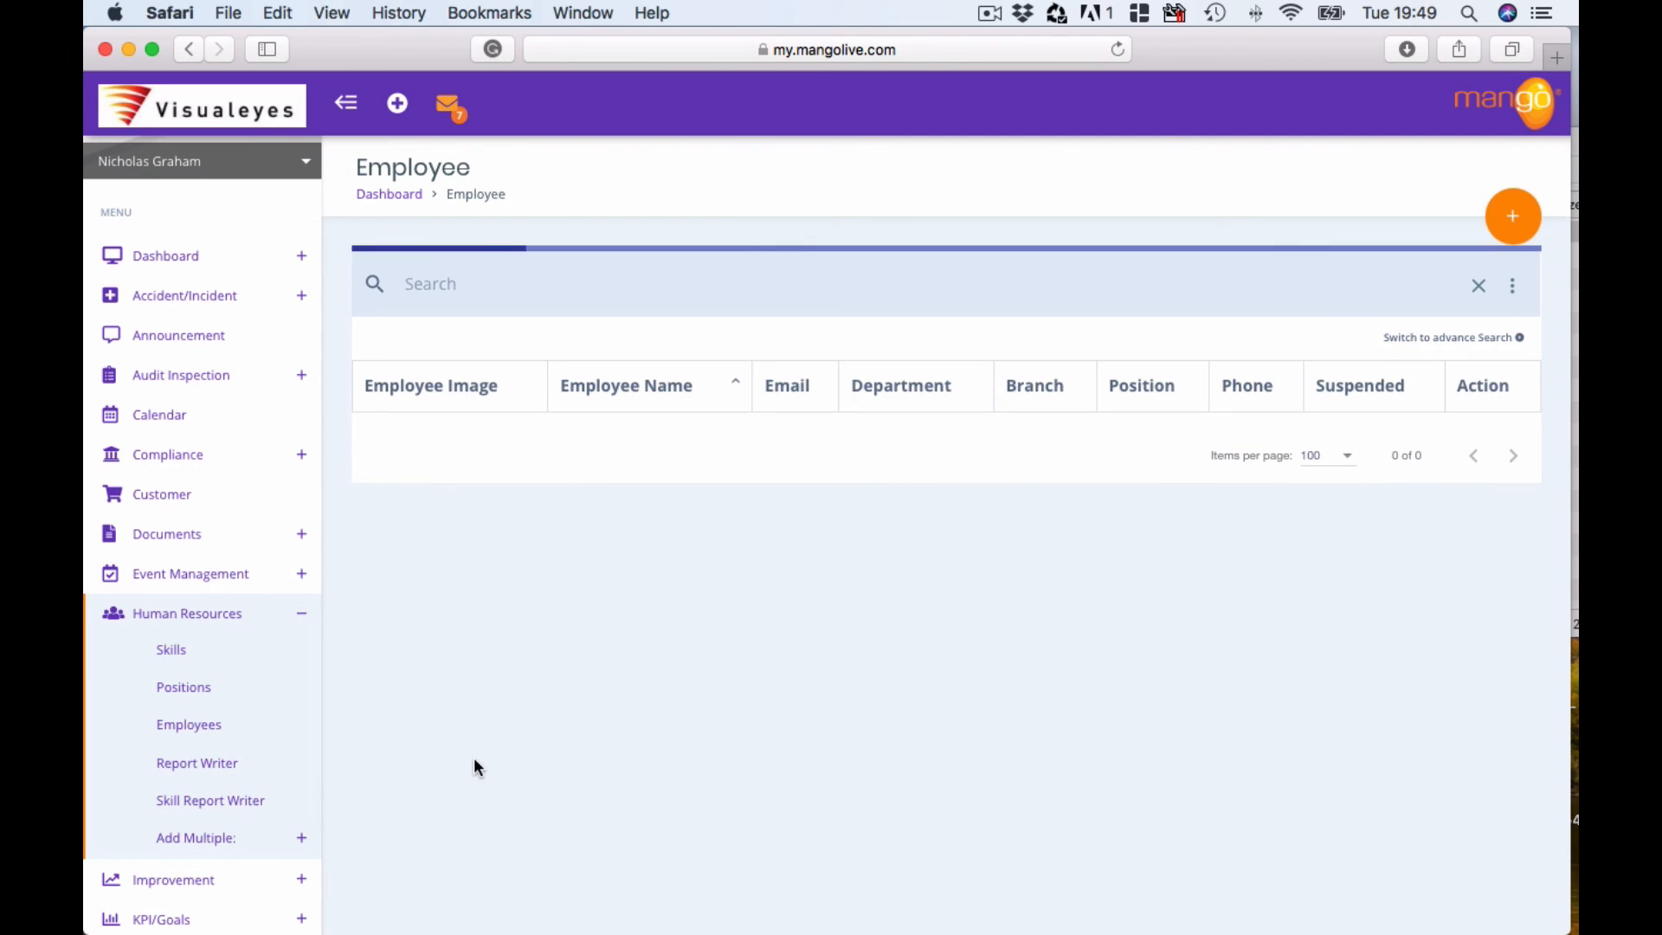